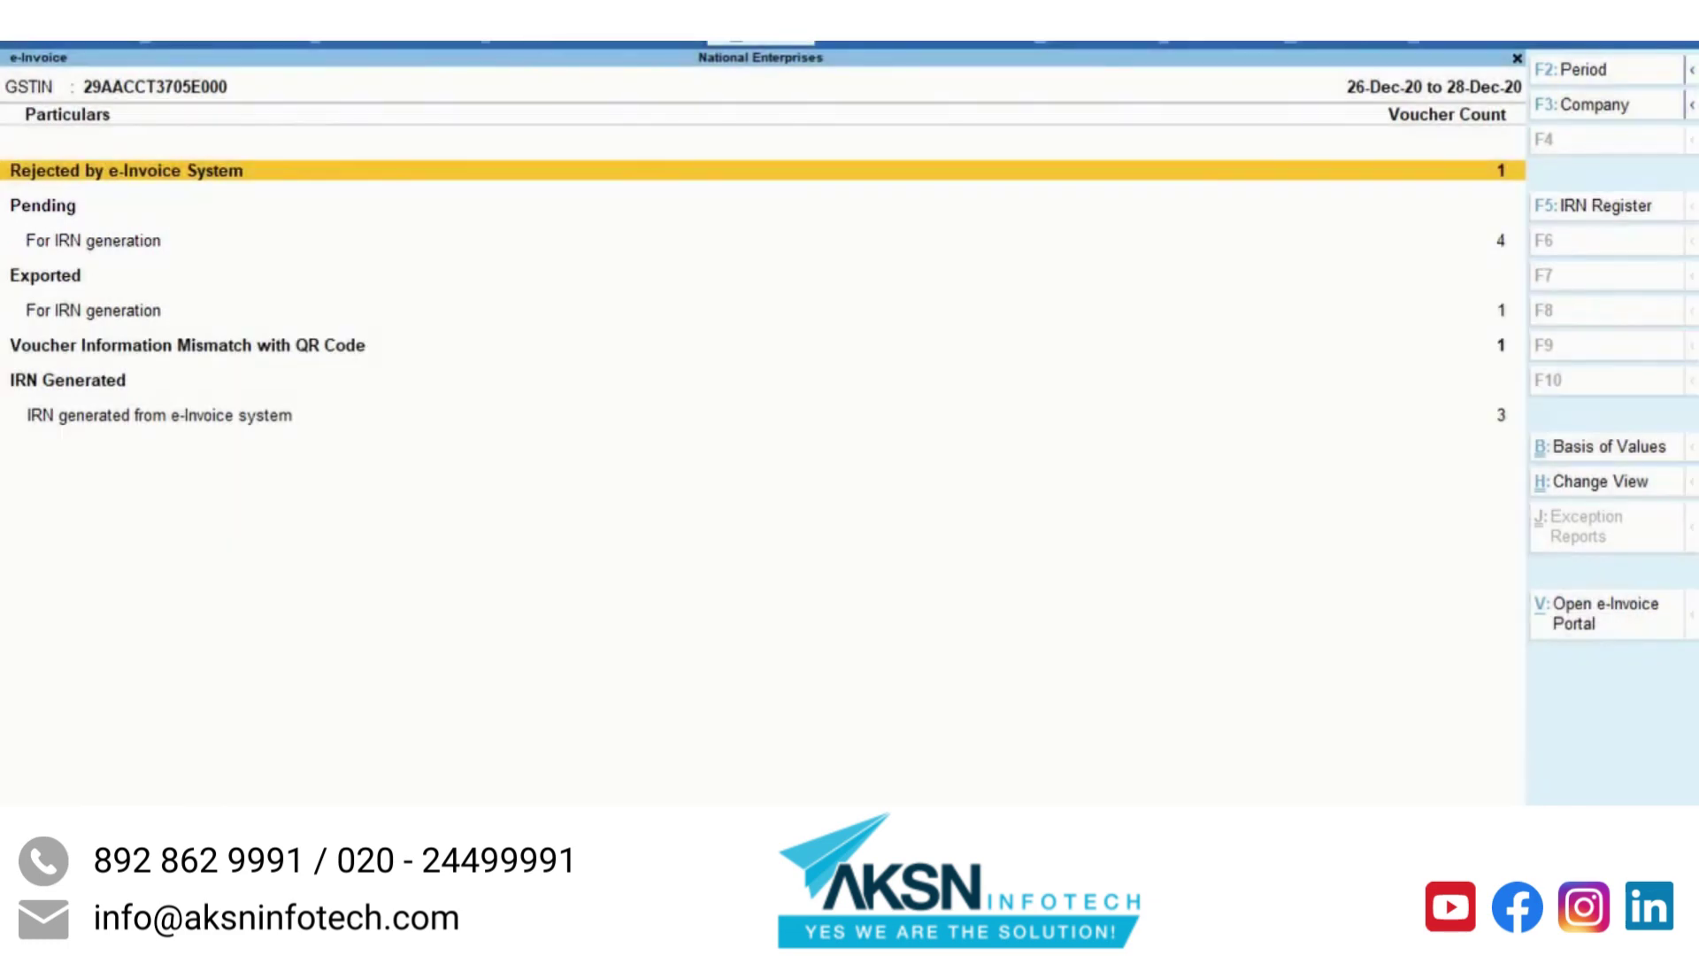
Step: Open Pending For IRN generation and select Daman Industries voucher Sal/431/20-21
click(93, 239)
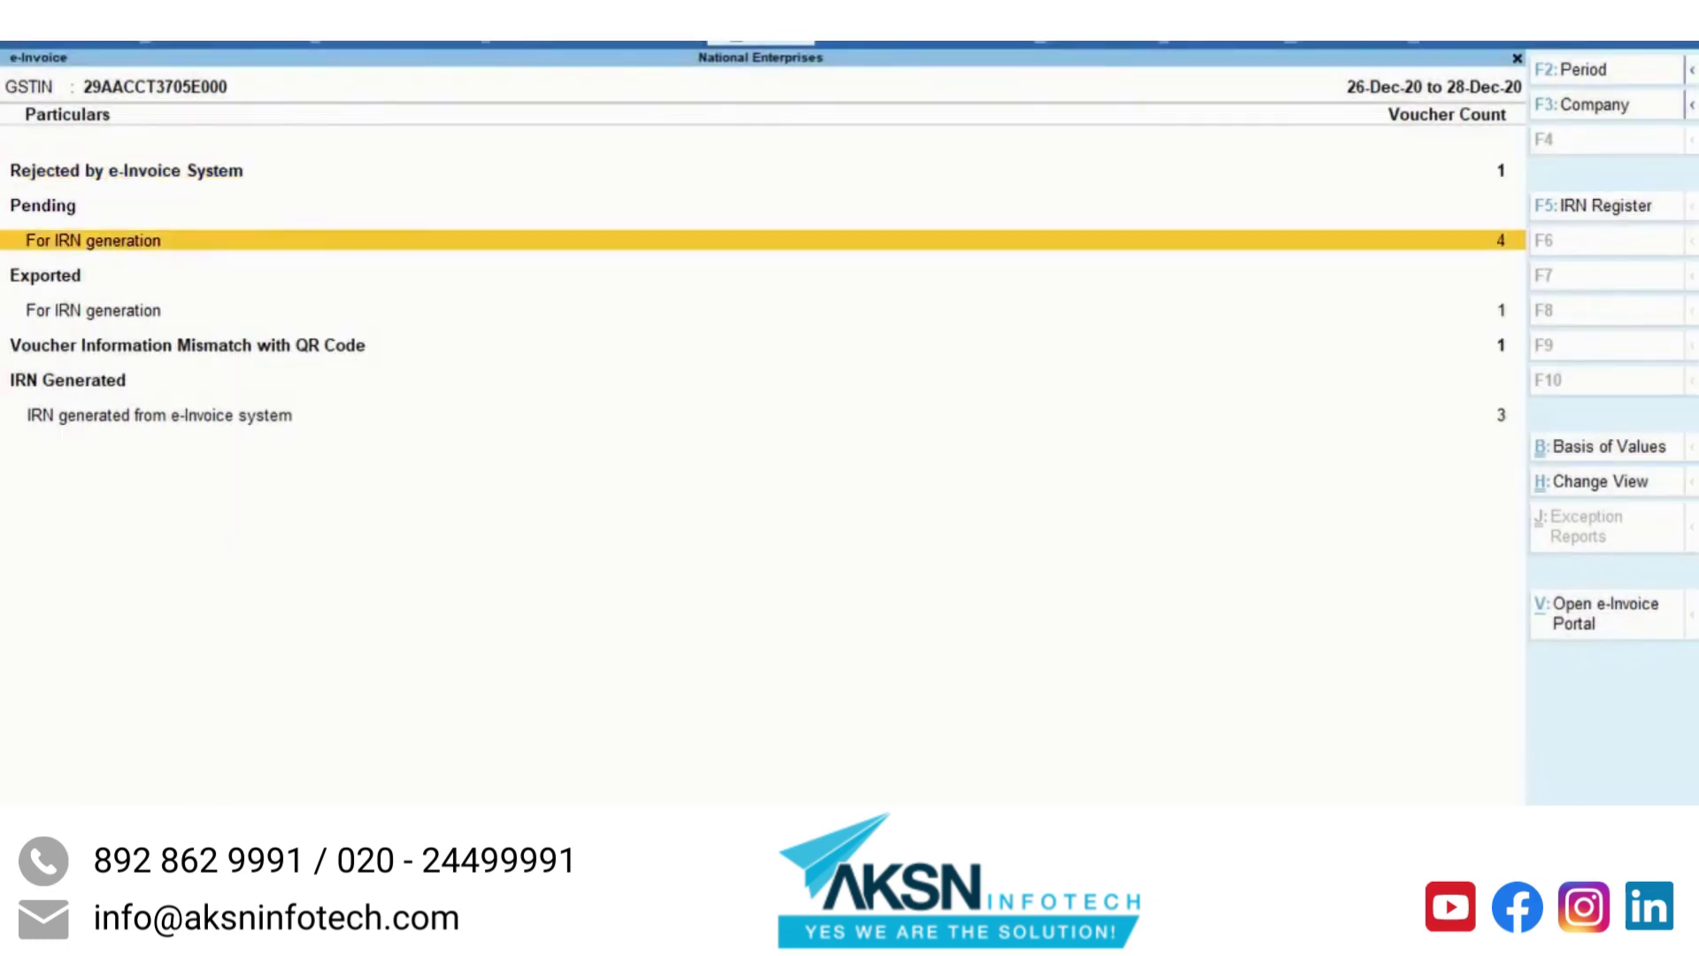
key(Return)
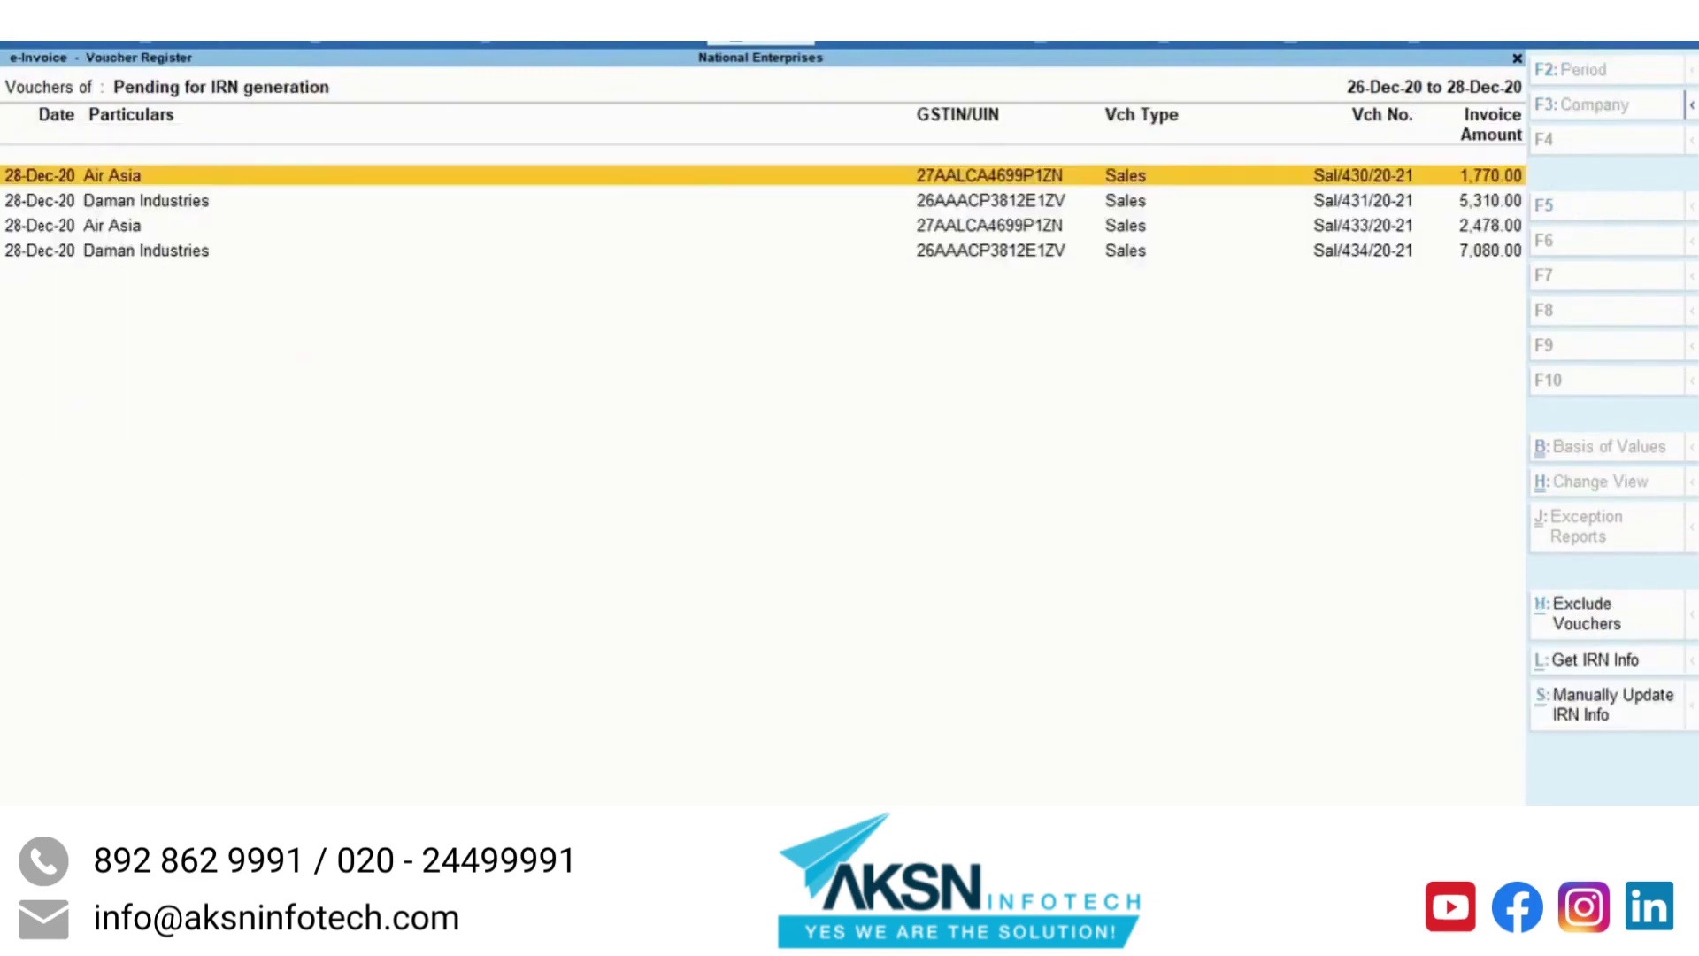
click(146, 200)
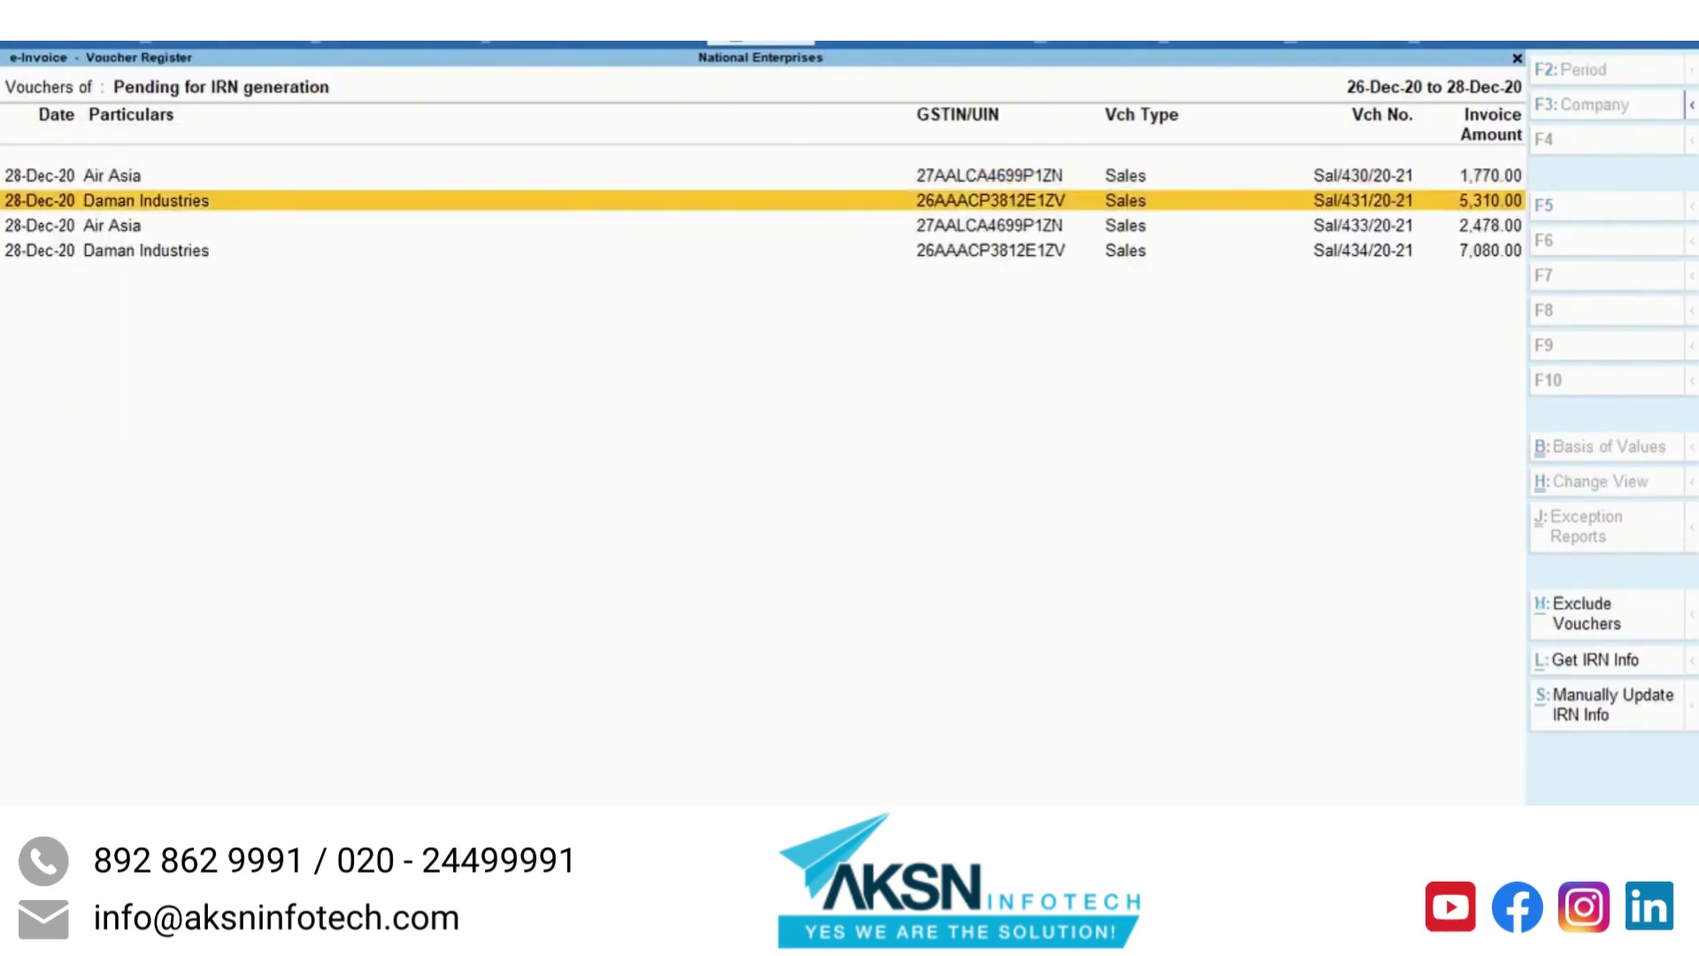
key(Return)
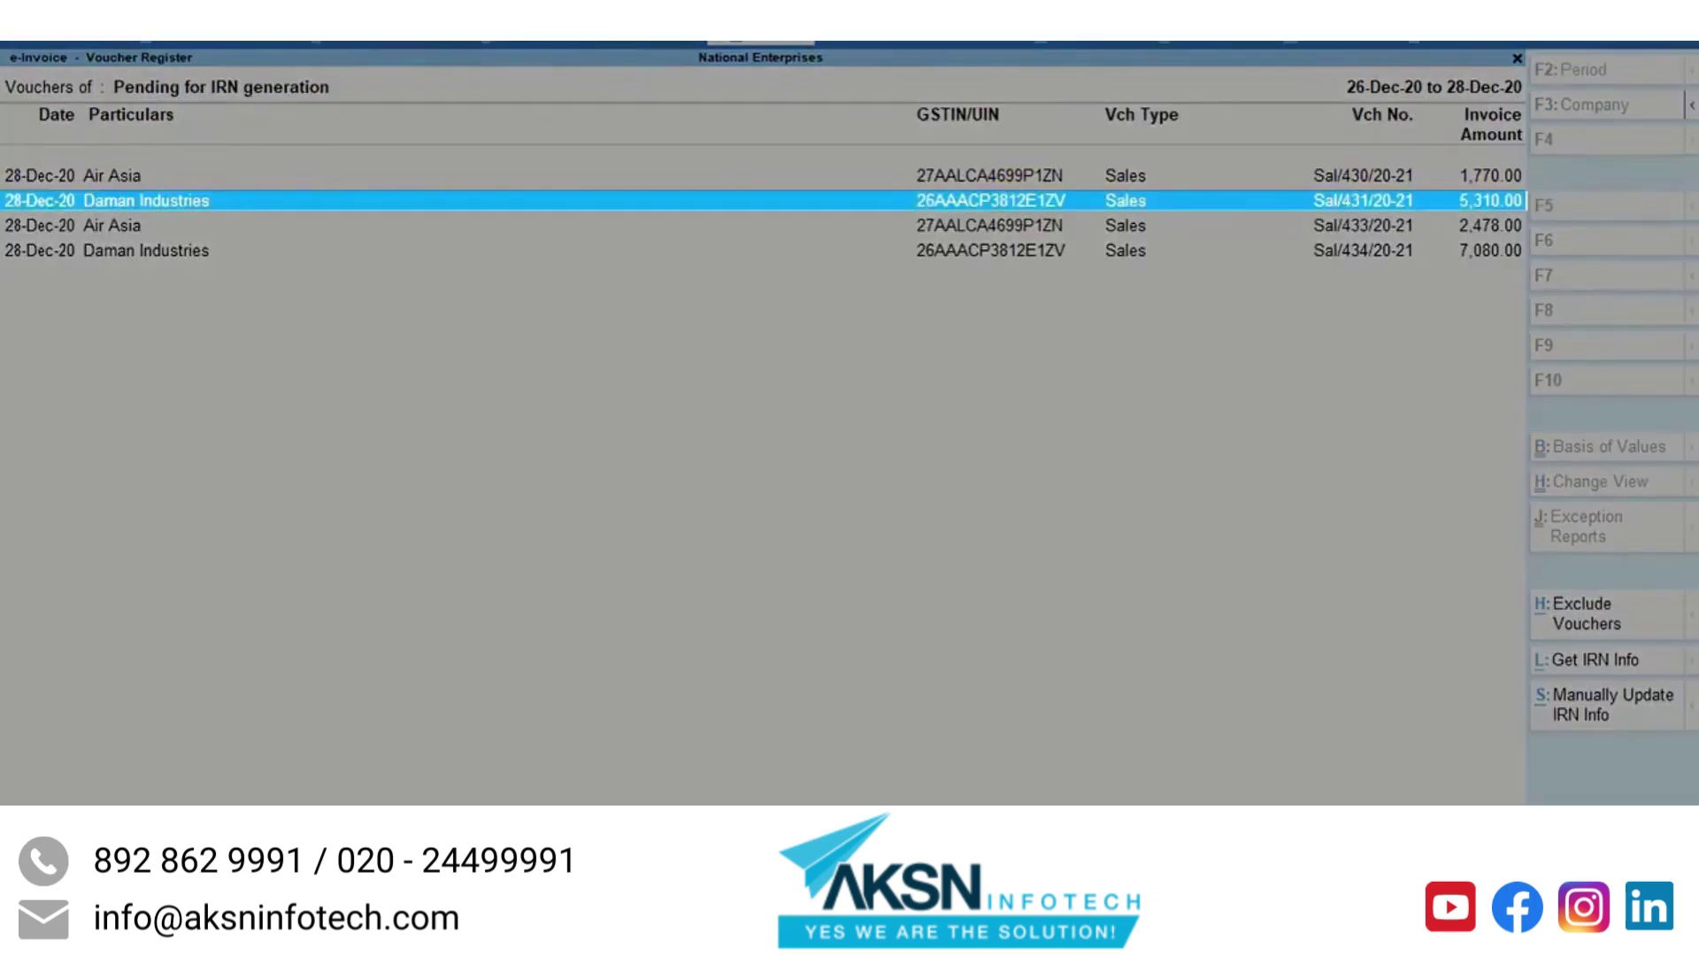
Step: Get IRN Info for the voucher, logging in to the e-Invoice portal with username and password
click(1591, 664)
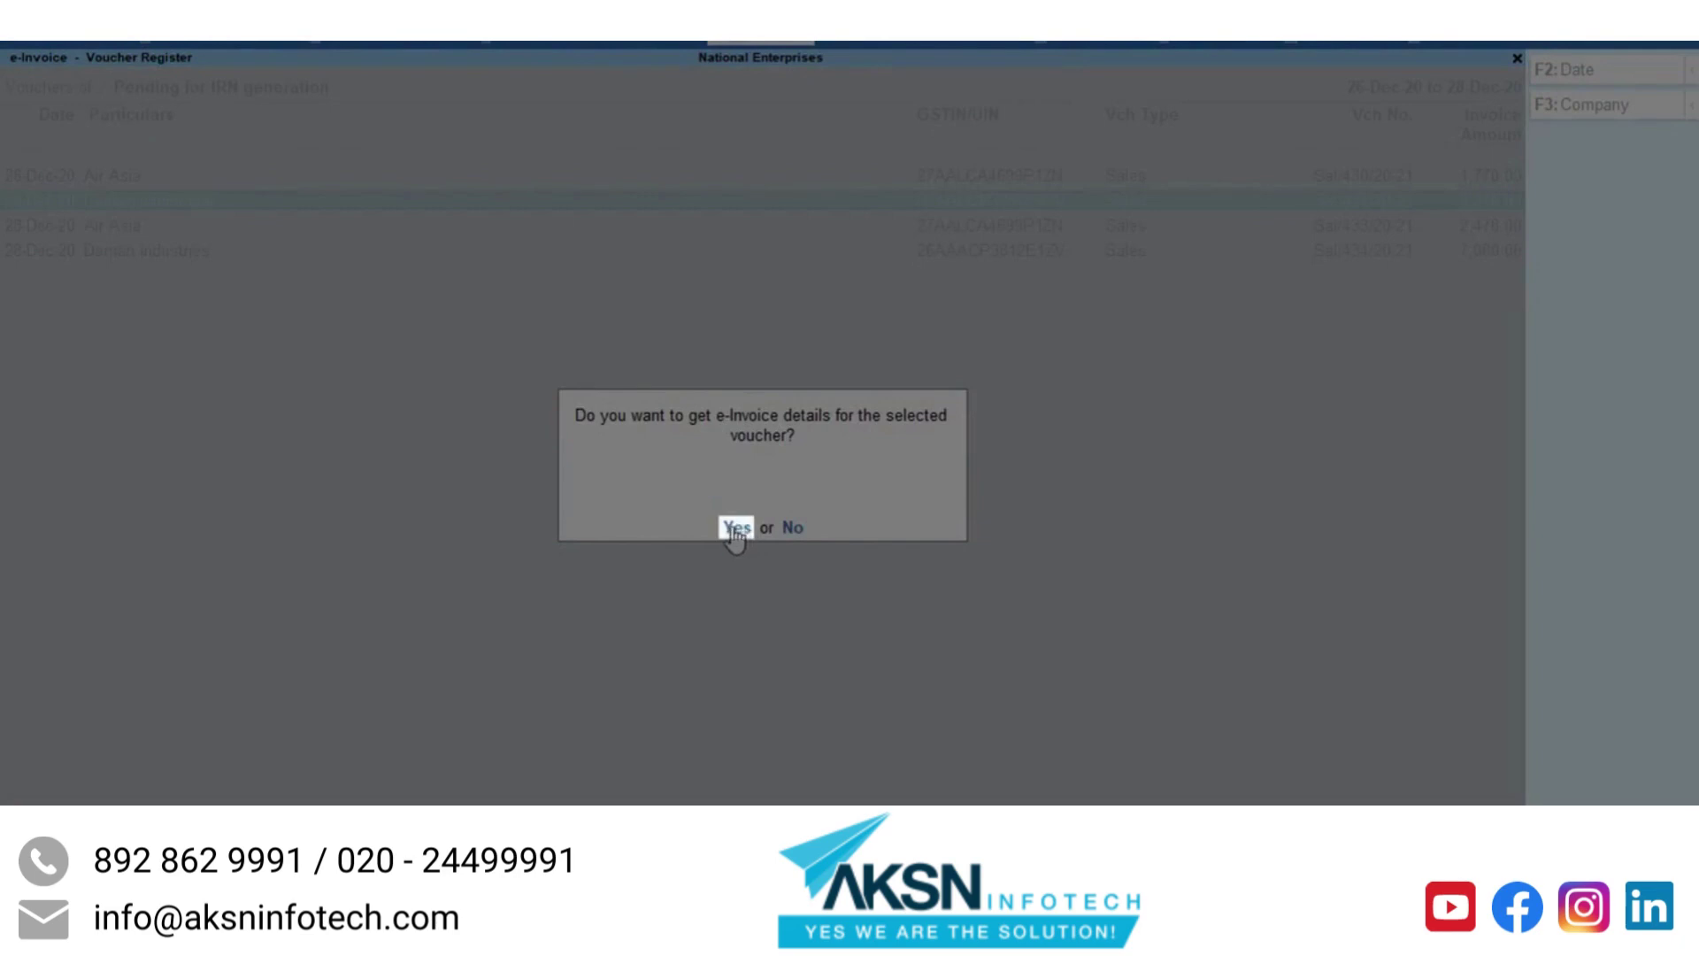
click(737, 528)
text(username)
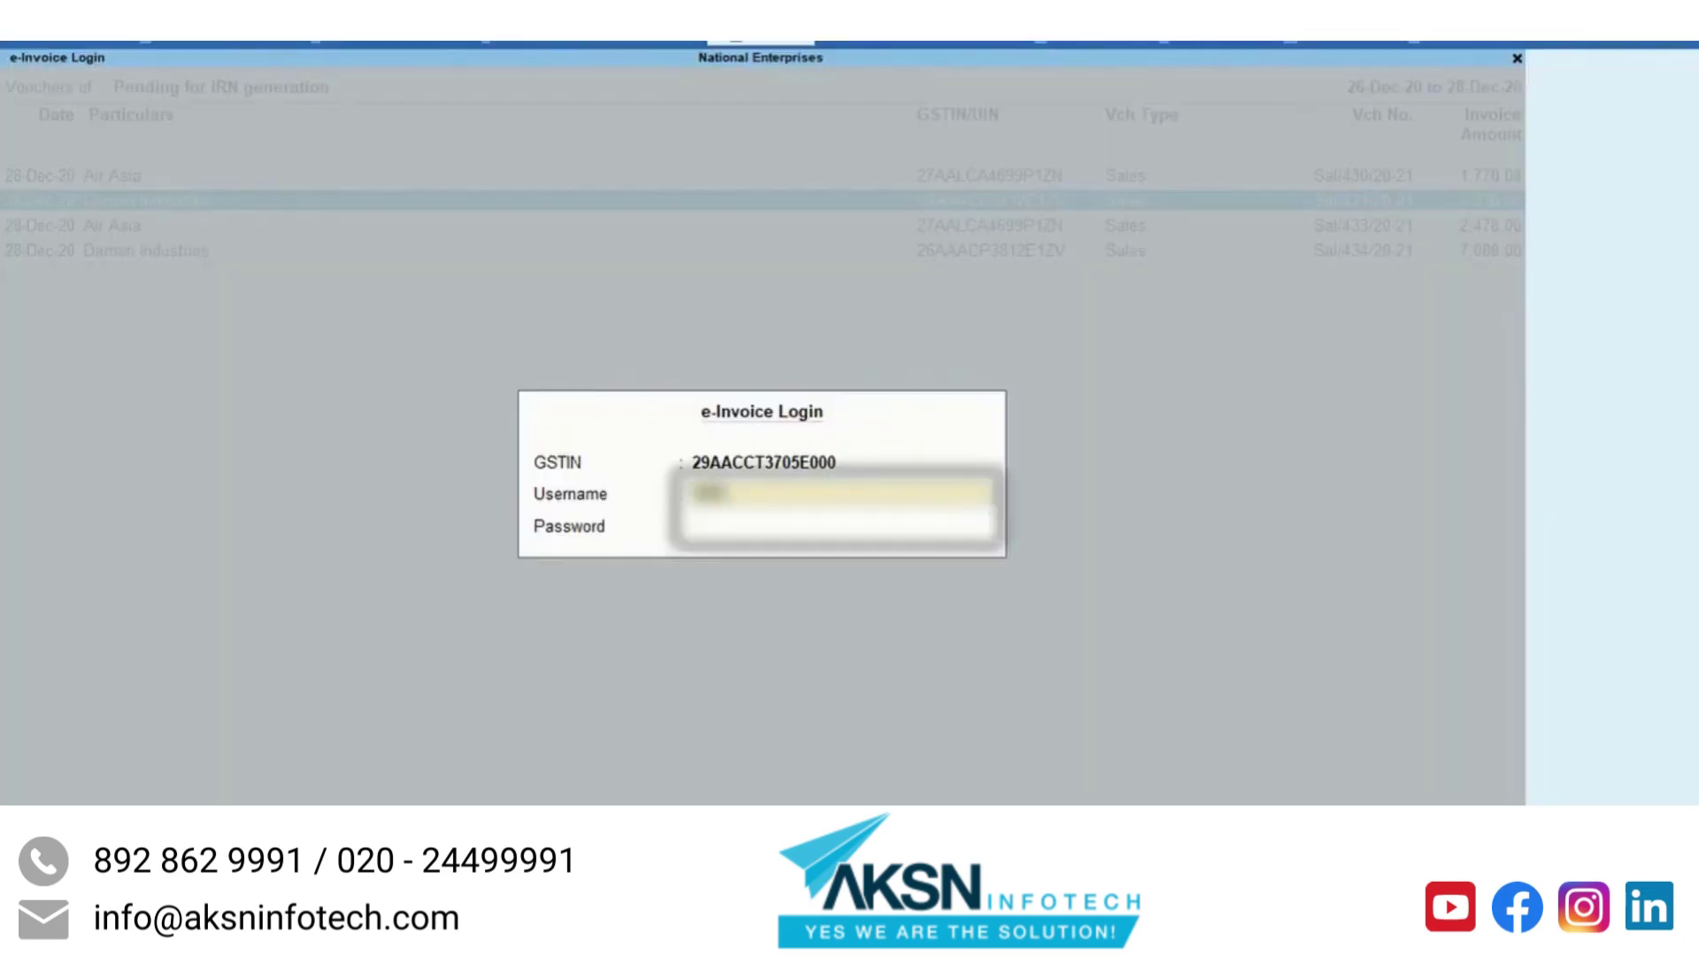
key(Return)
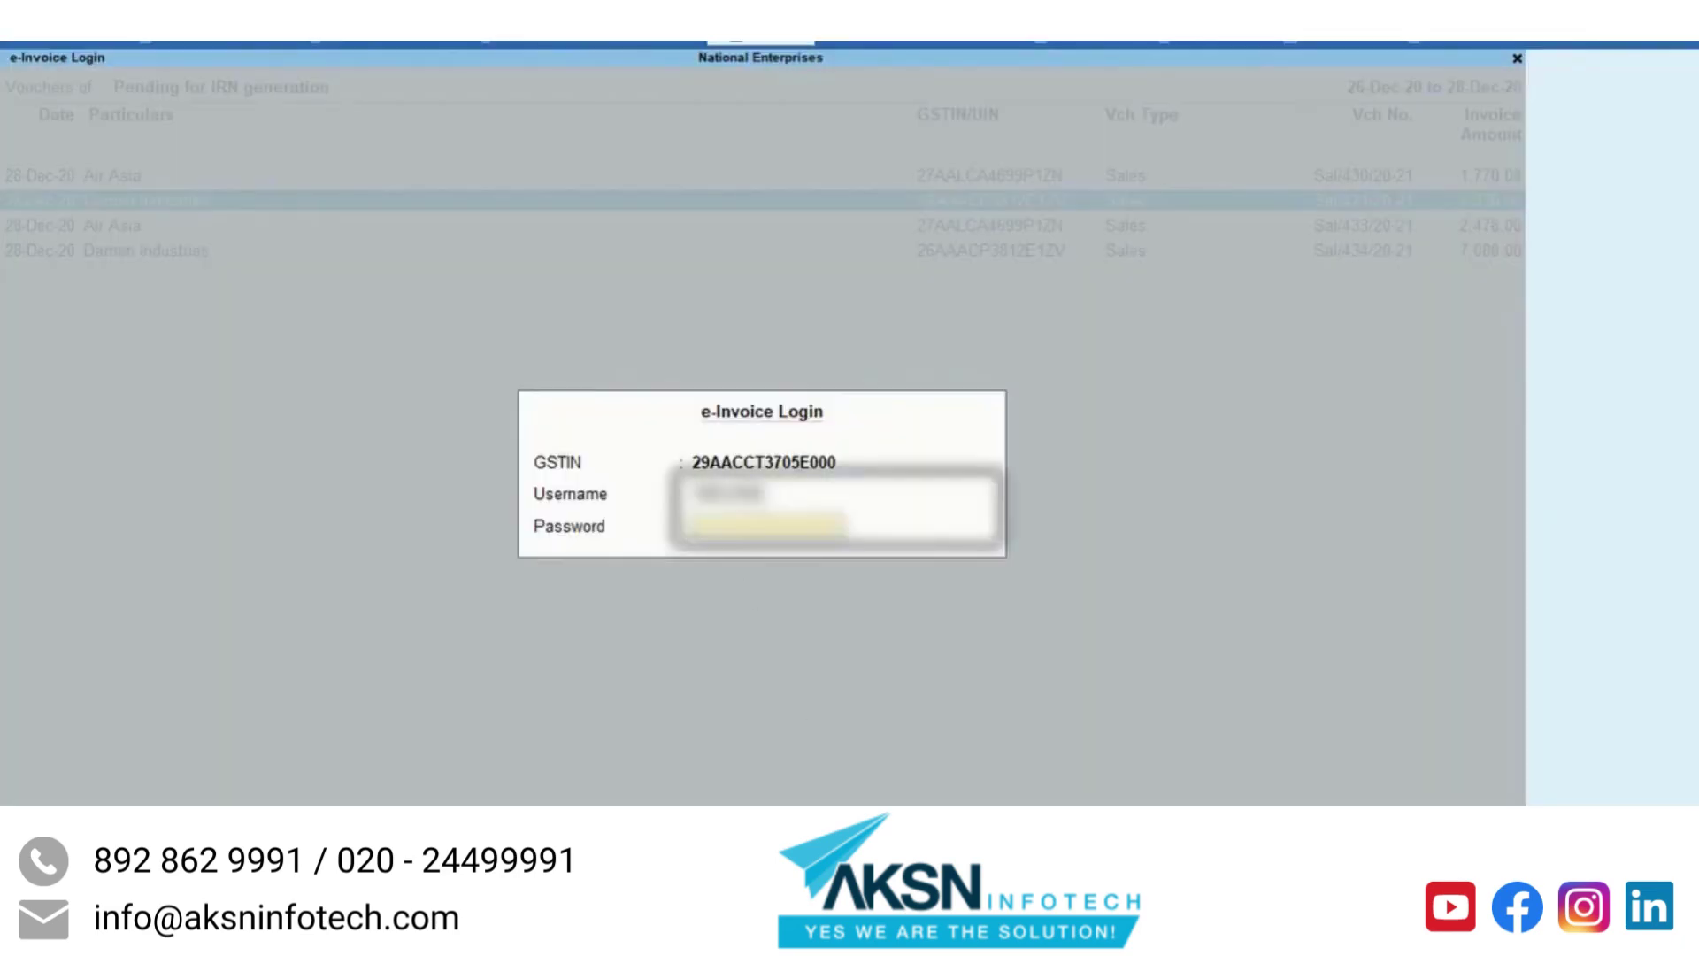
text(passw)
key(Return)
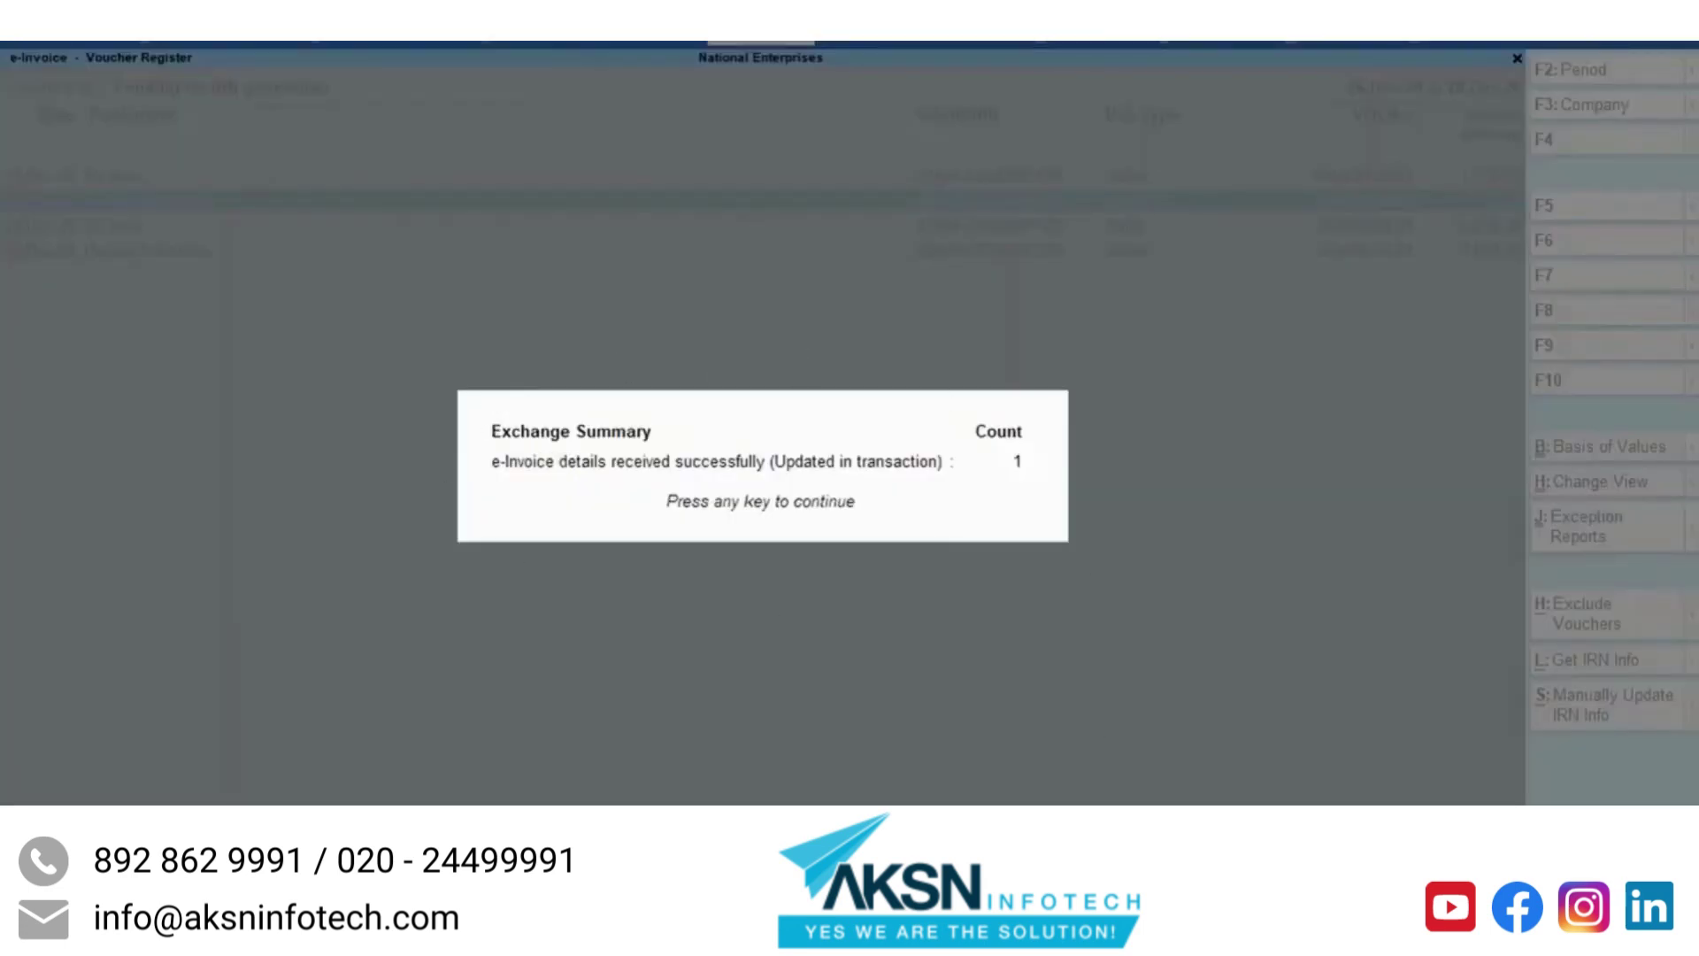
key(Return)
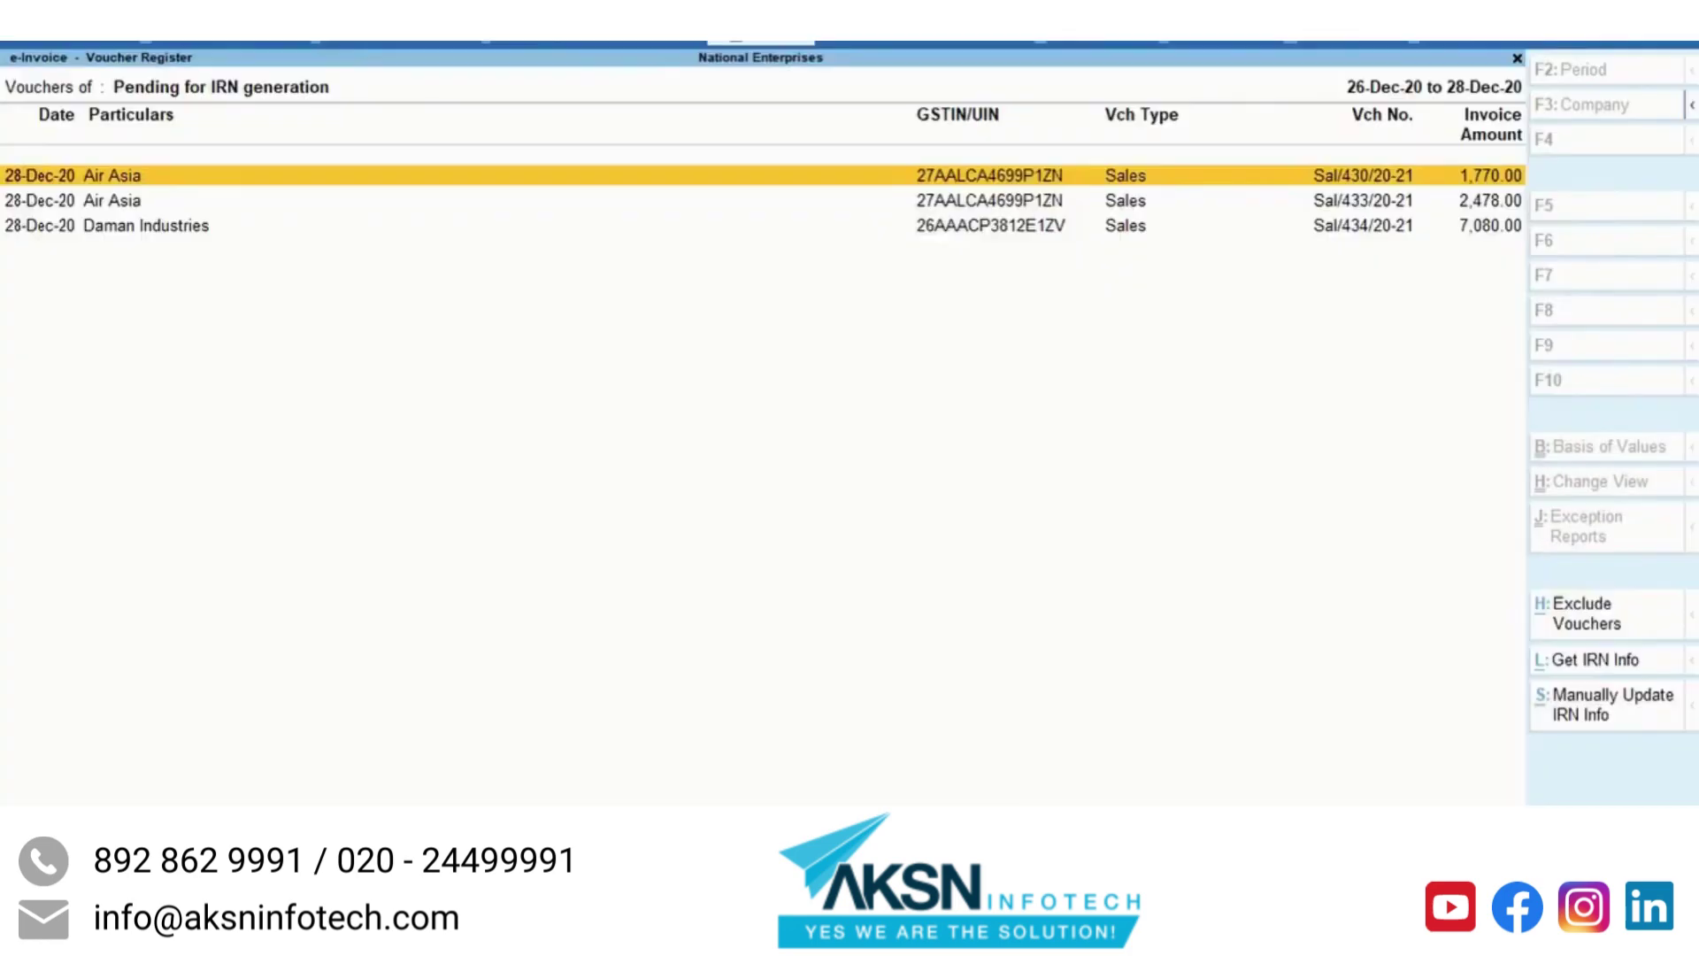
Step: Open voucher Sal/431/20-21 from the IRN generated from e-Invoice system list
key(Escape)
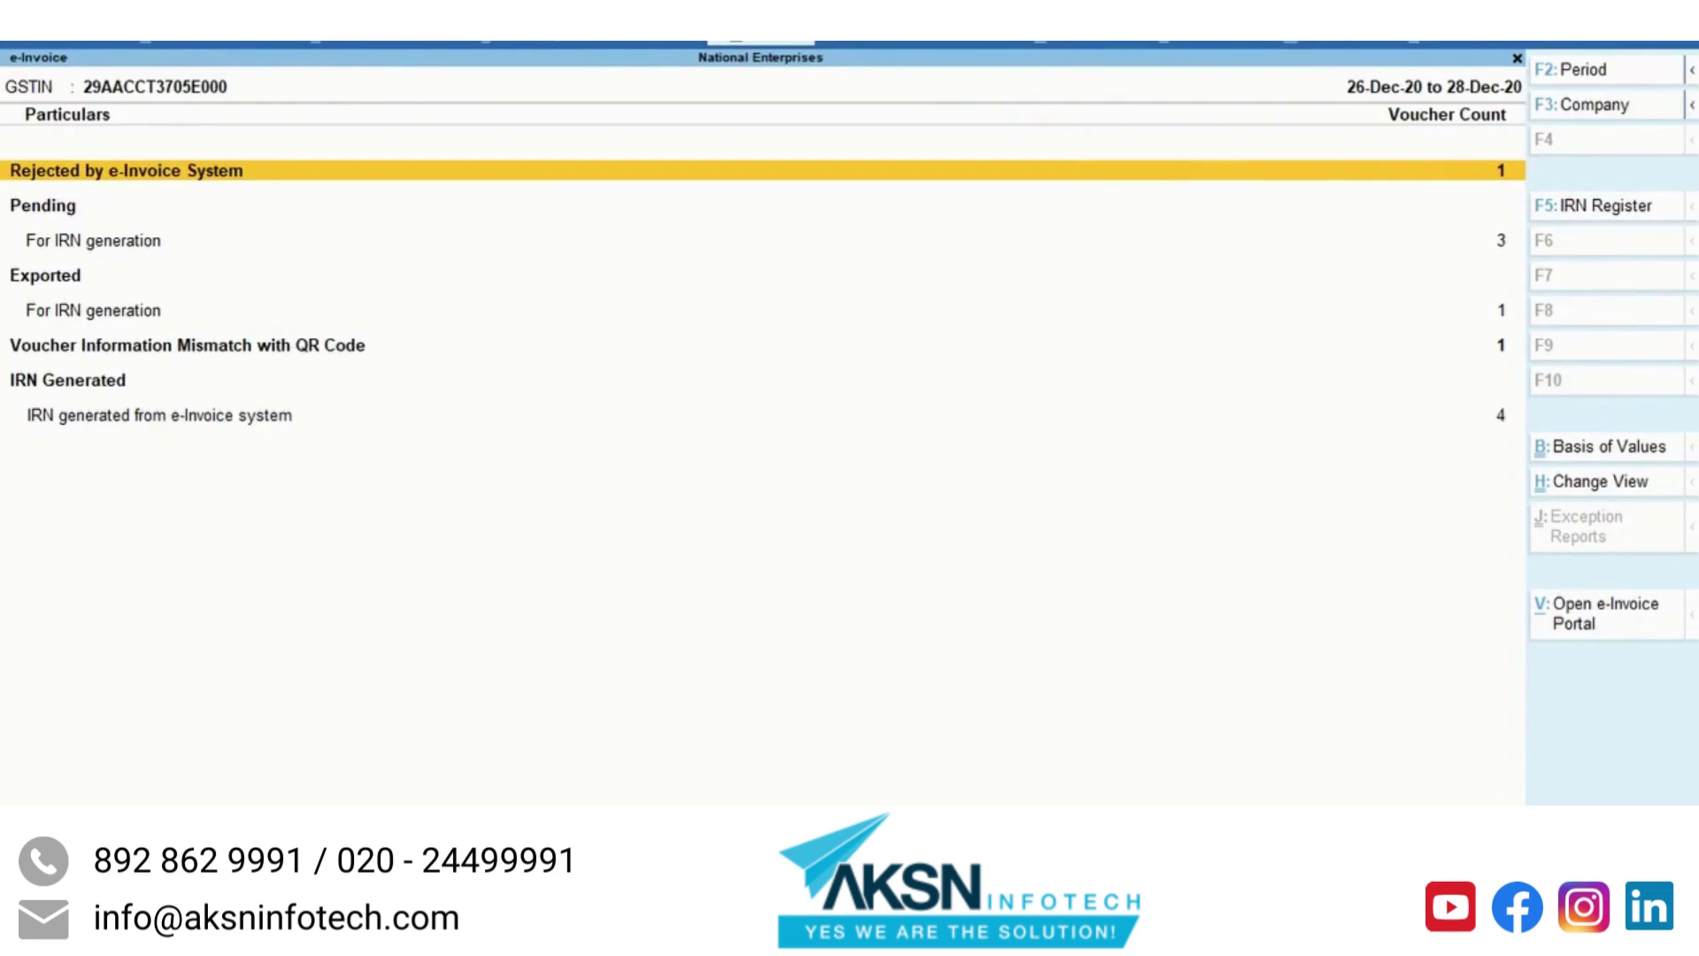
key(Down)
key(Down)
key(Down)
key(Down)
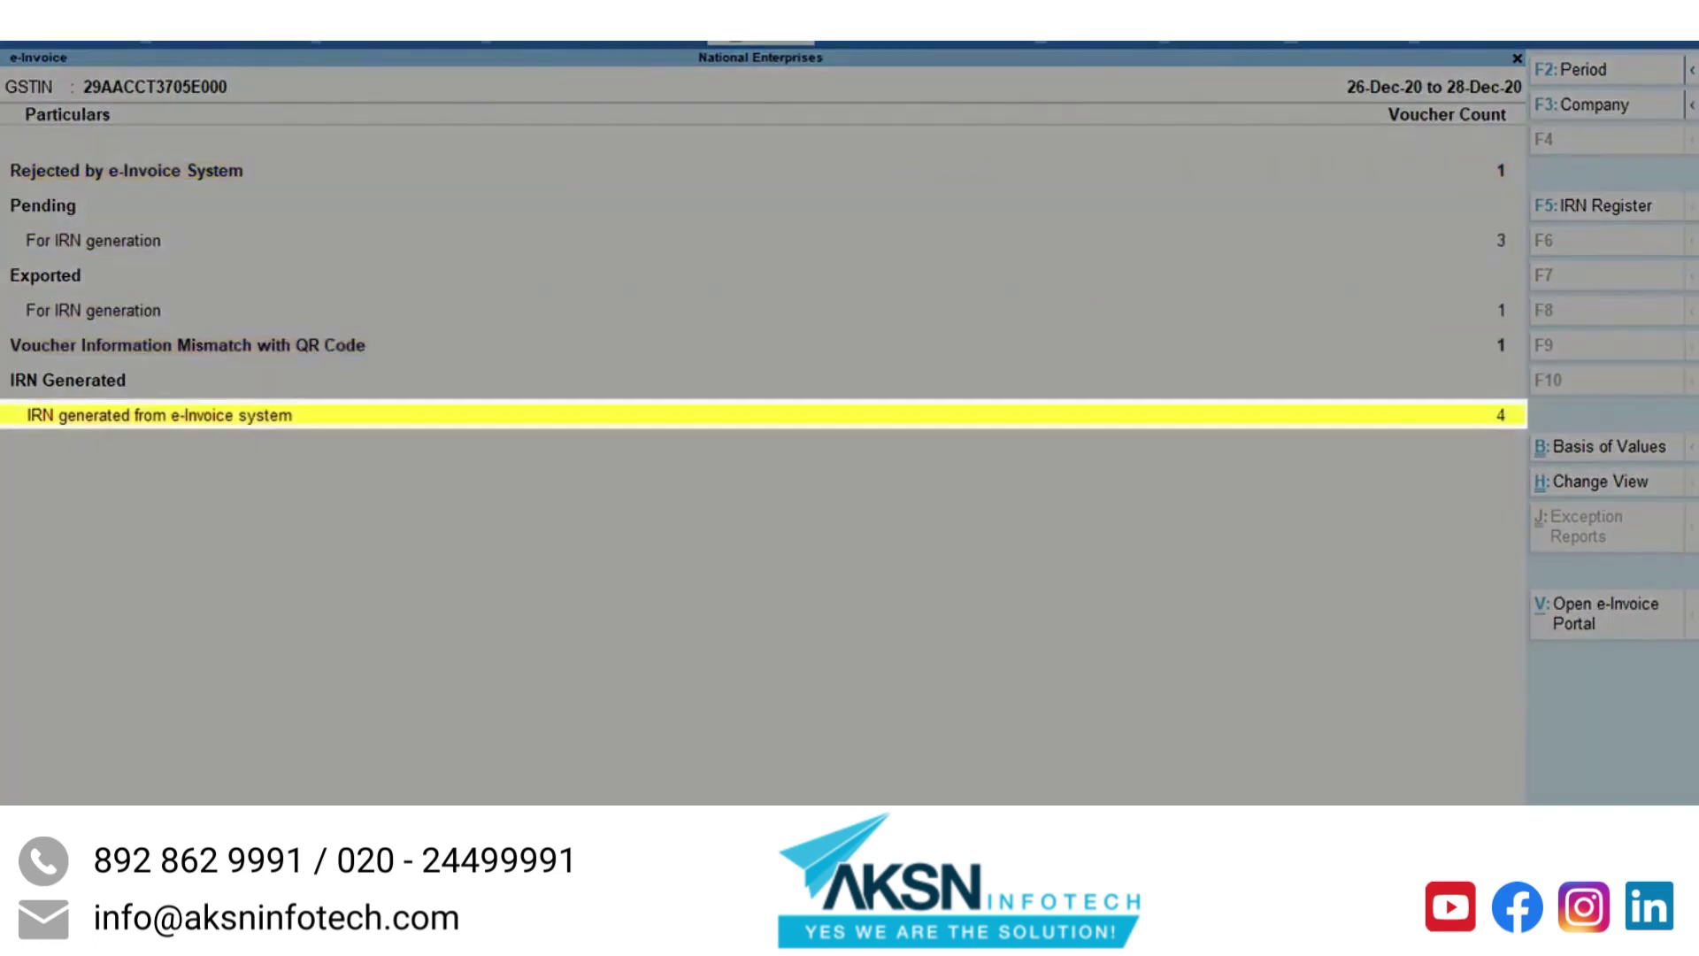
key(Return)
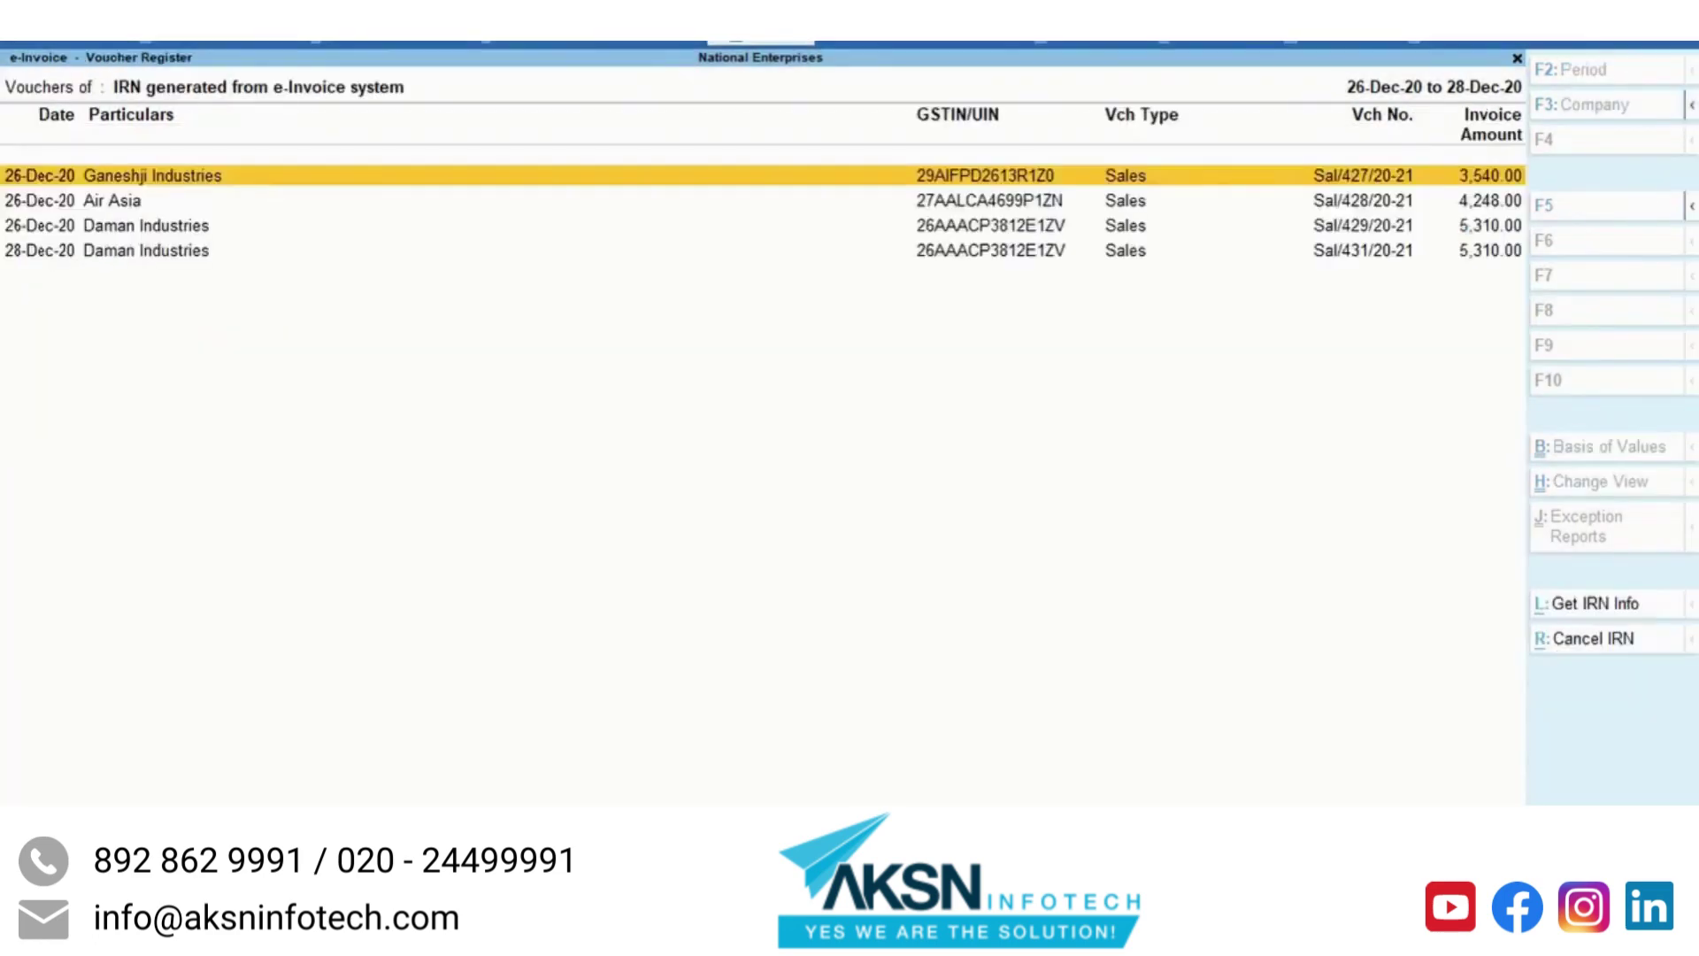
key(Down)
key(Down)
key(Down)
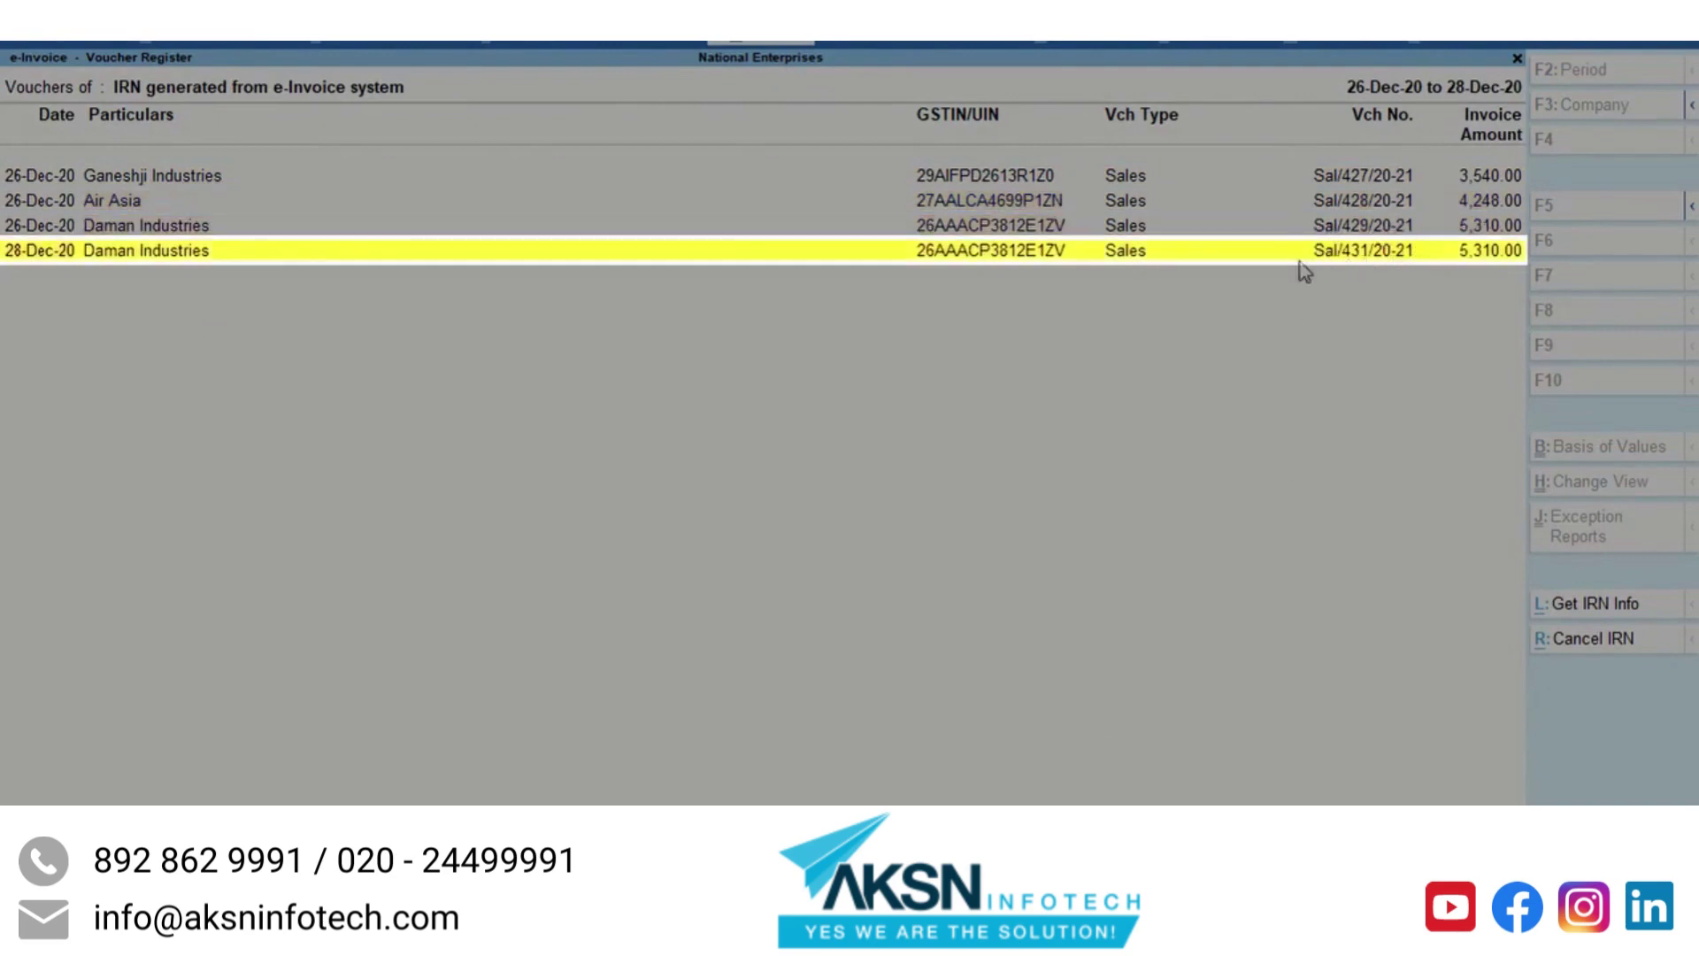
key(Return)
Step: Preview the tax invoice to confirm its IRN and QR code, then return to the summary
key(alt+p)
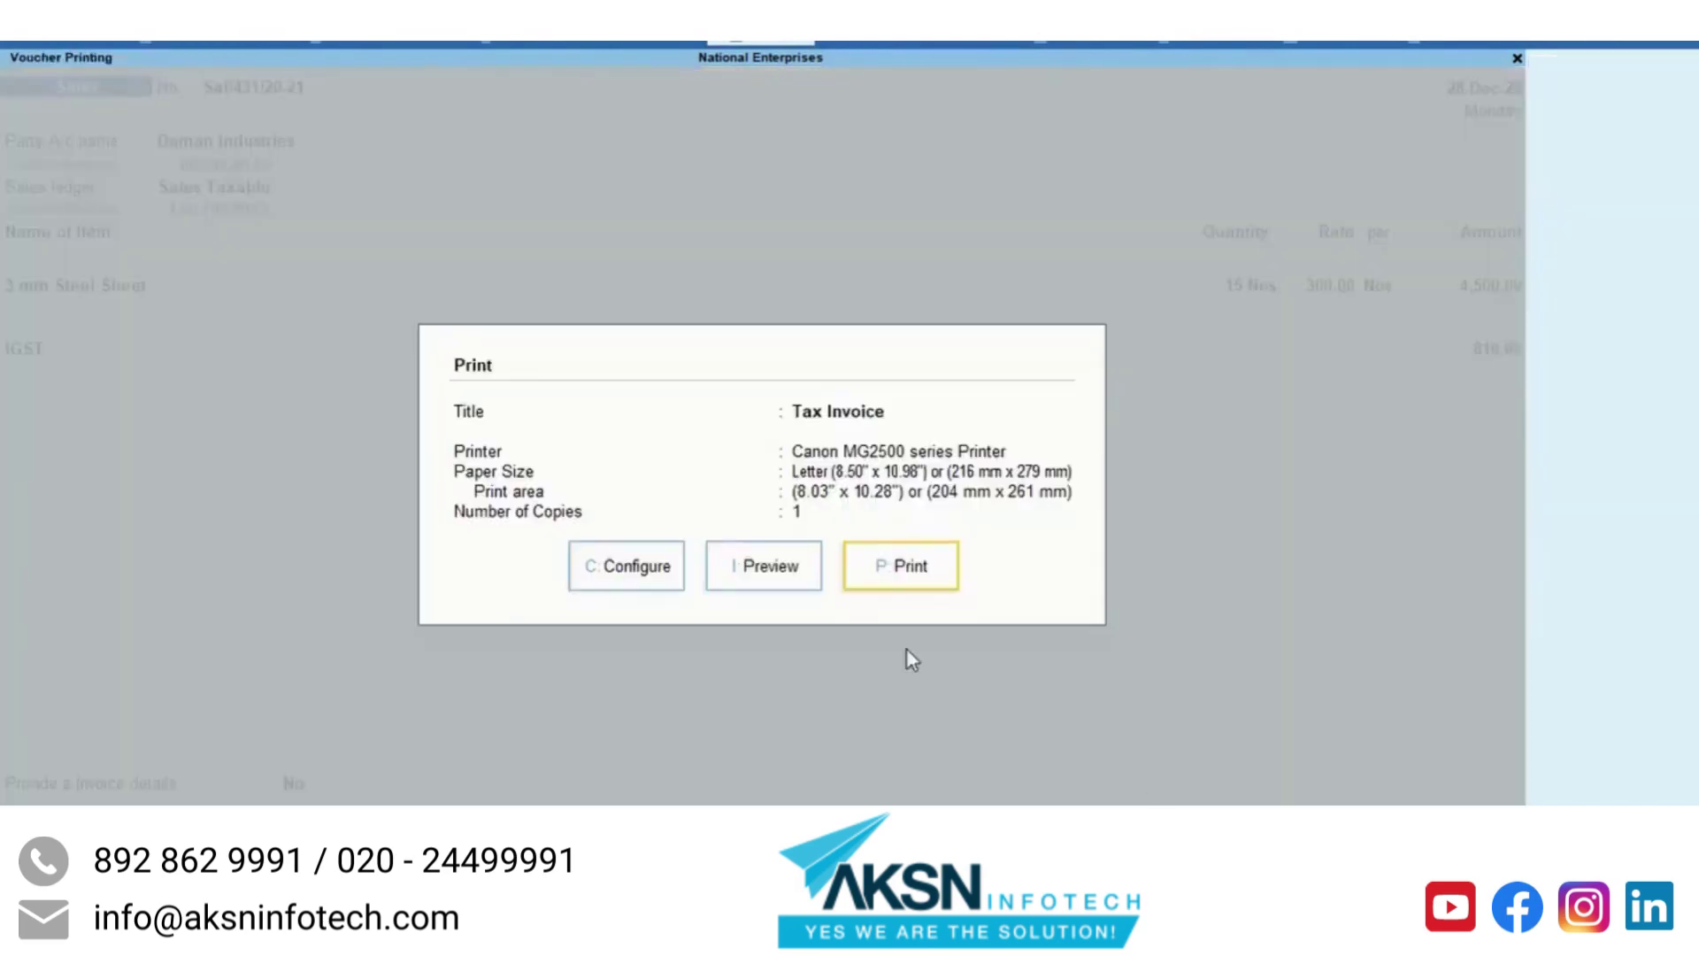
click(792, 580)
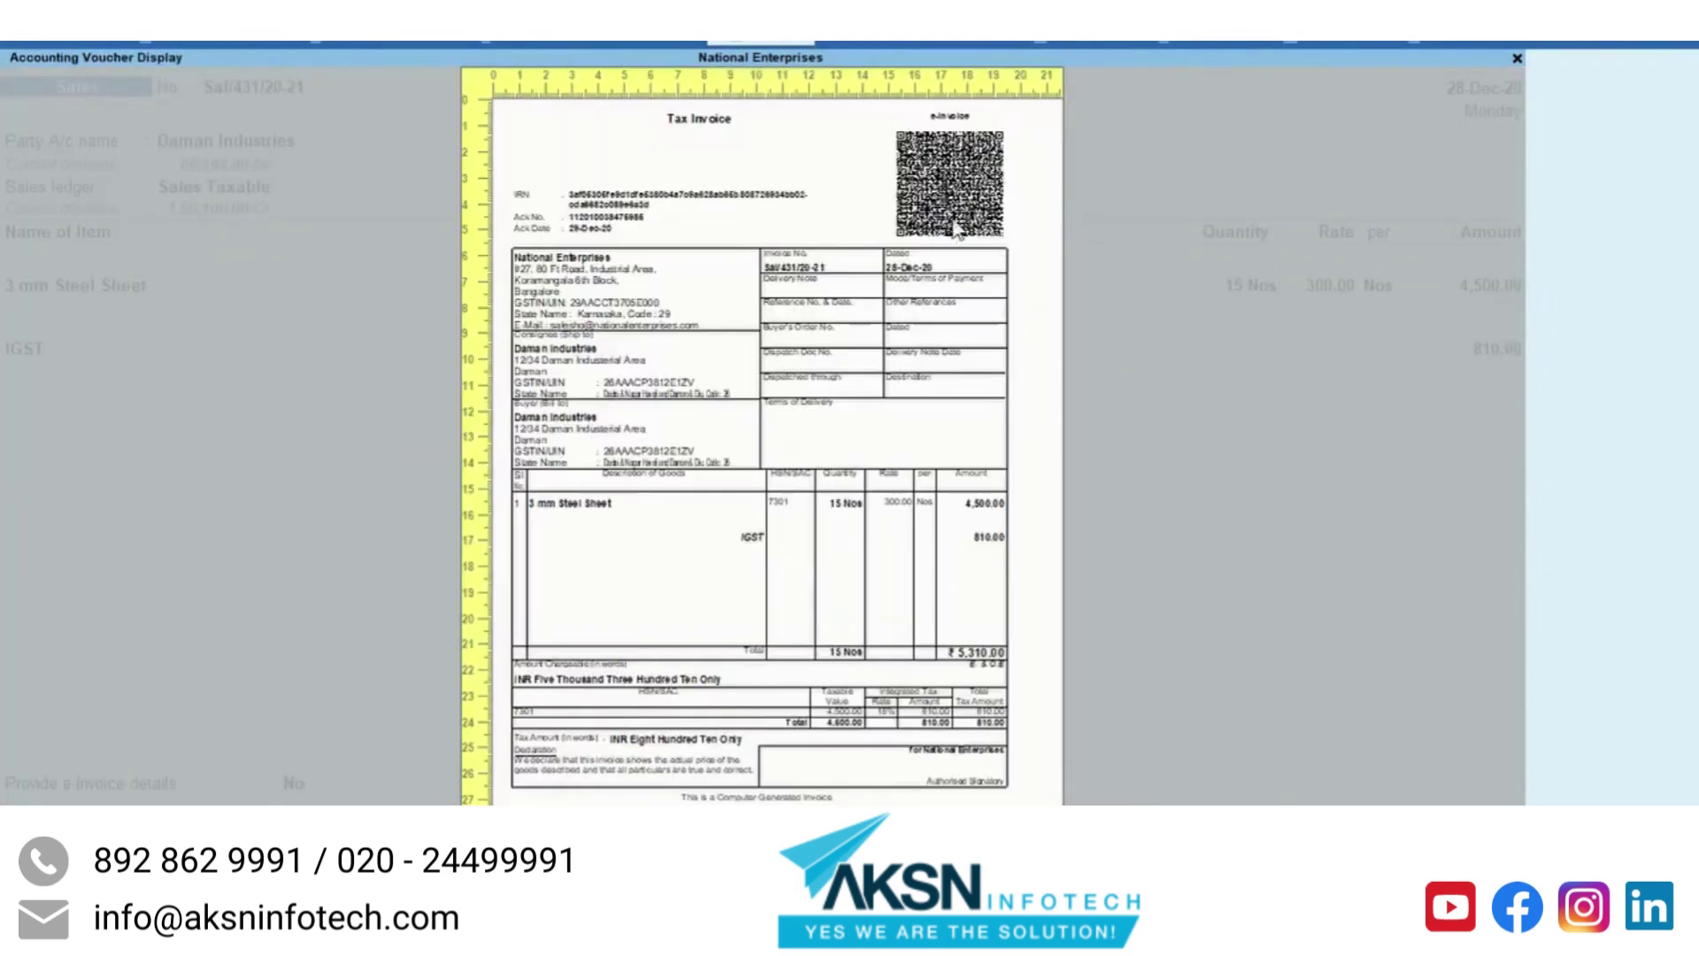
key(alt+z)
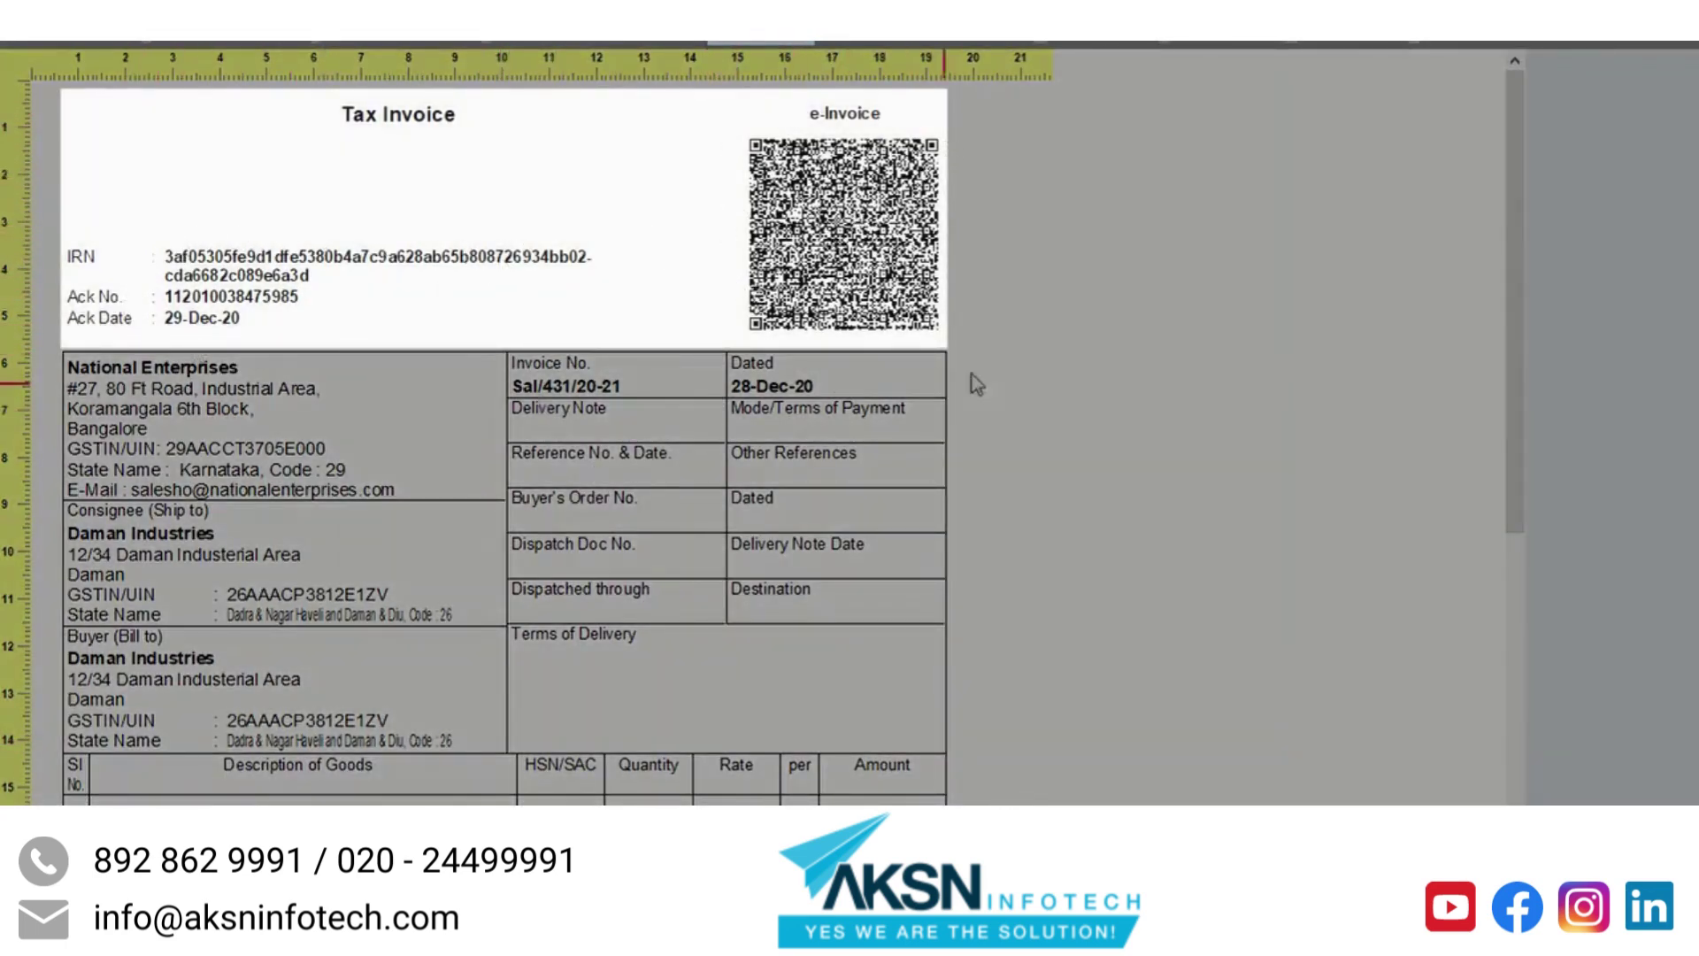
key(alt+z)
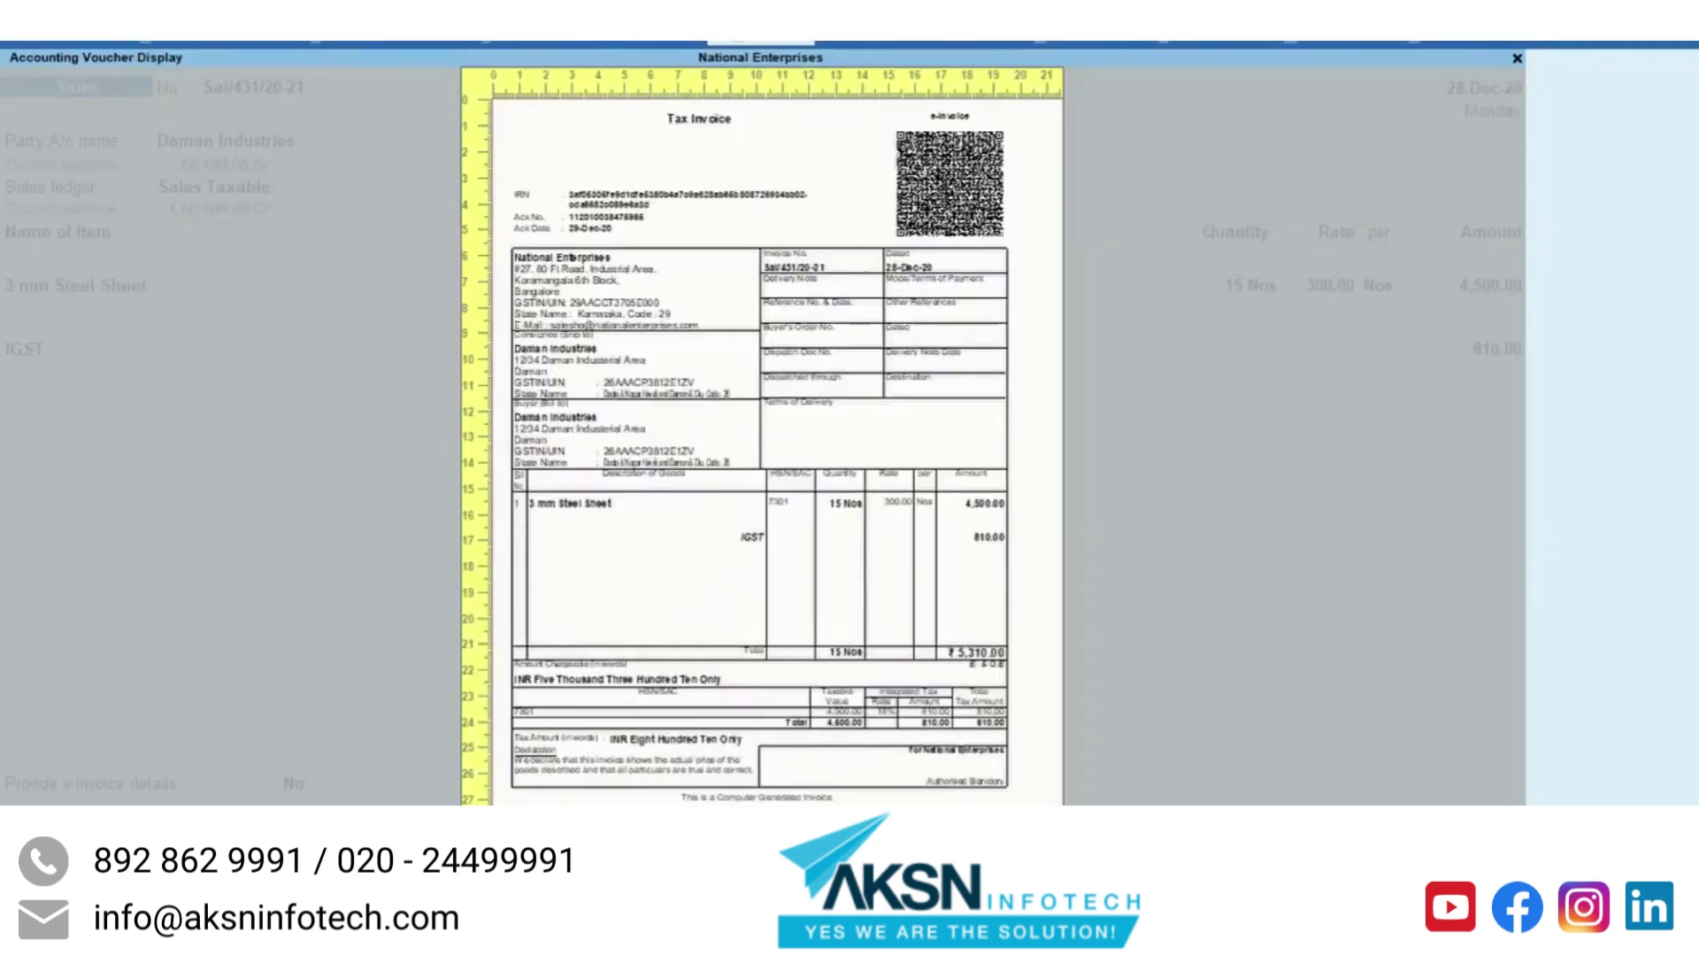
key(Escape)
key(Escape)
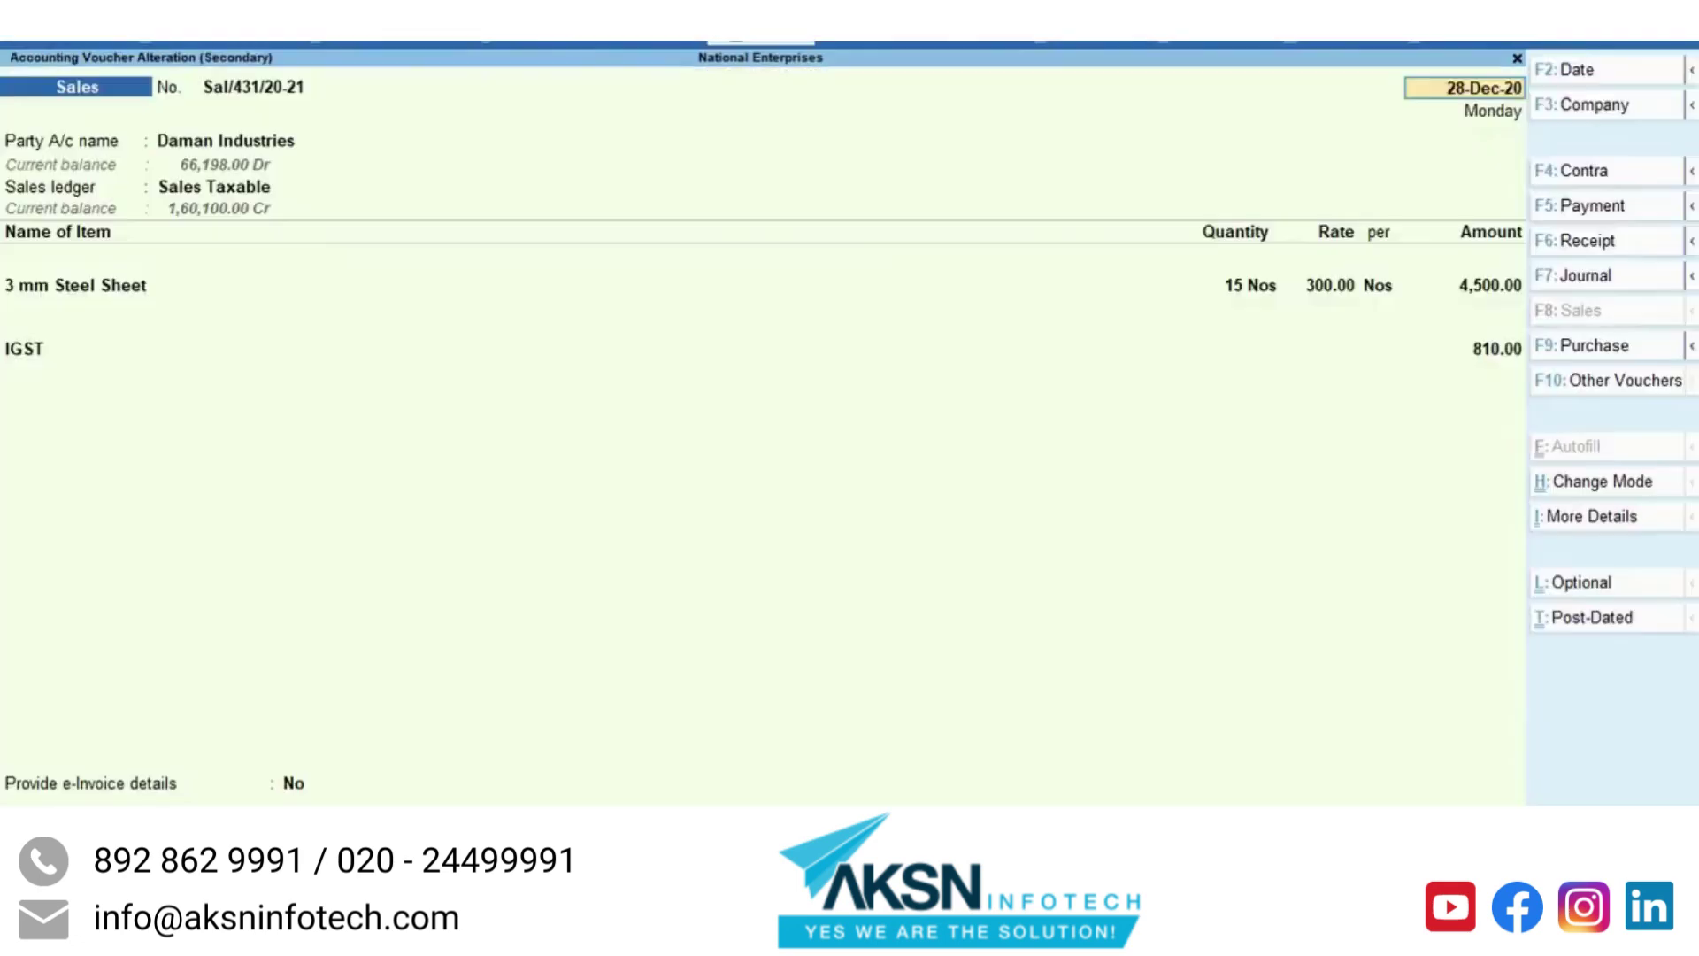
key(Escape)
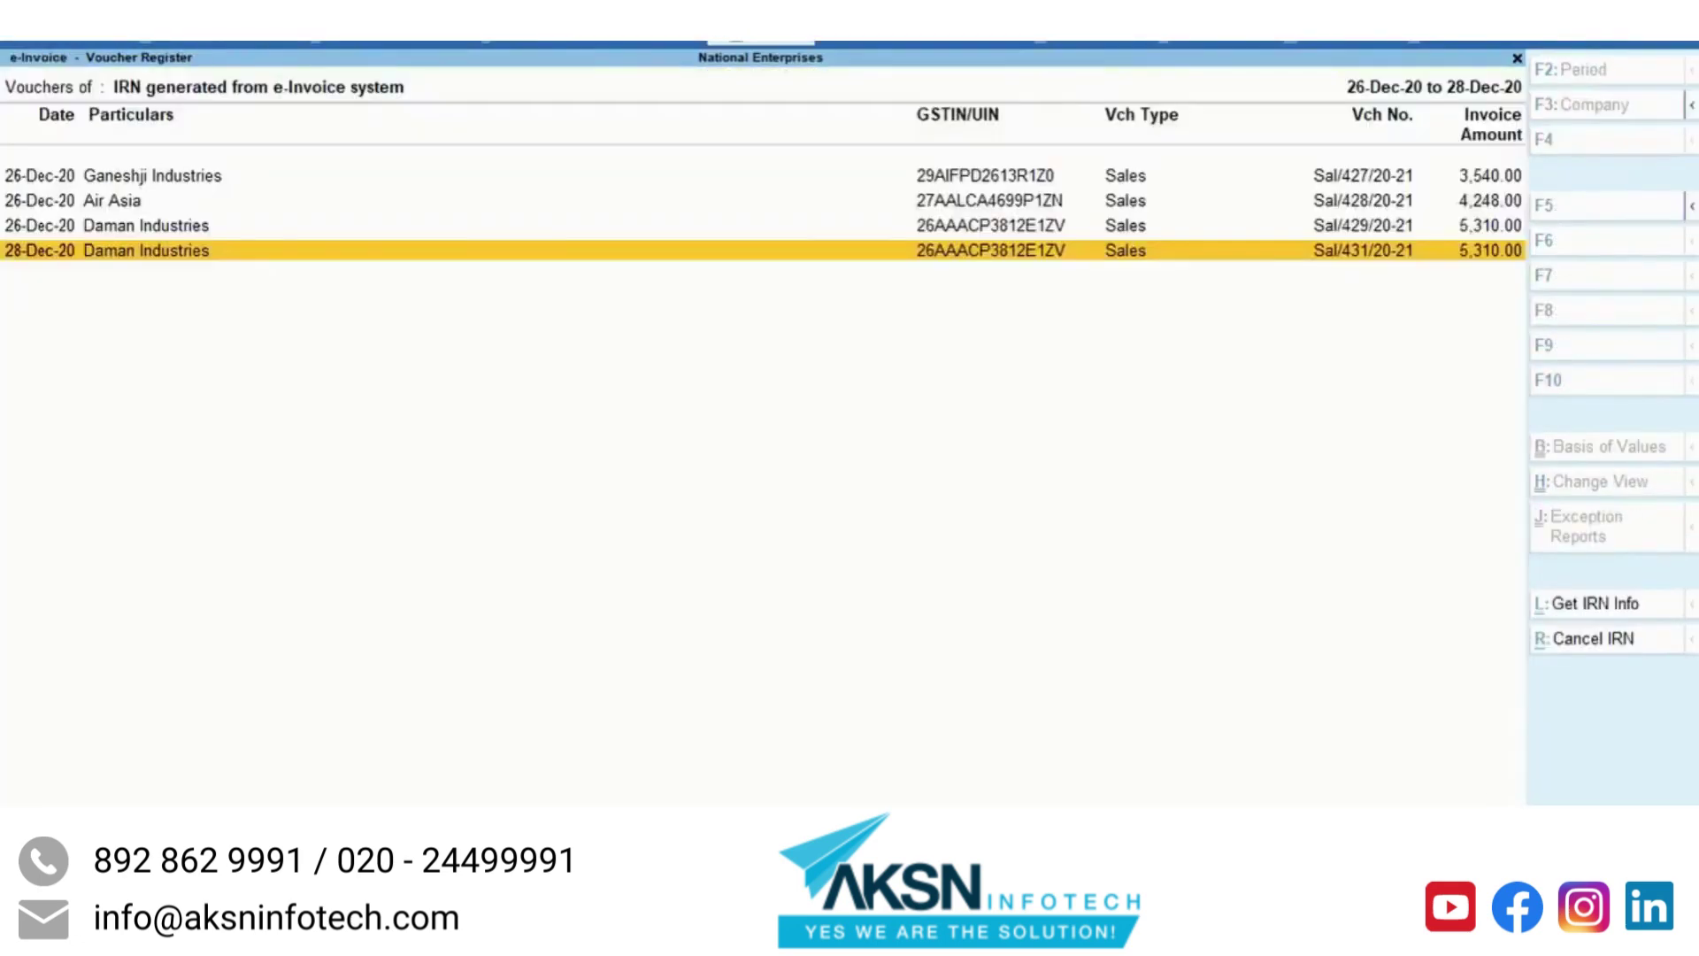
key(Escape)
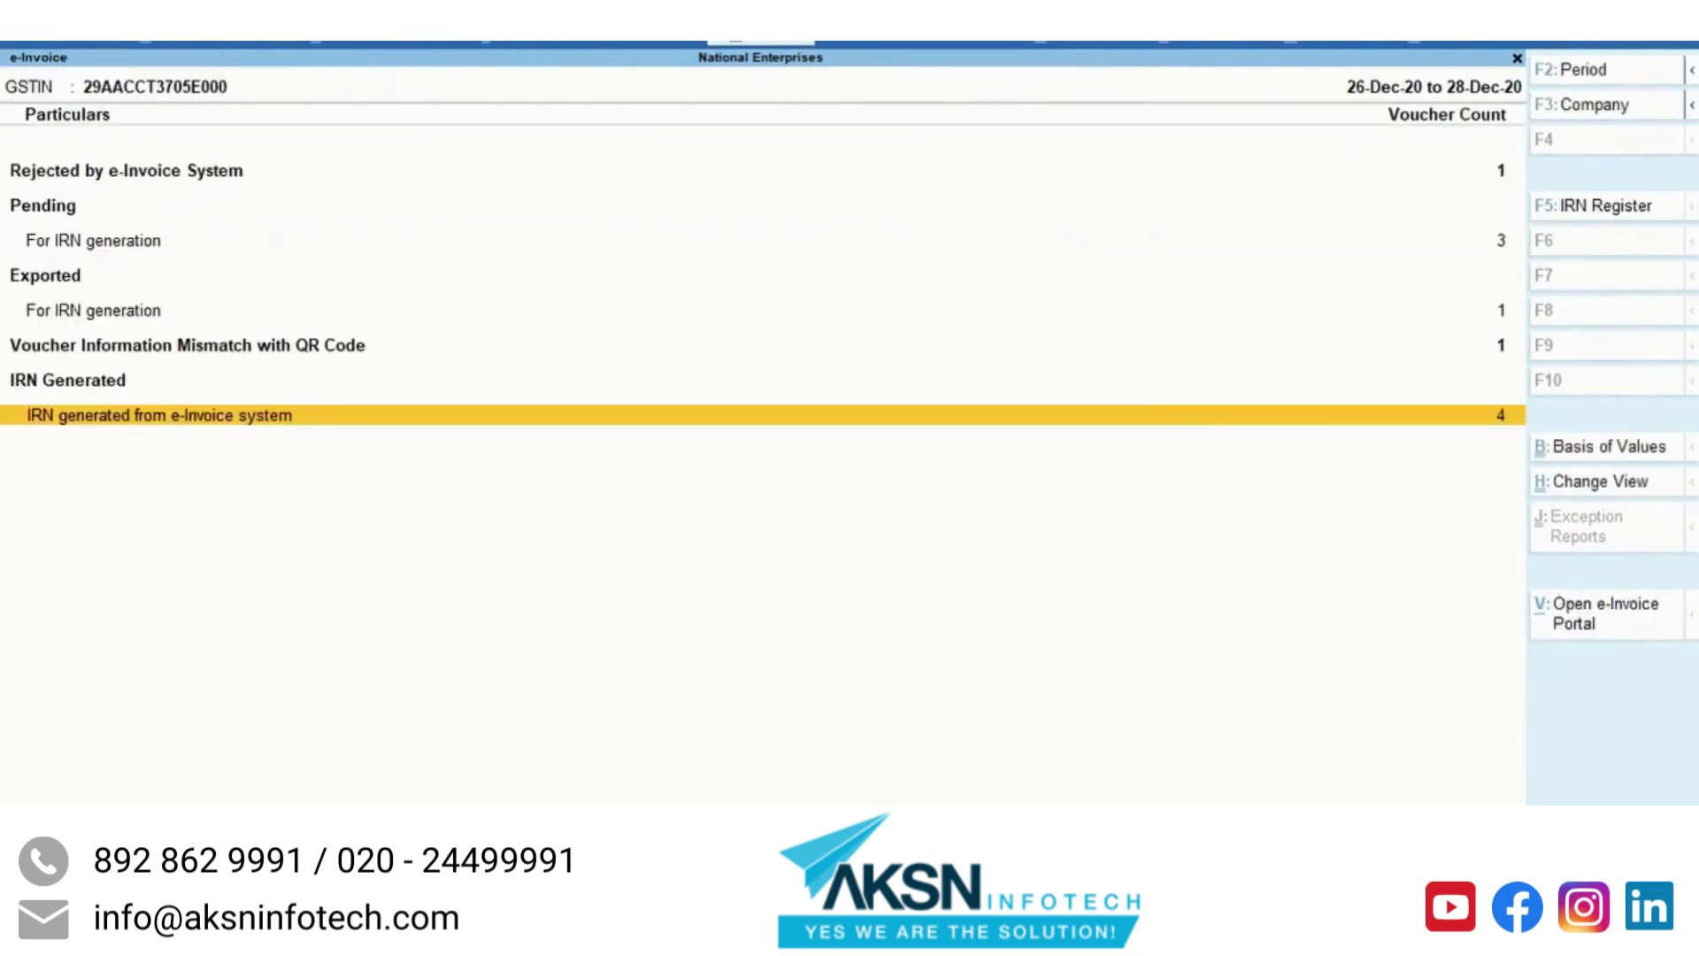
key(Up)
key(Up)
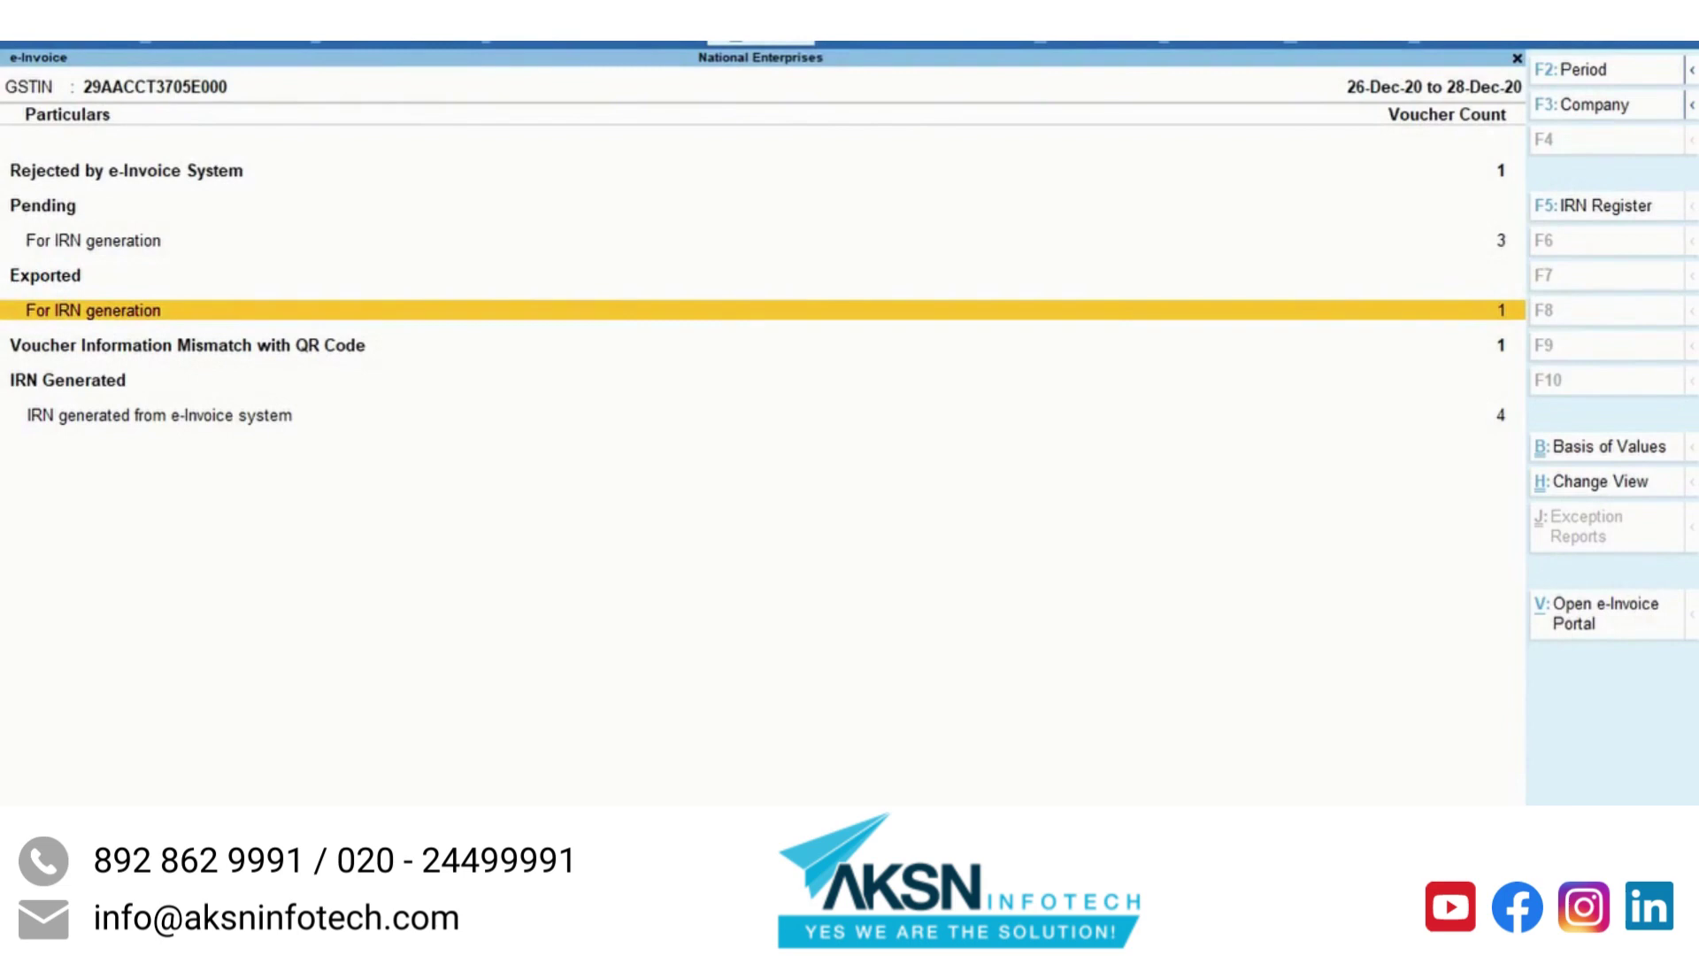
Step: Open the Exported for IRN generation register and start a manual IRN update
key(Return)
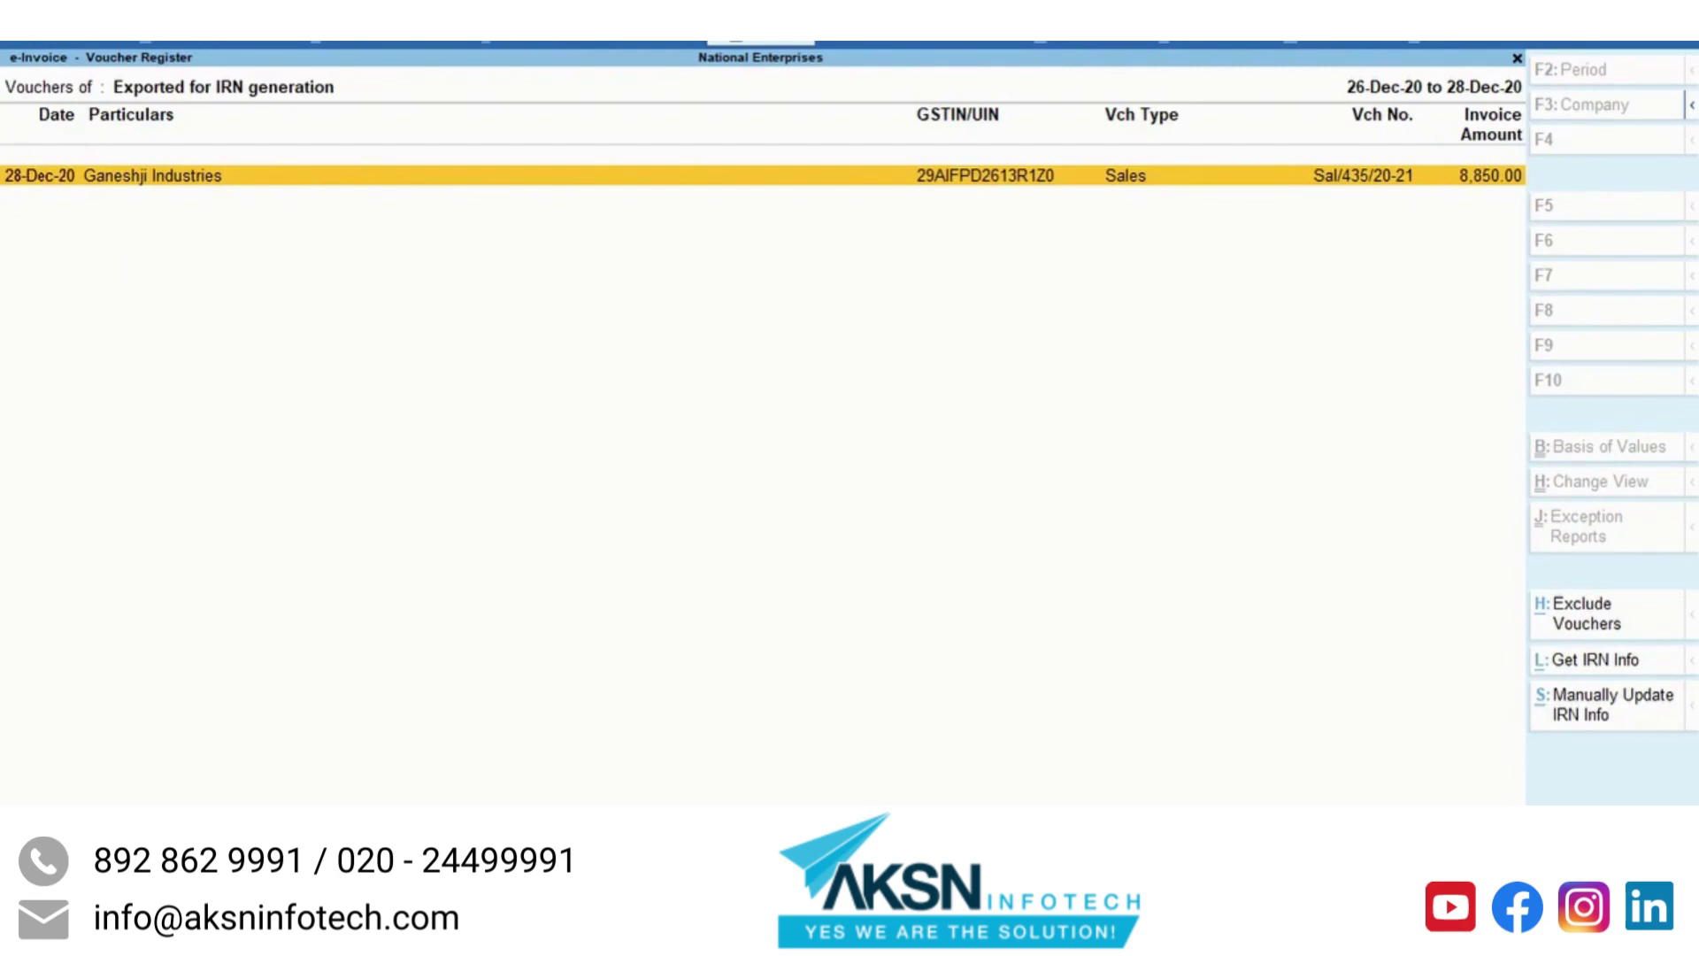
key(alt+s)
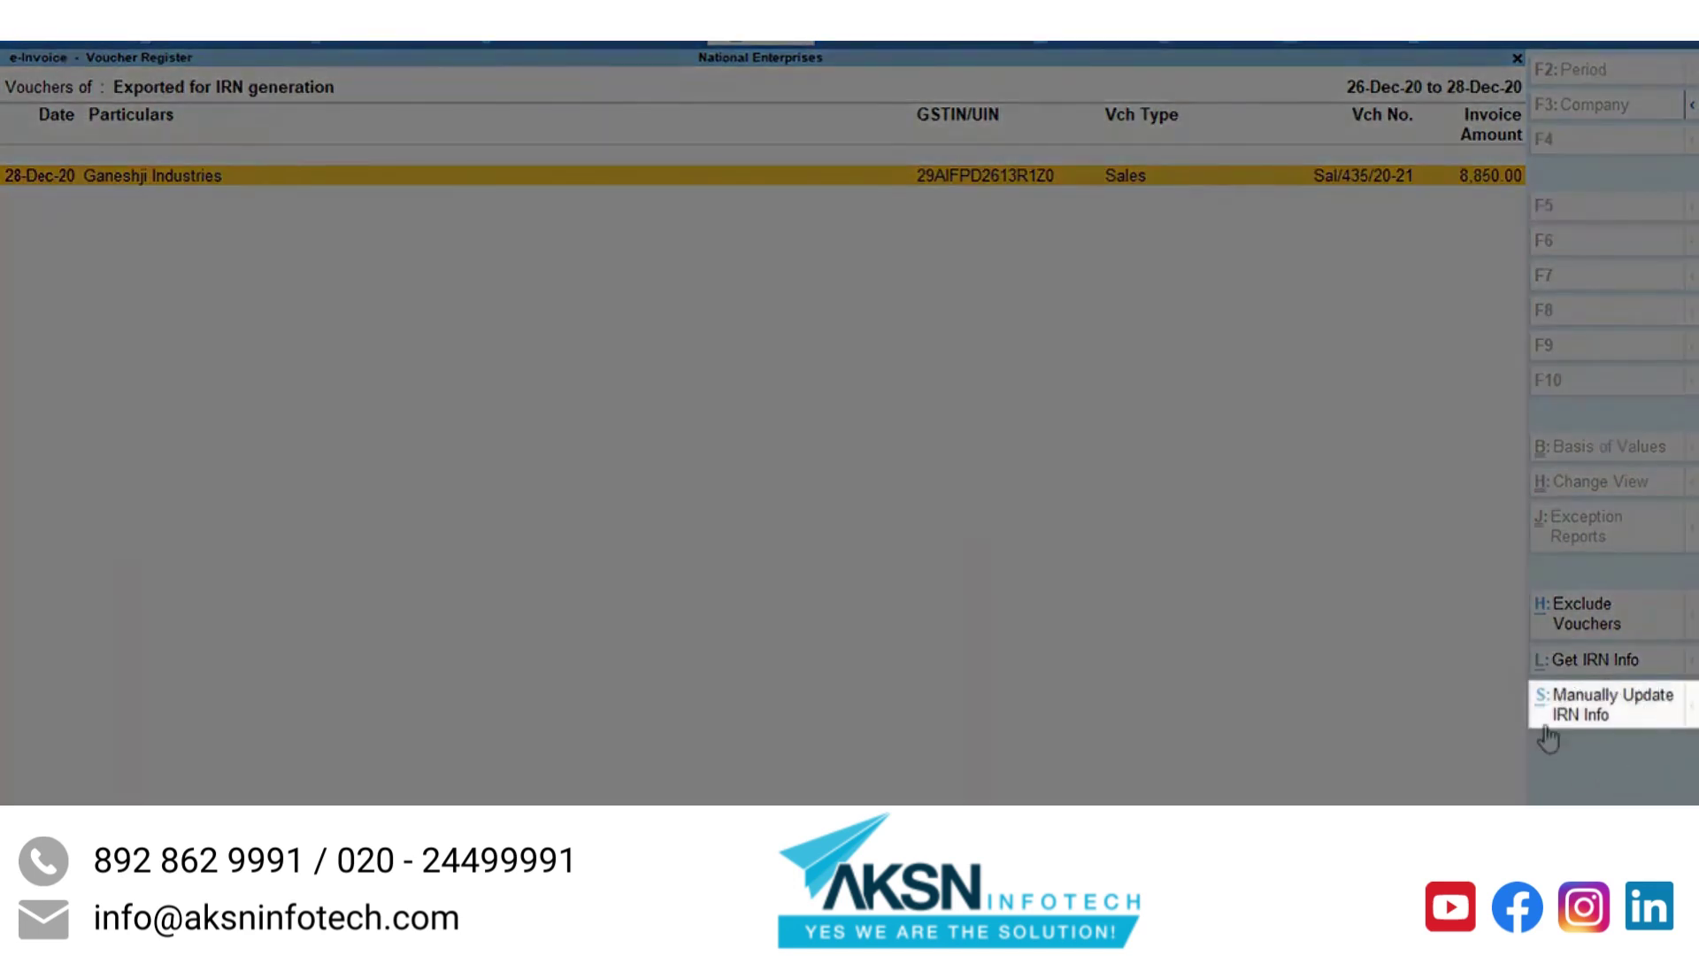
click(1602, 713)
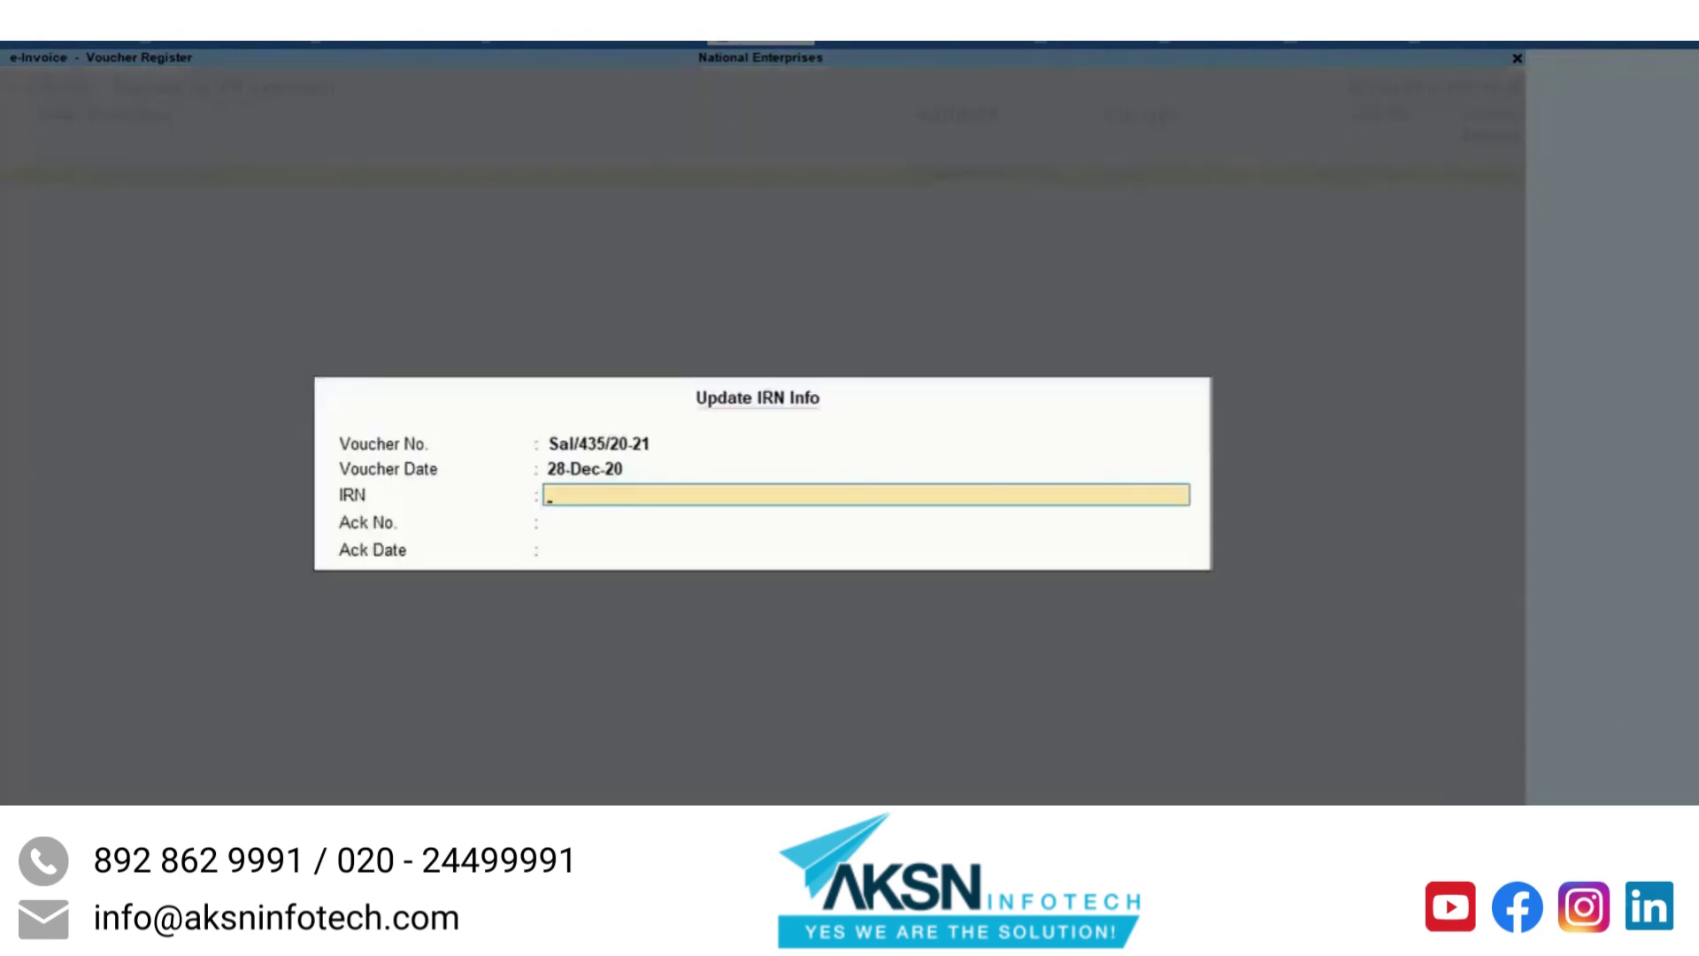
Step: Paste the IRN and Ack No., set Ack date 28-12-2020, and return to the summary
key(ctrl+alt+v)
key(Return)
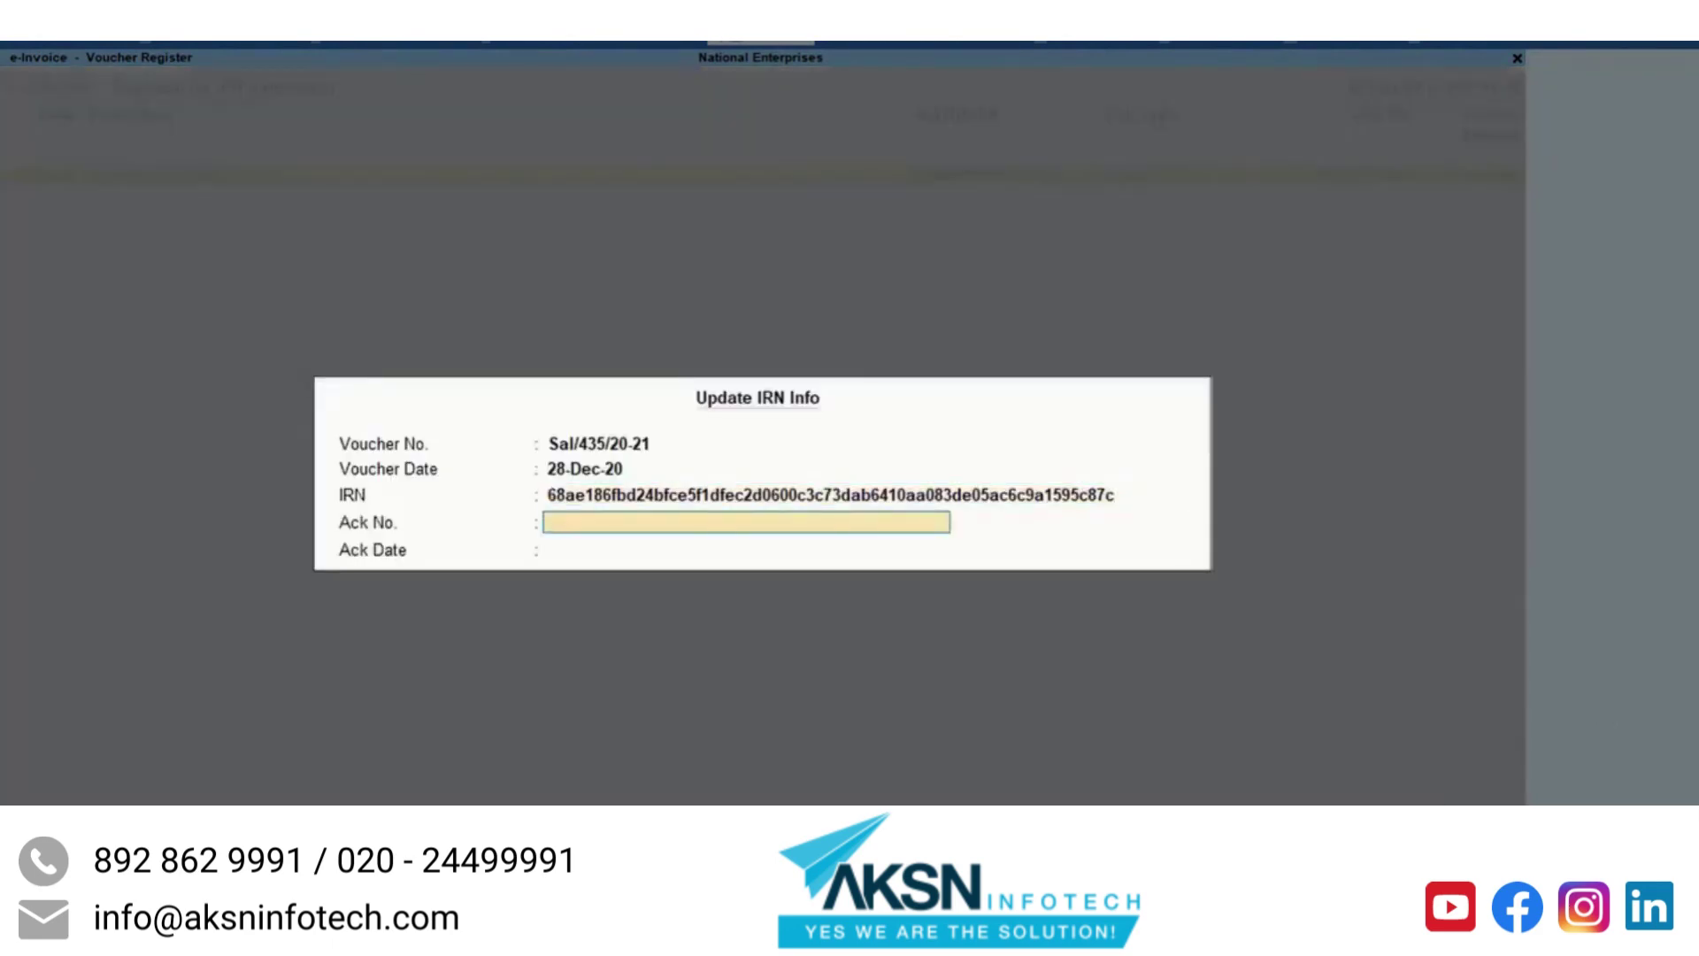
key(ctrl+alt+v)
key(Return)
text(28-12-2020)
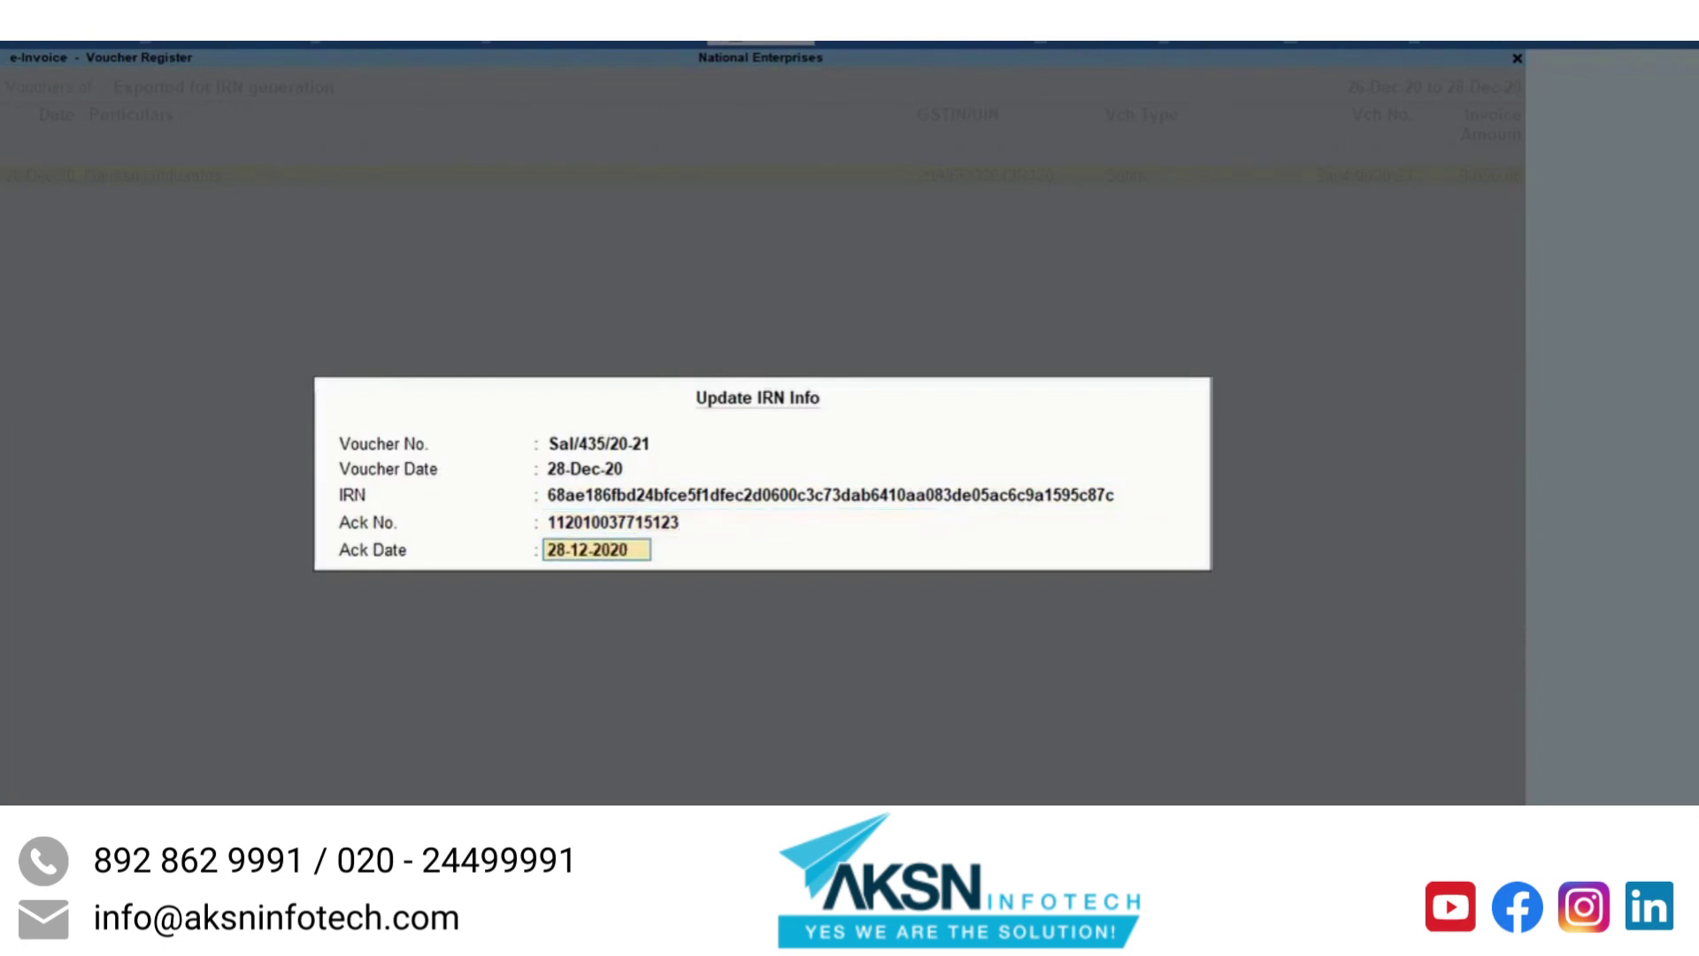
key(Return)
key(Return)
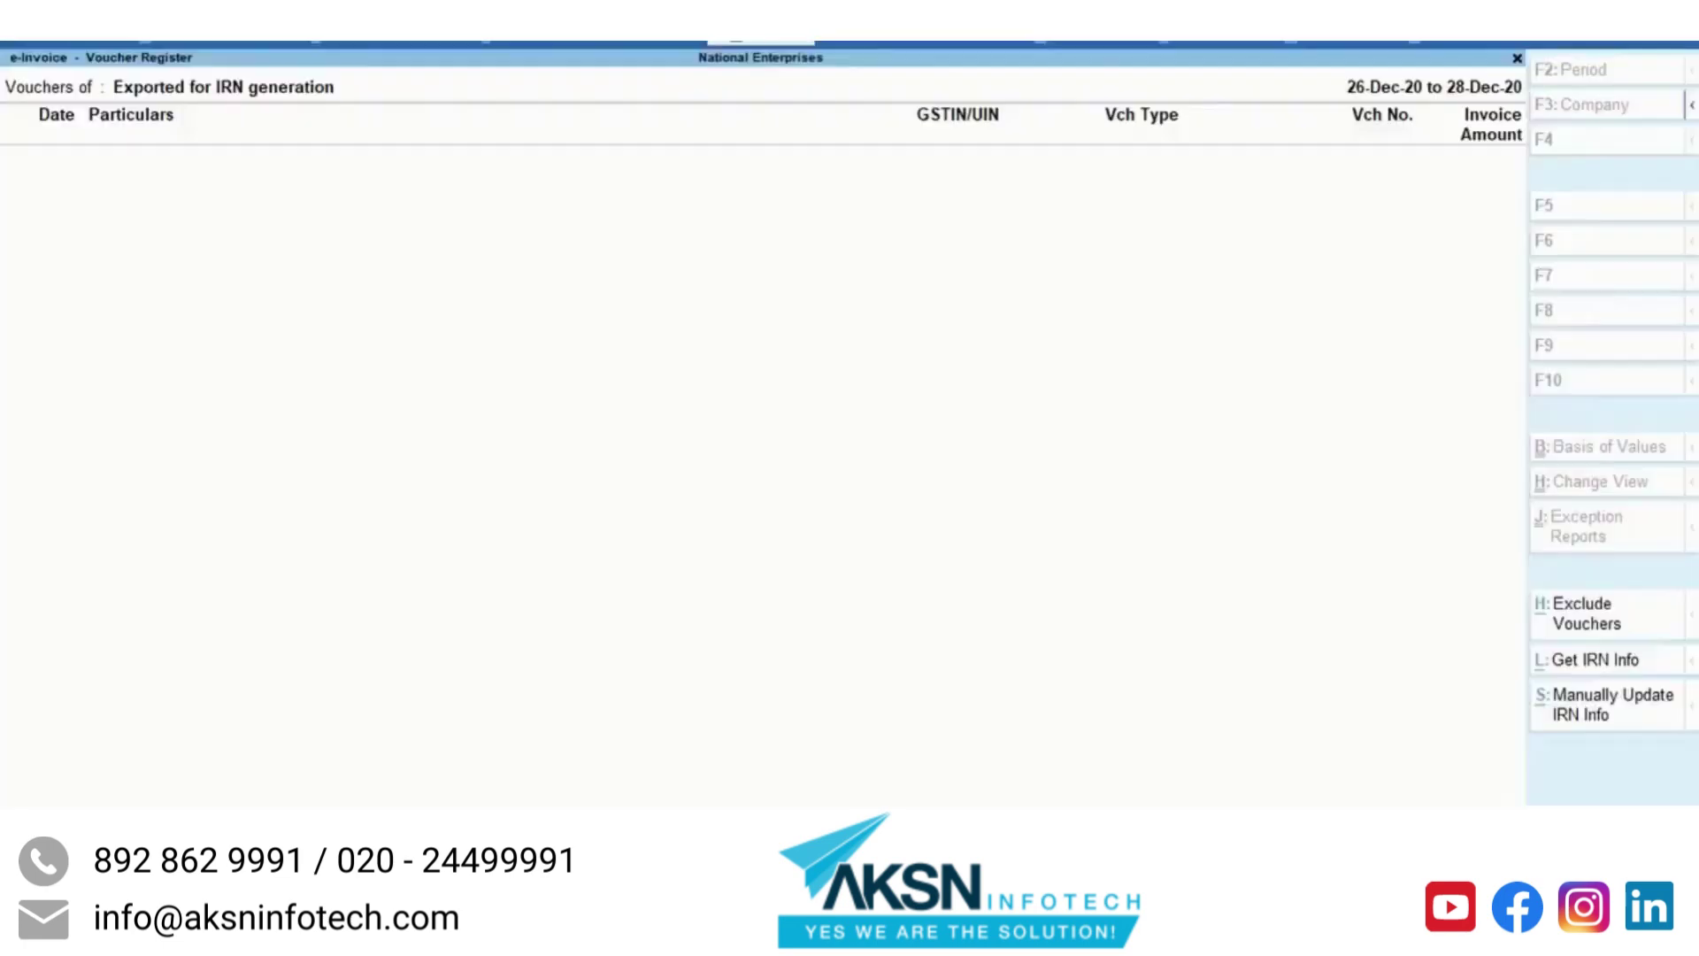
key(Escape)
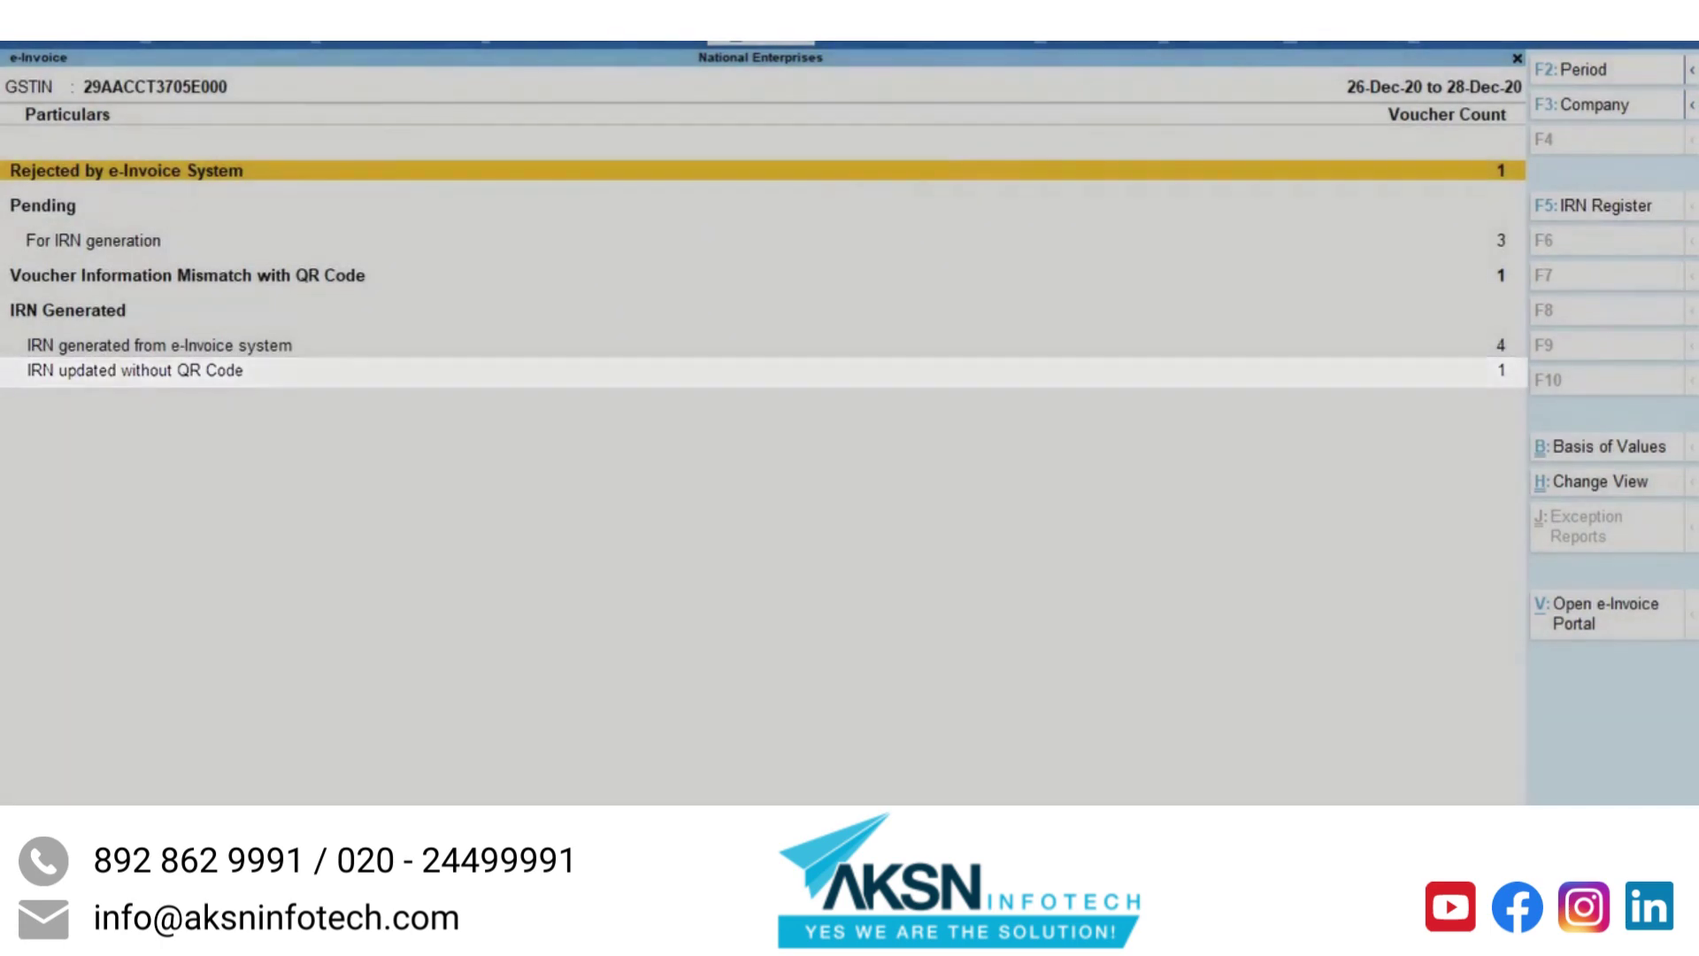
Step: Preview the Ganeshji Industries invoice under IRN updated without QR Code, confirming no QR code
key(Down)
key(Down)
key(Down)
key(Down)
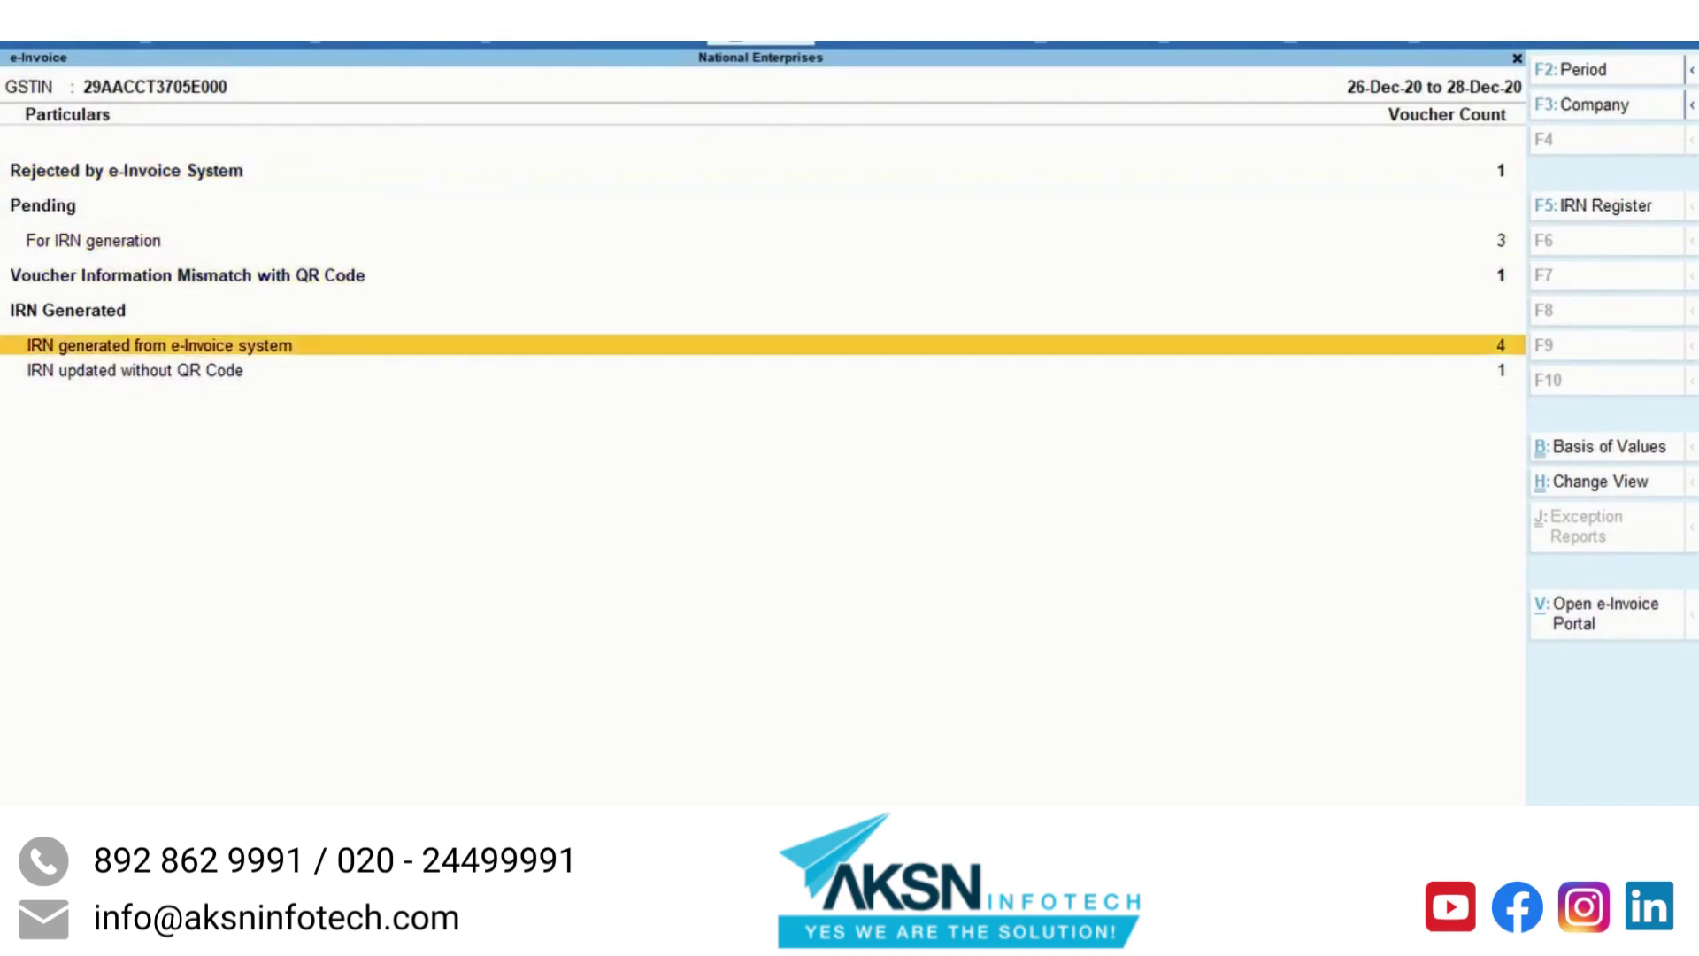
key(Return)
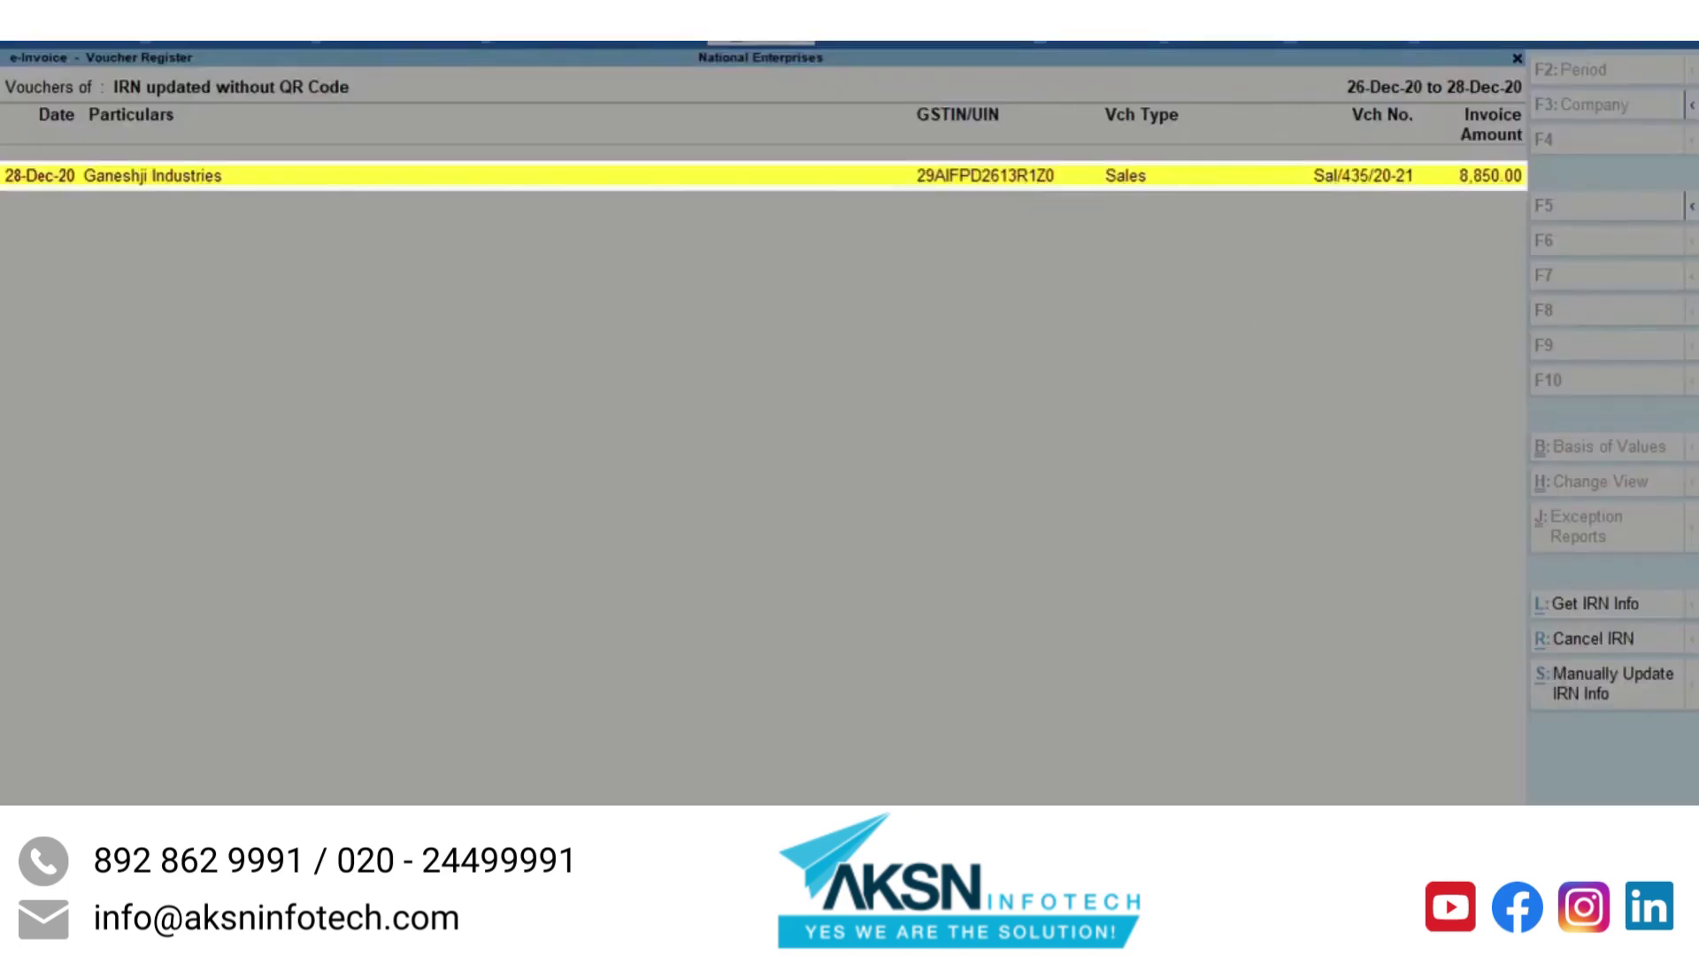
key(Return)
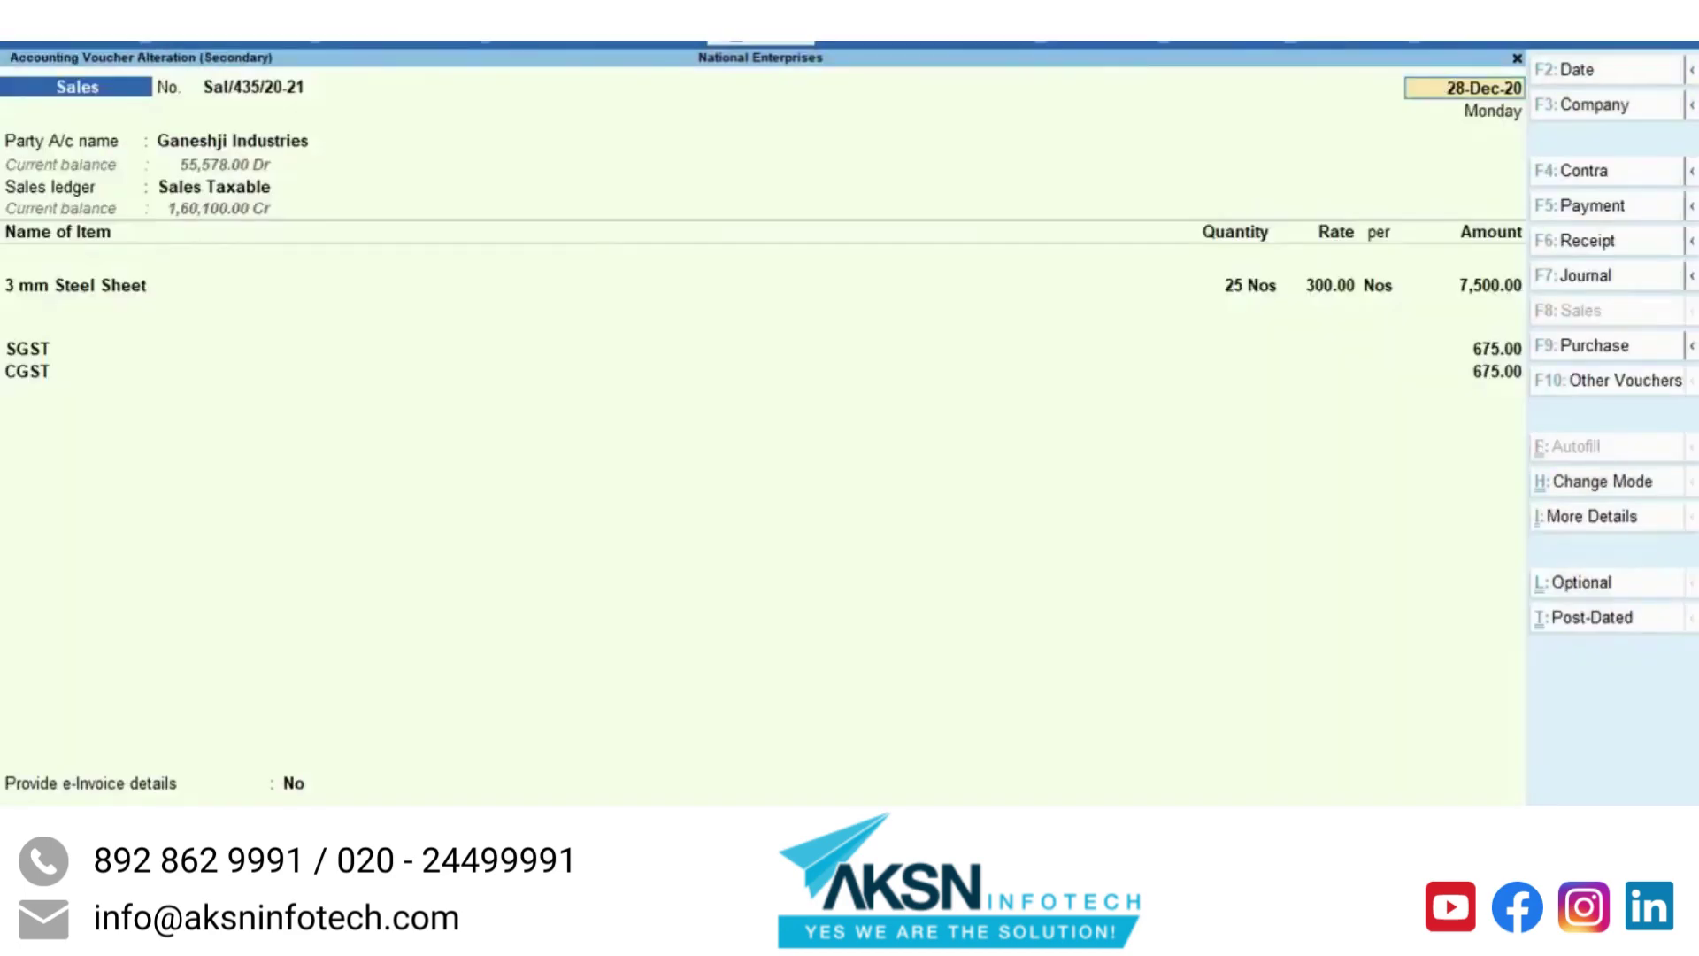
key(alt+p)
key(i)
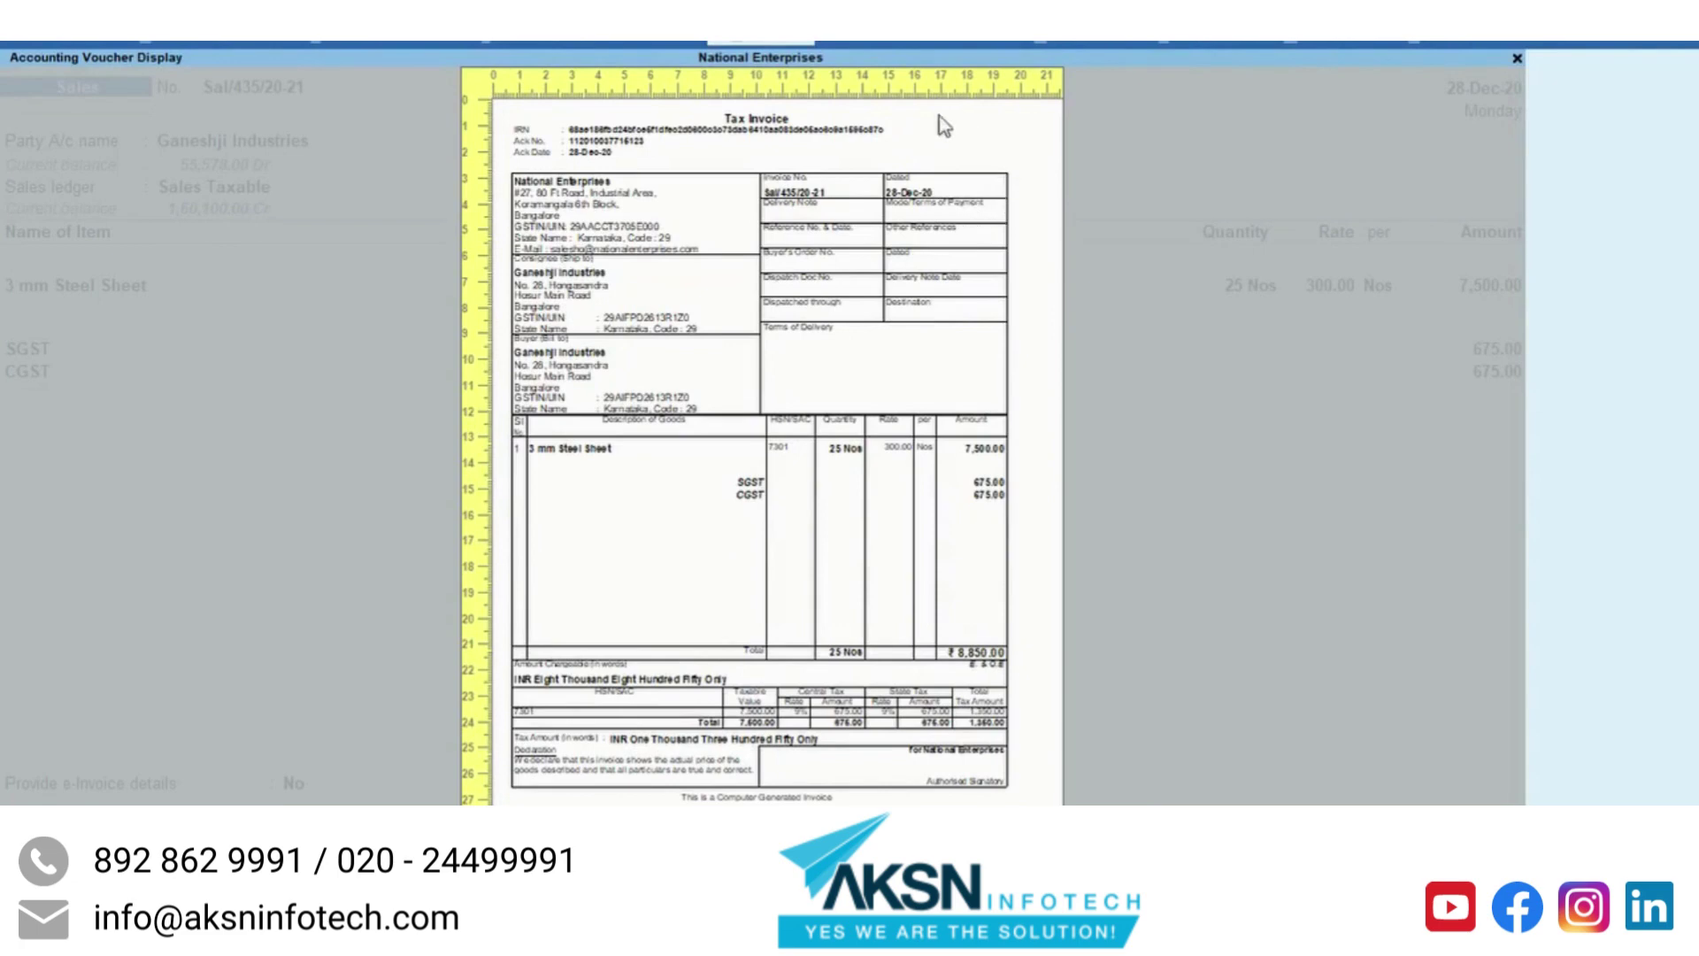
key(Escape)
key(Escape)
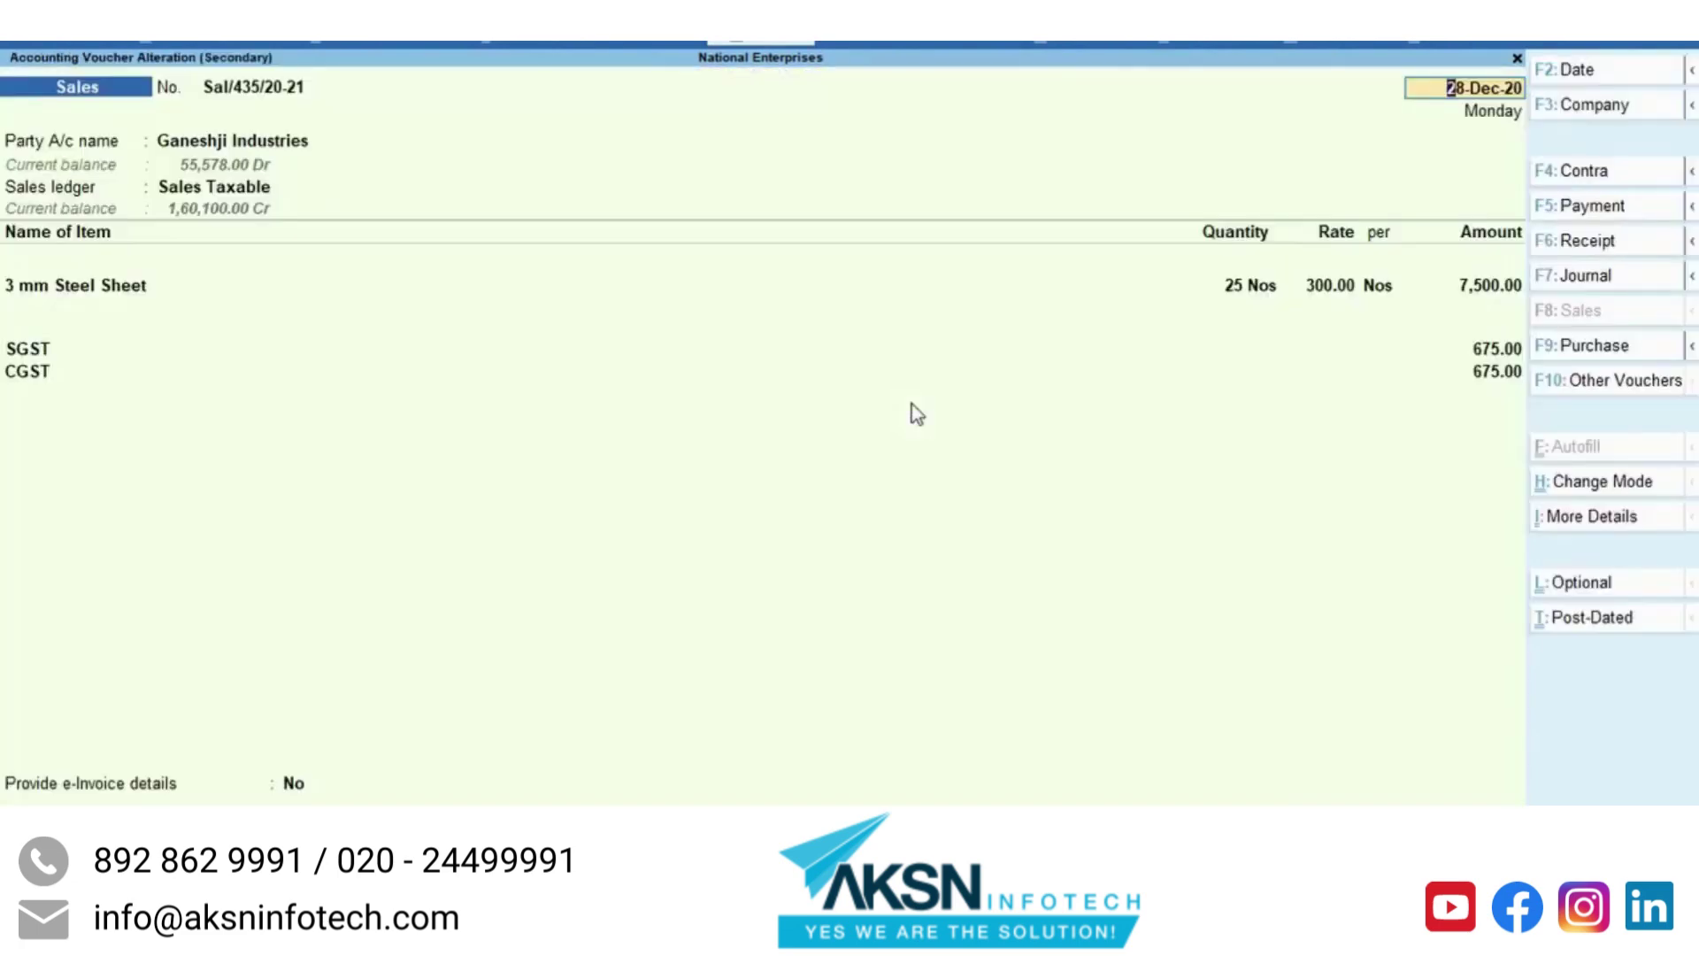
key(Escape)
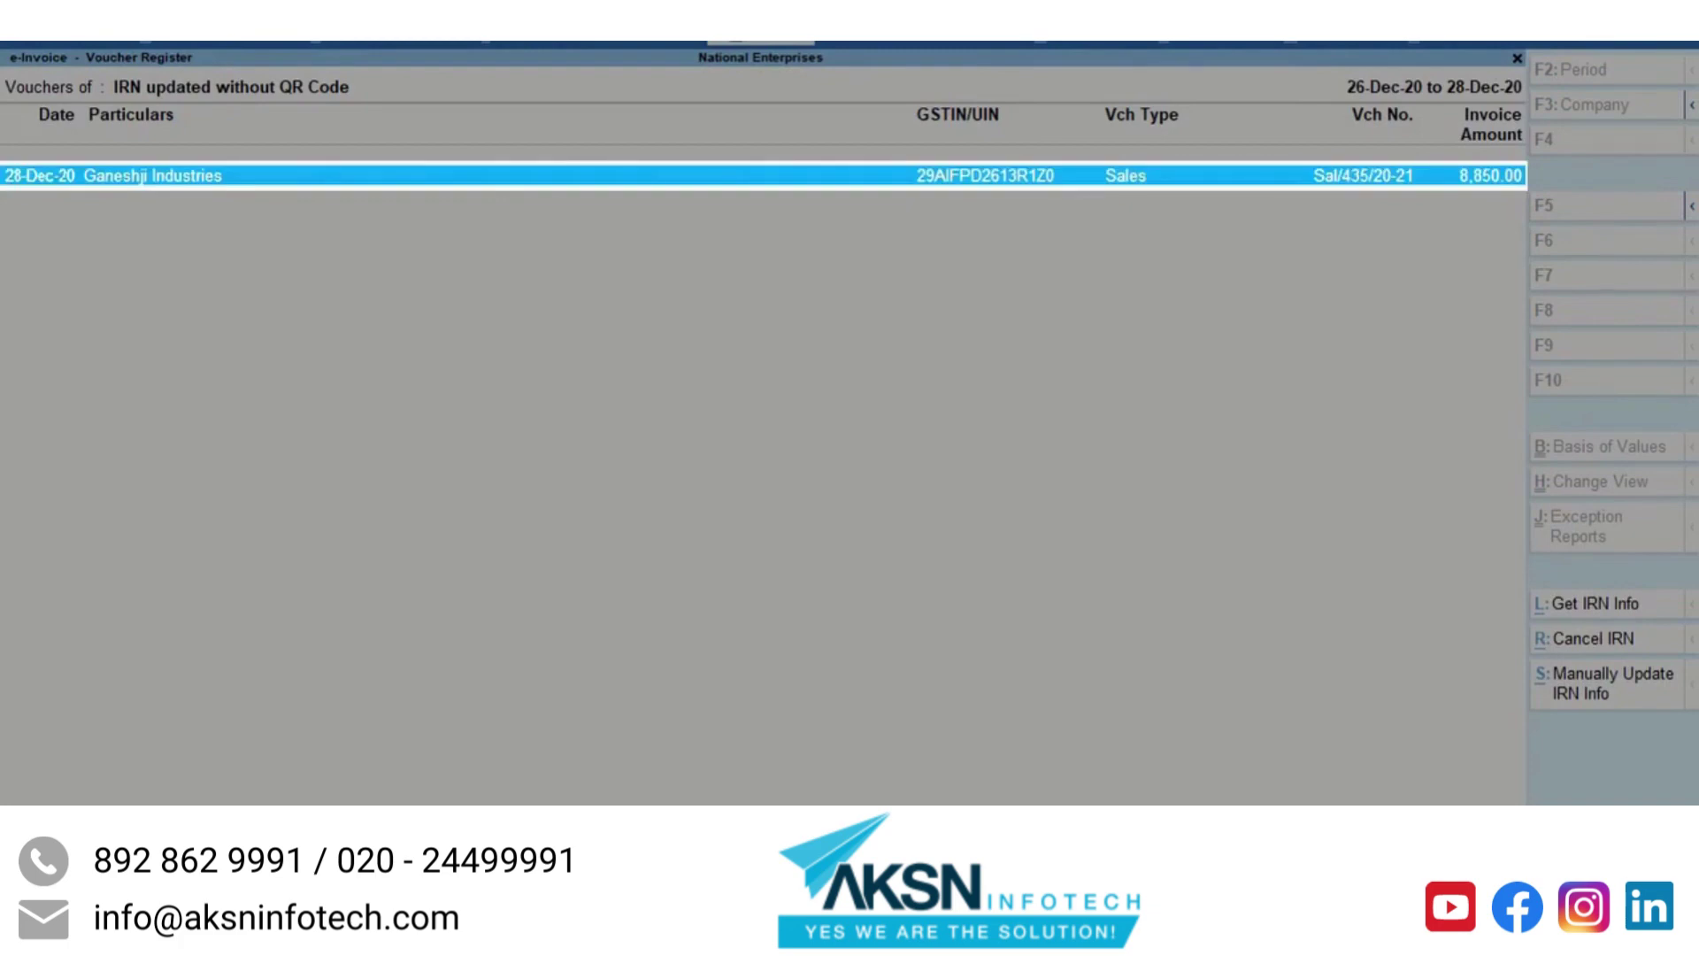
Step: Get IRN Info for the Ganeshji Industries voucher Sal/435/20-21
click(1577, 605)
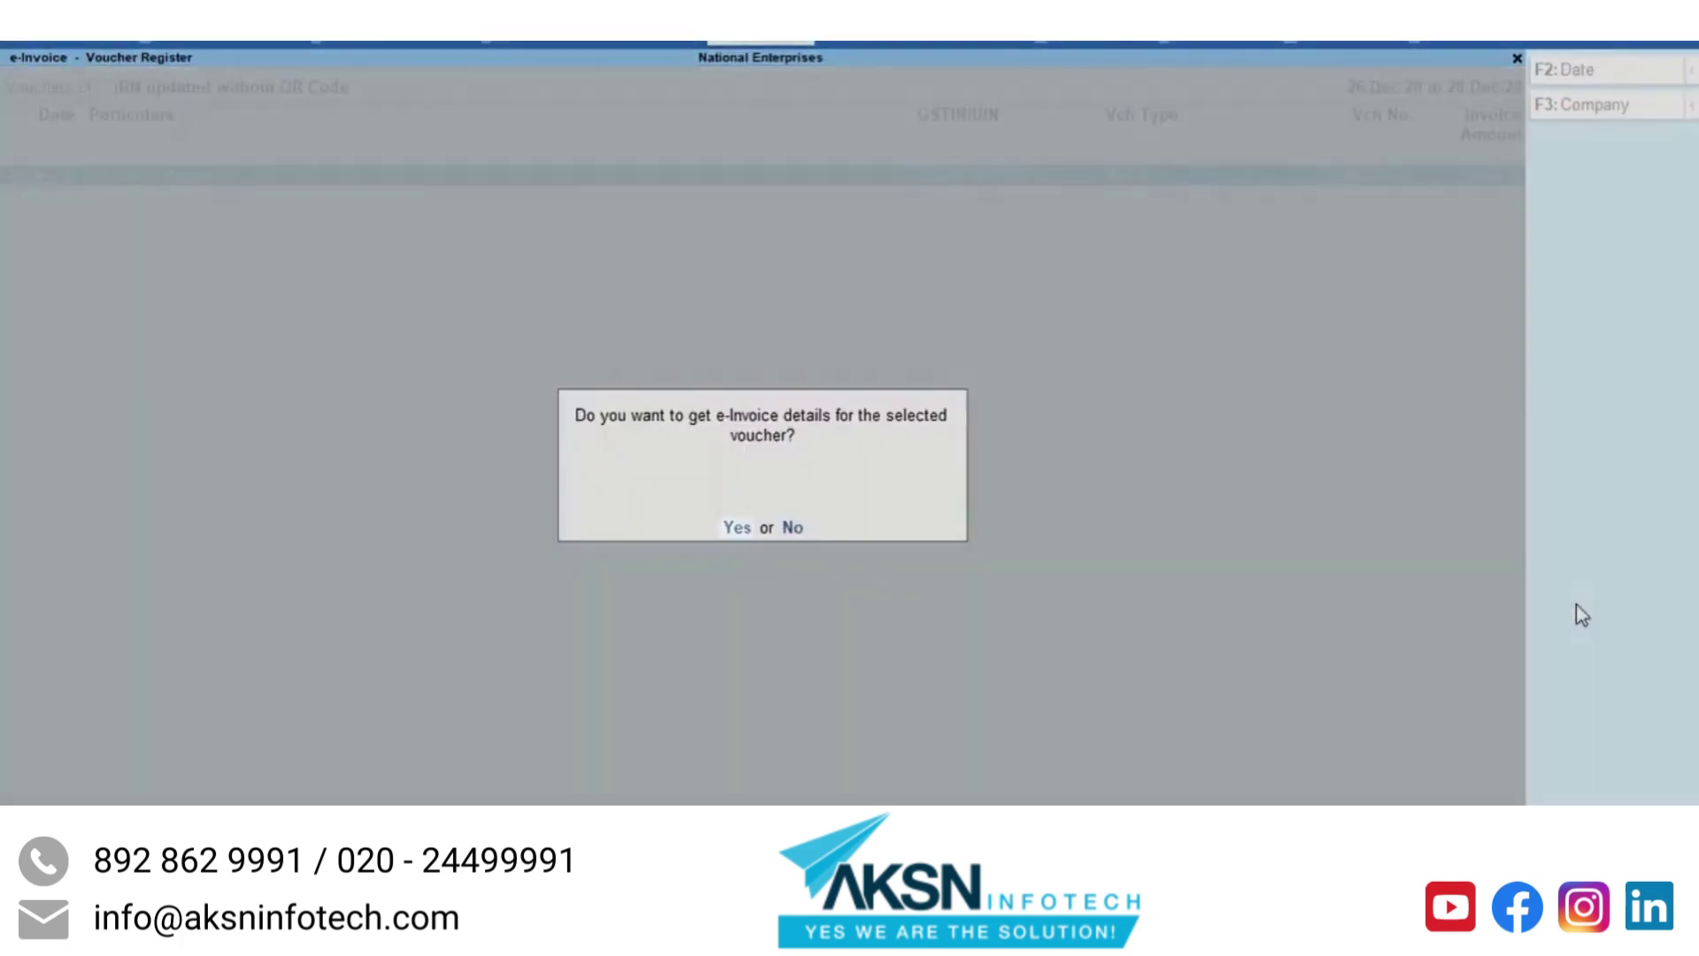
click(736, 527)
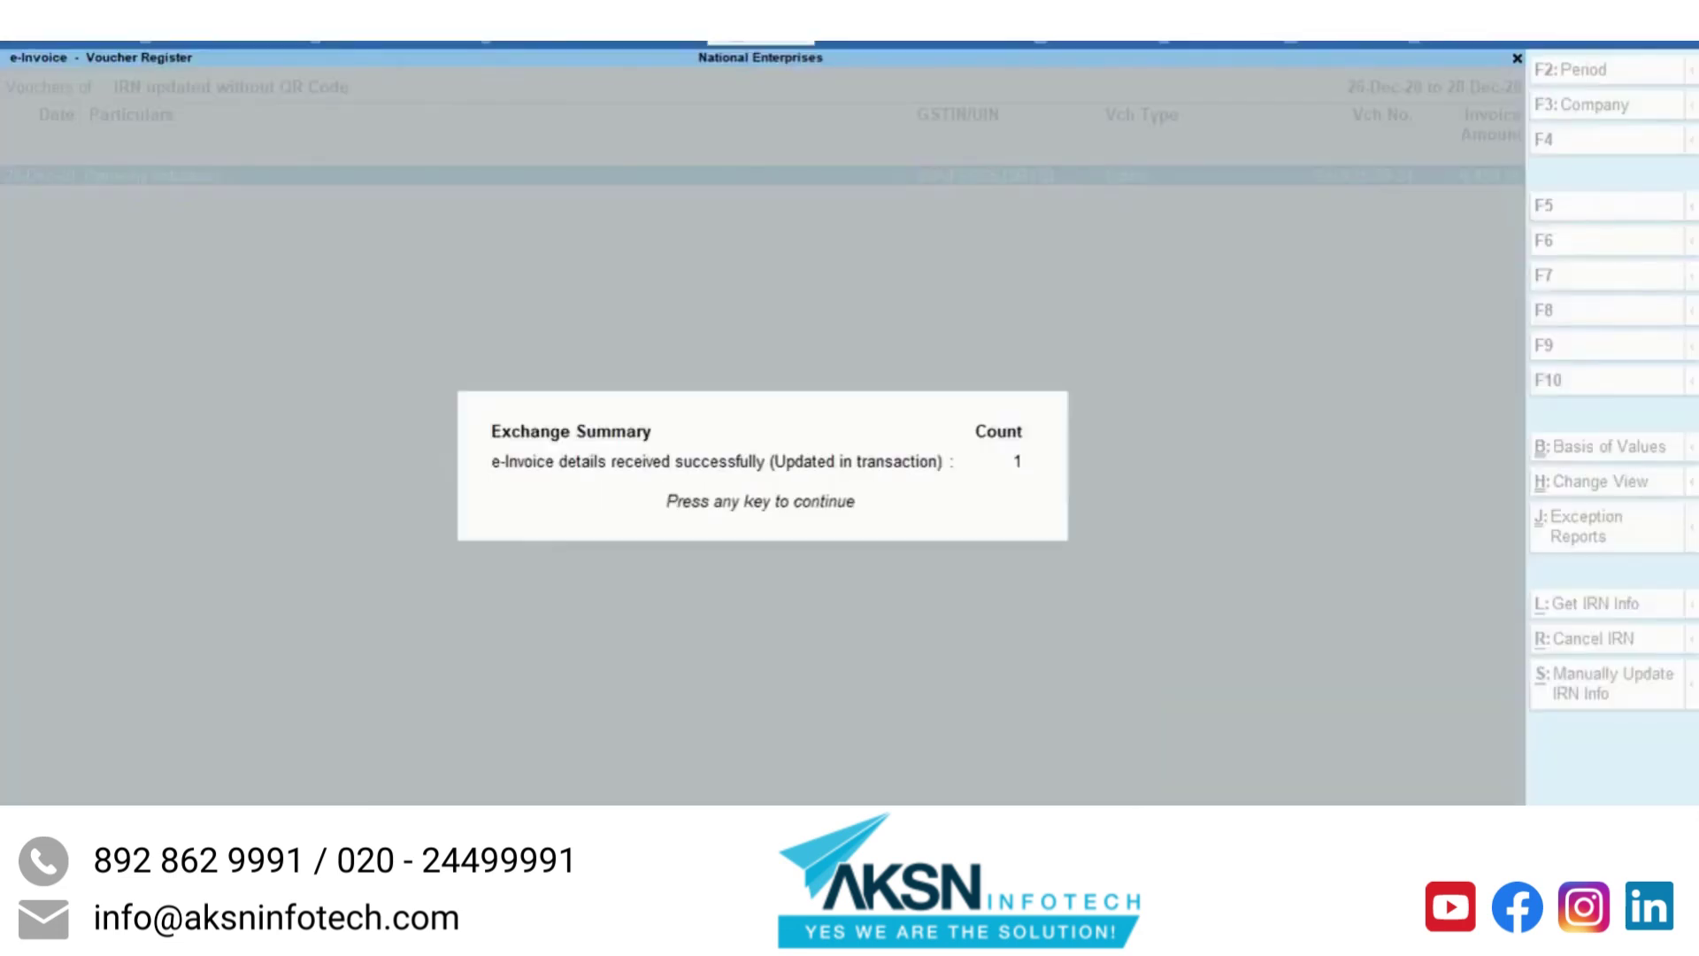
key(Return)
key(Escape)
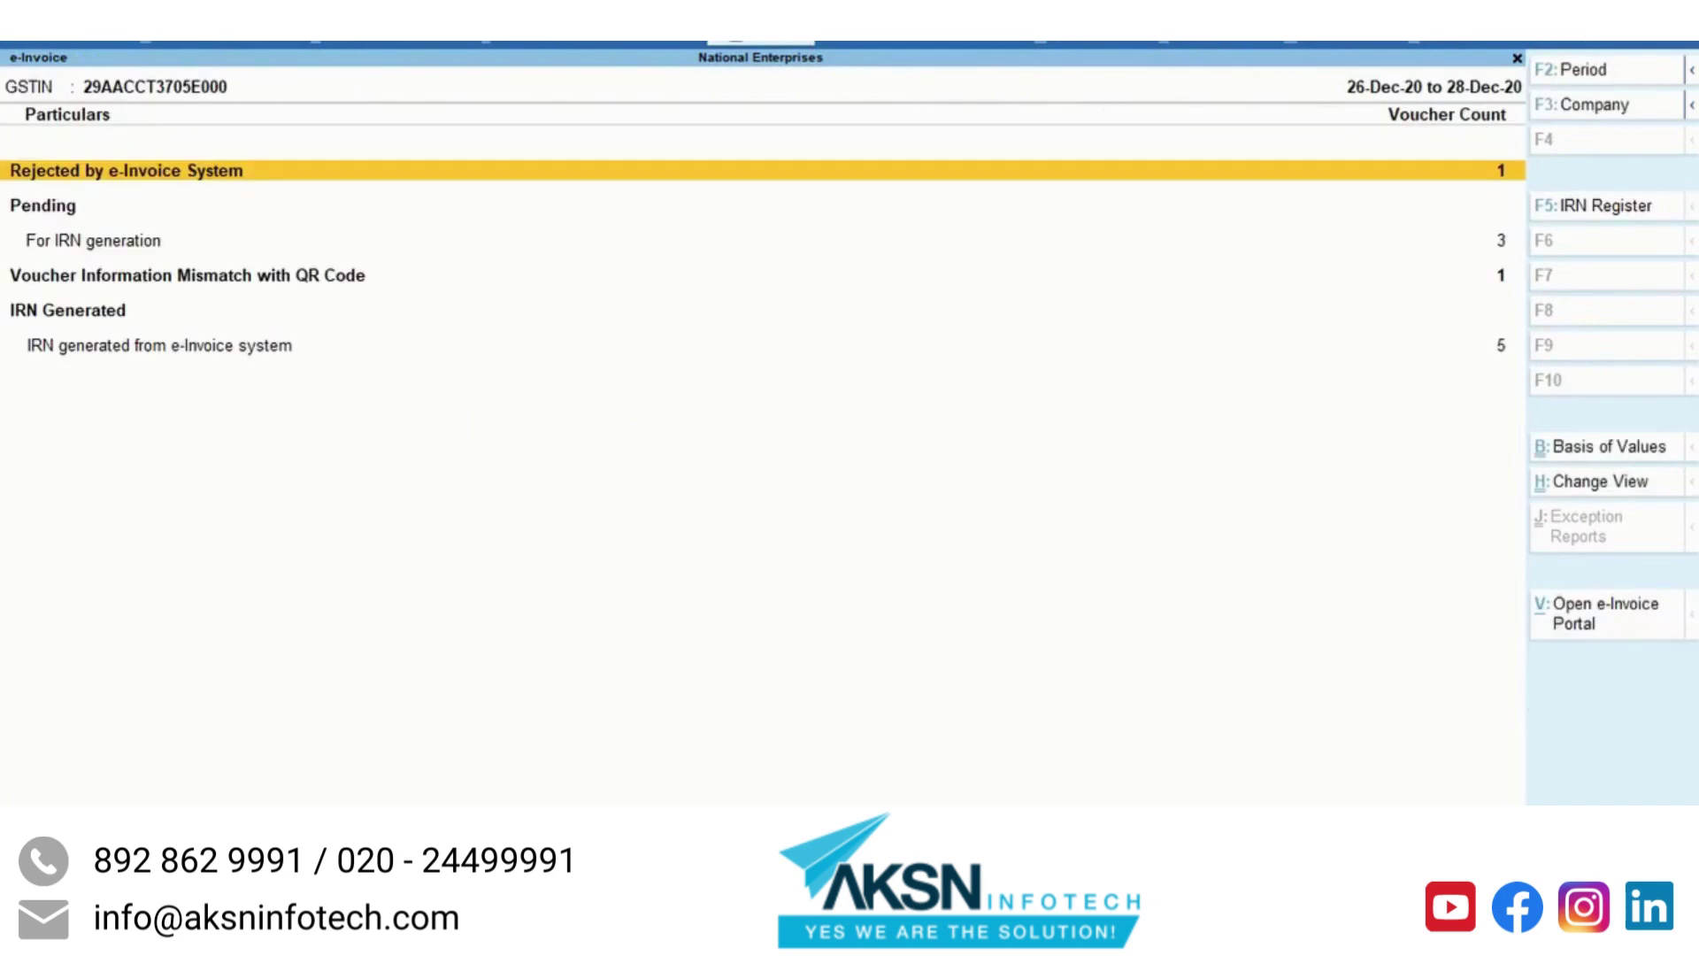
Step: Open the 28-Dec Ganeshji Industries voucher from the IRN generated list for printing
key(Down)
key(Down)
key(Down)
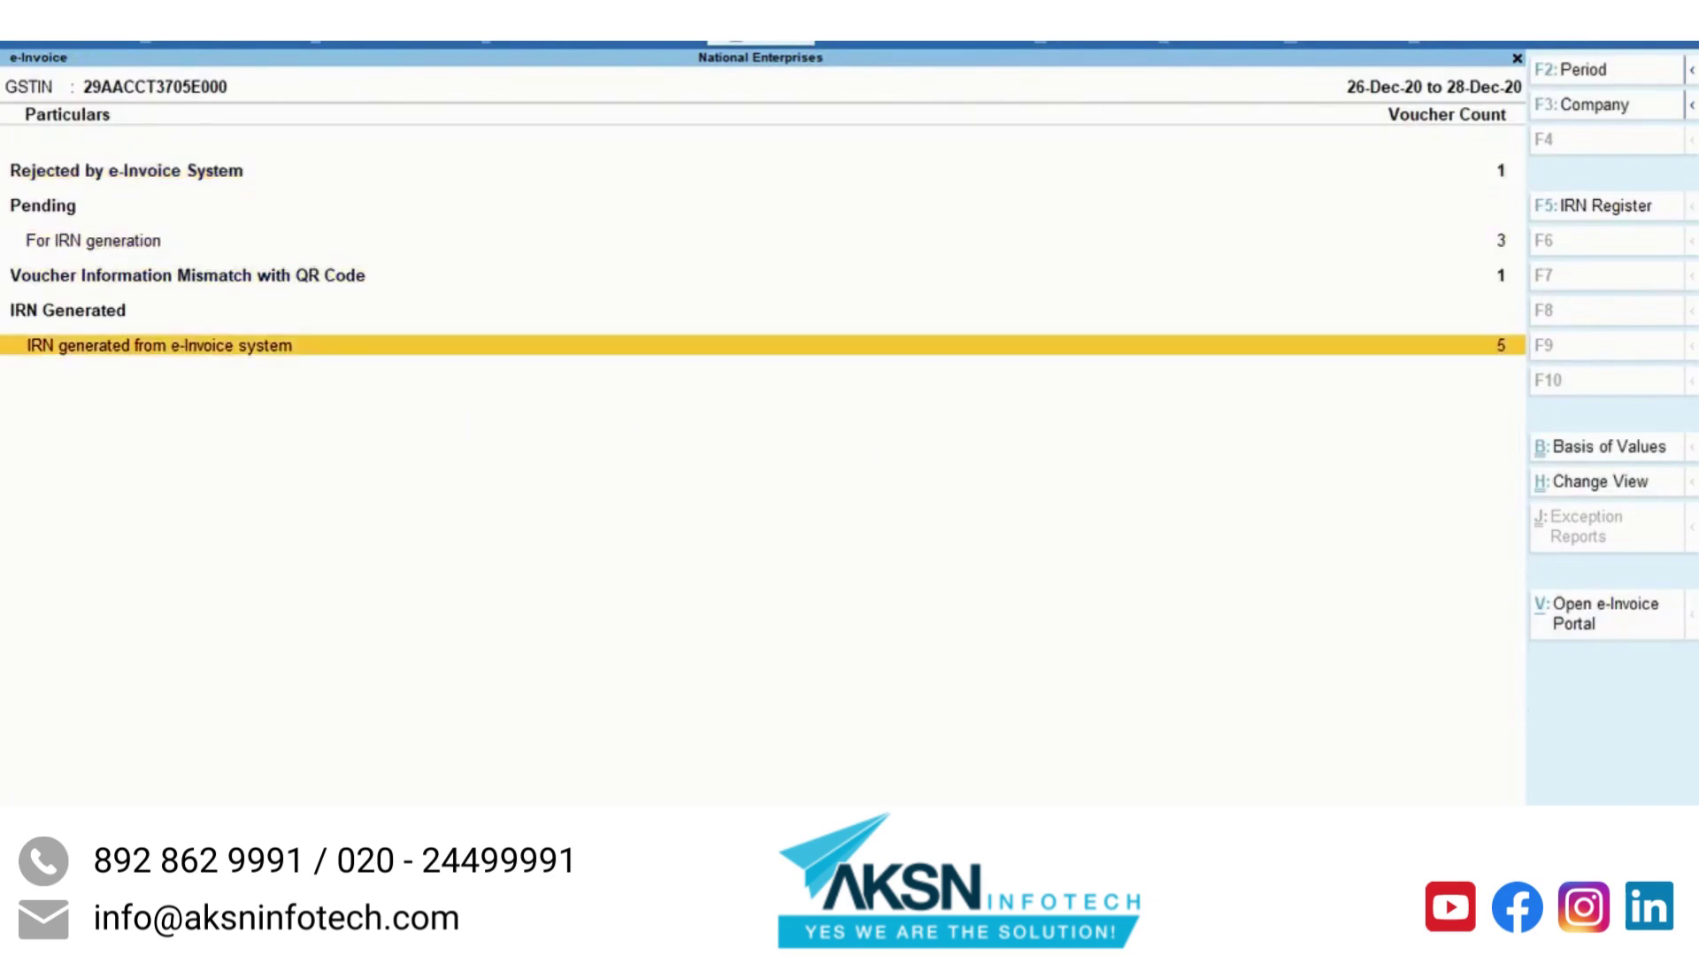
key(Return)
key(Down)
key(Down)
key(Down)
key(Down)
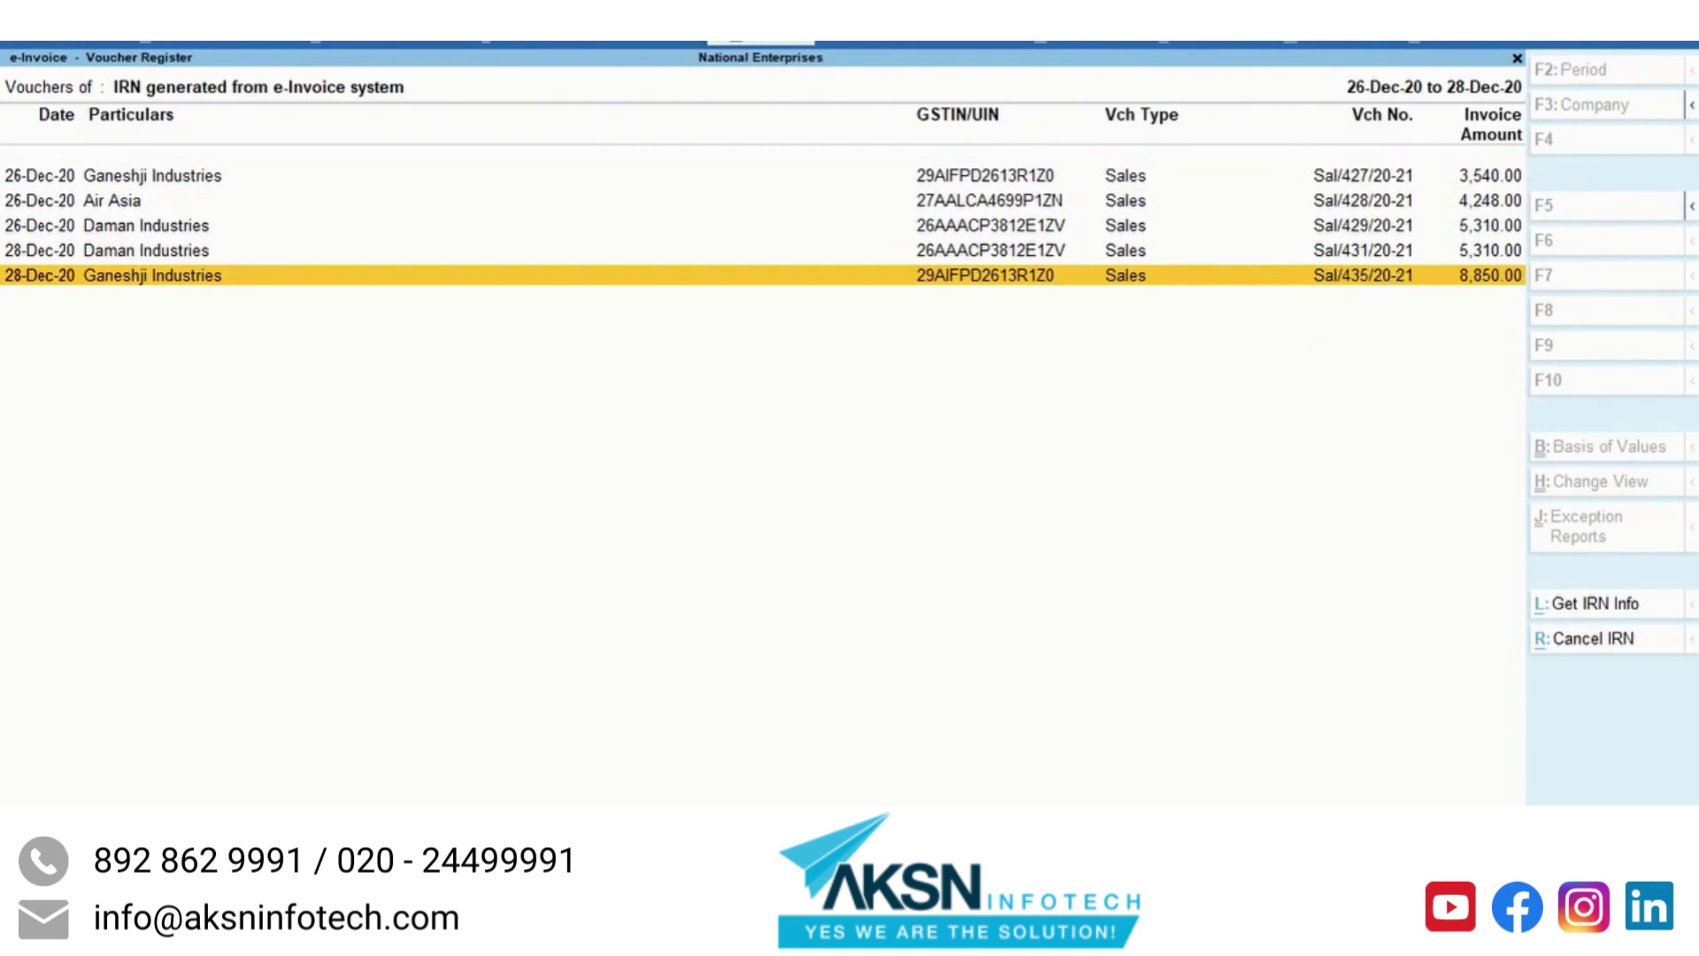
key(Return)
key(alt+p)
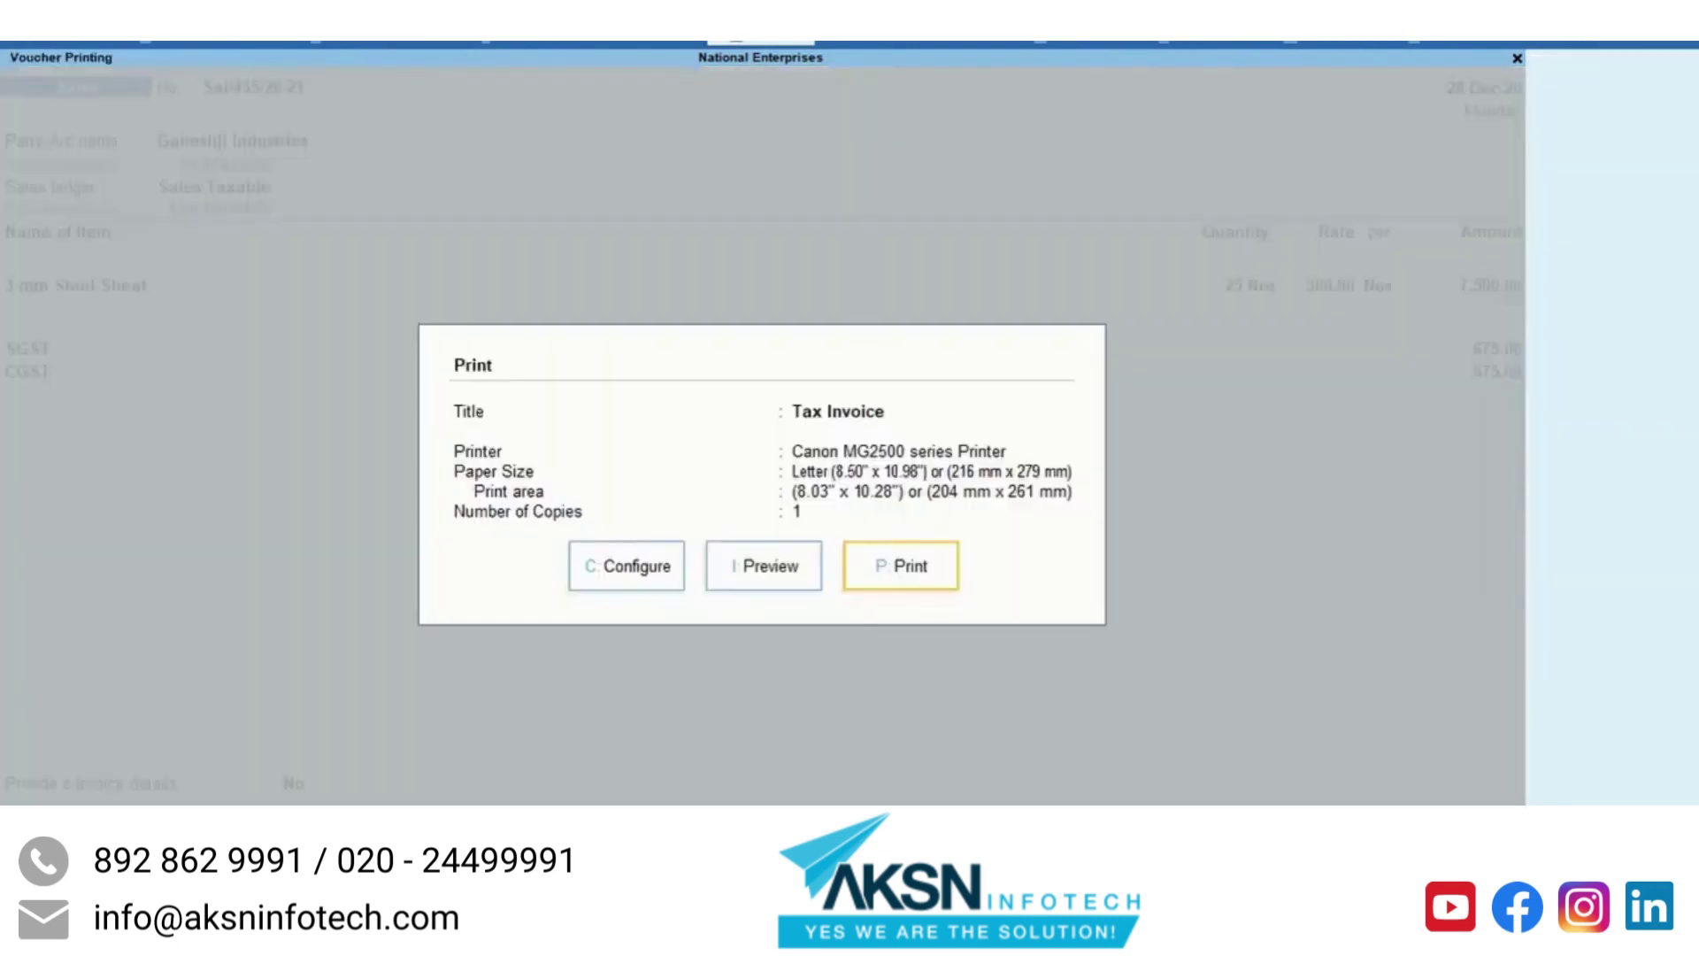
Step: Preview the Ganeshji Industries invoice showing its QR code, then back out to the e-Invoice summary
click(787, 571)
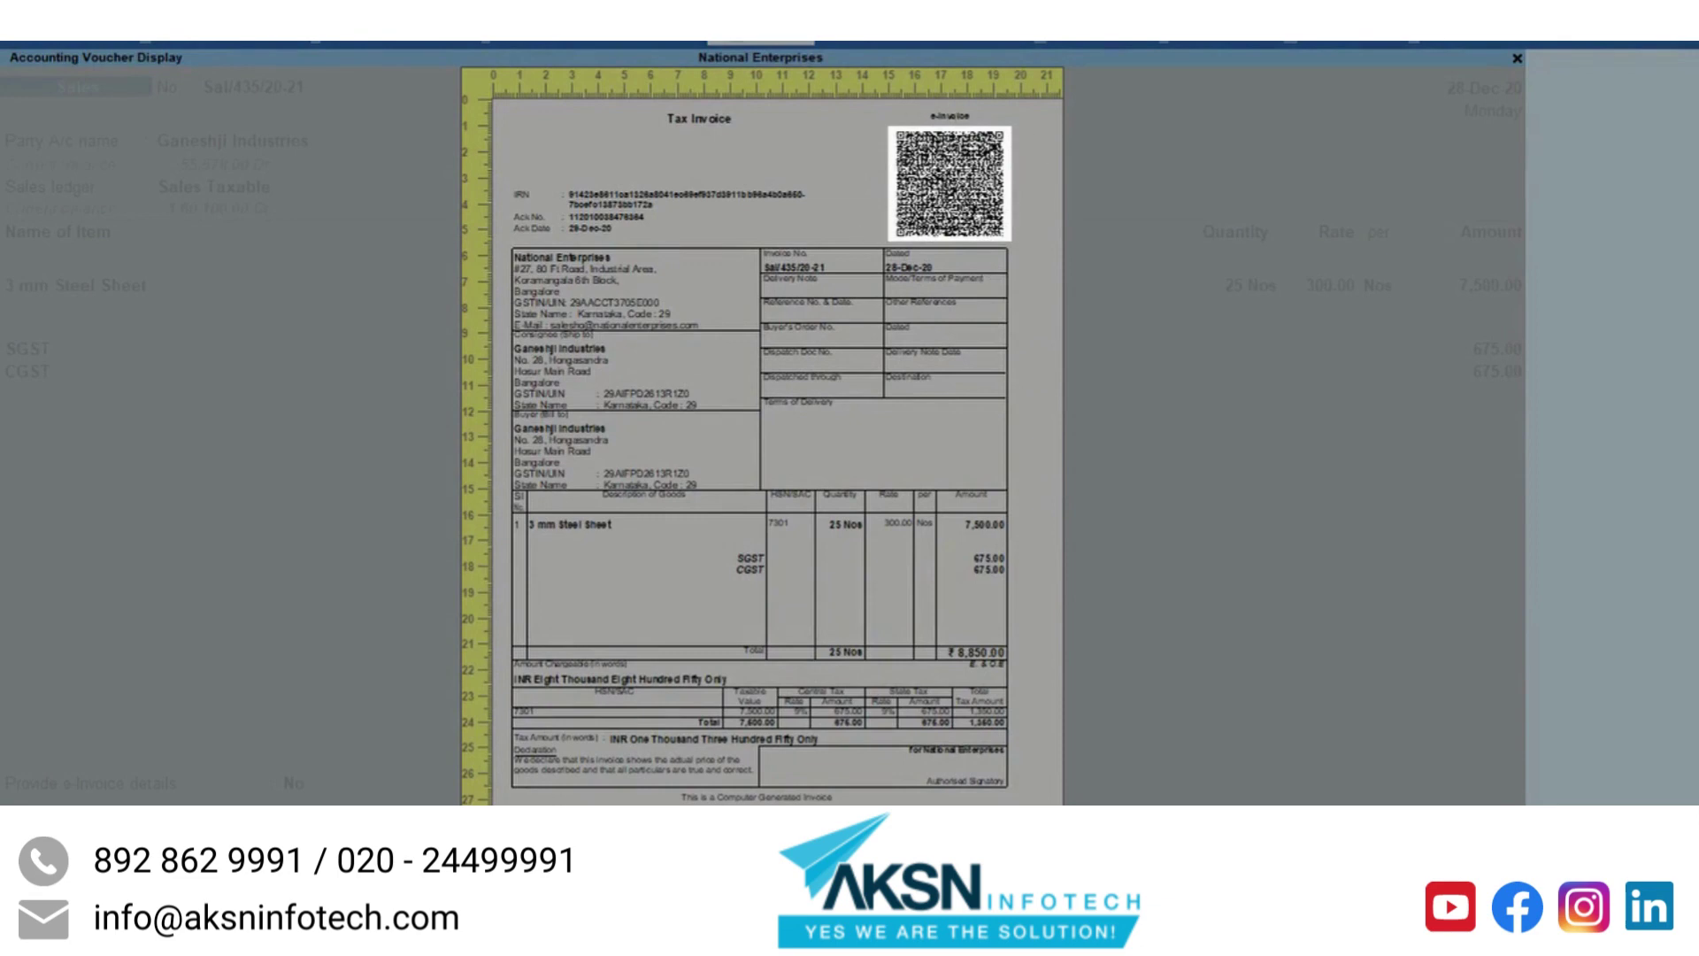
key(Escape)
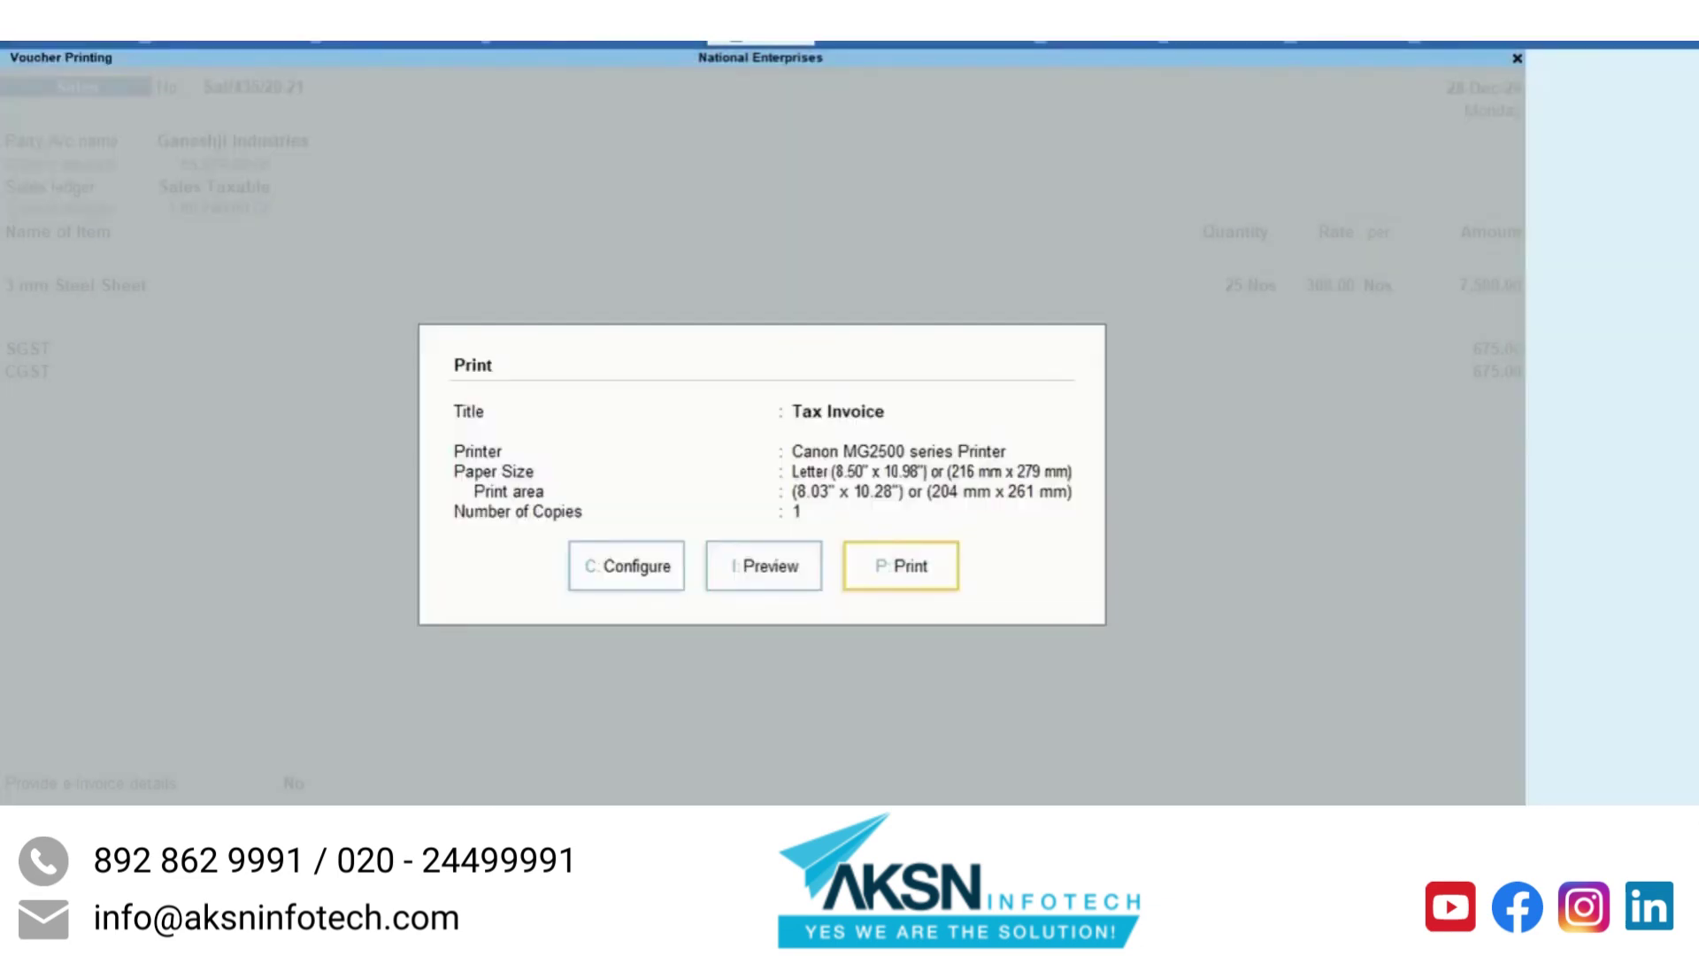
key(Escape)
key(Escape)
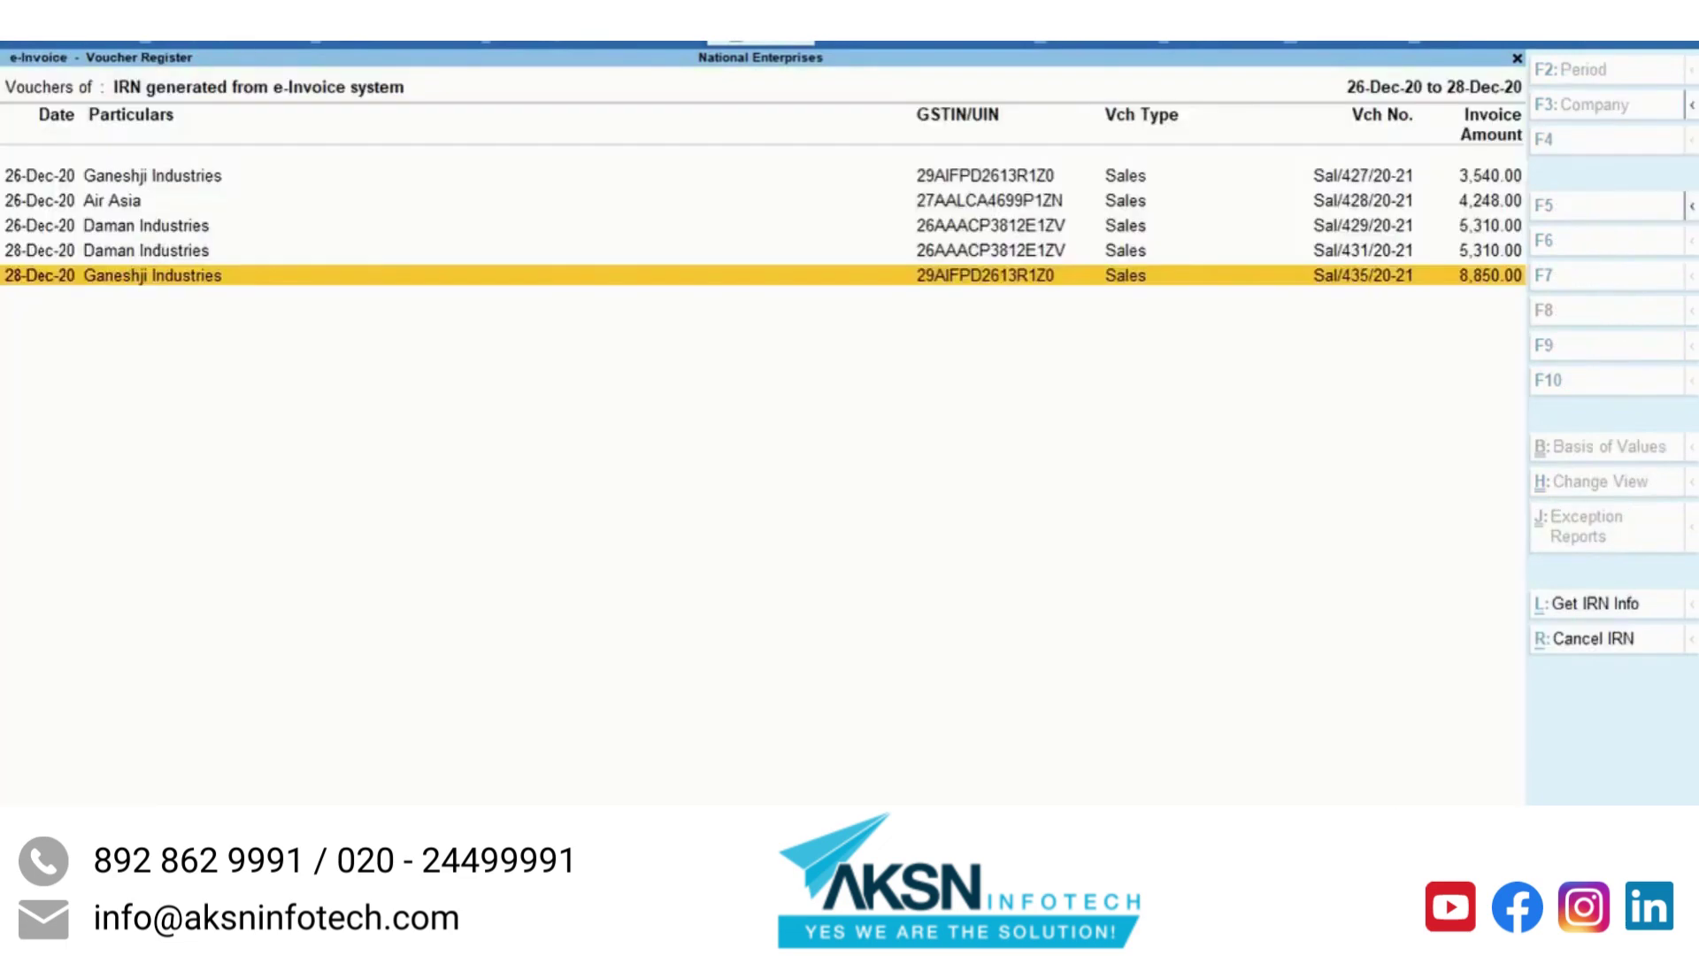
key(Escape)
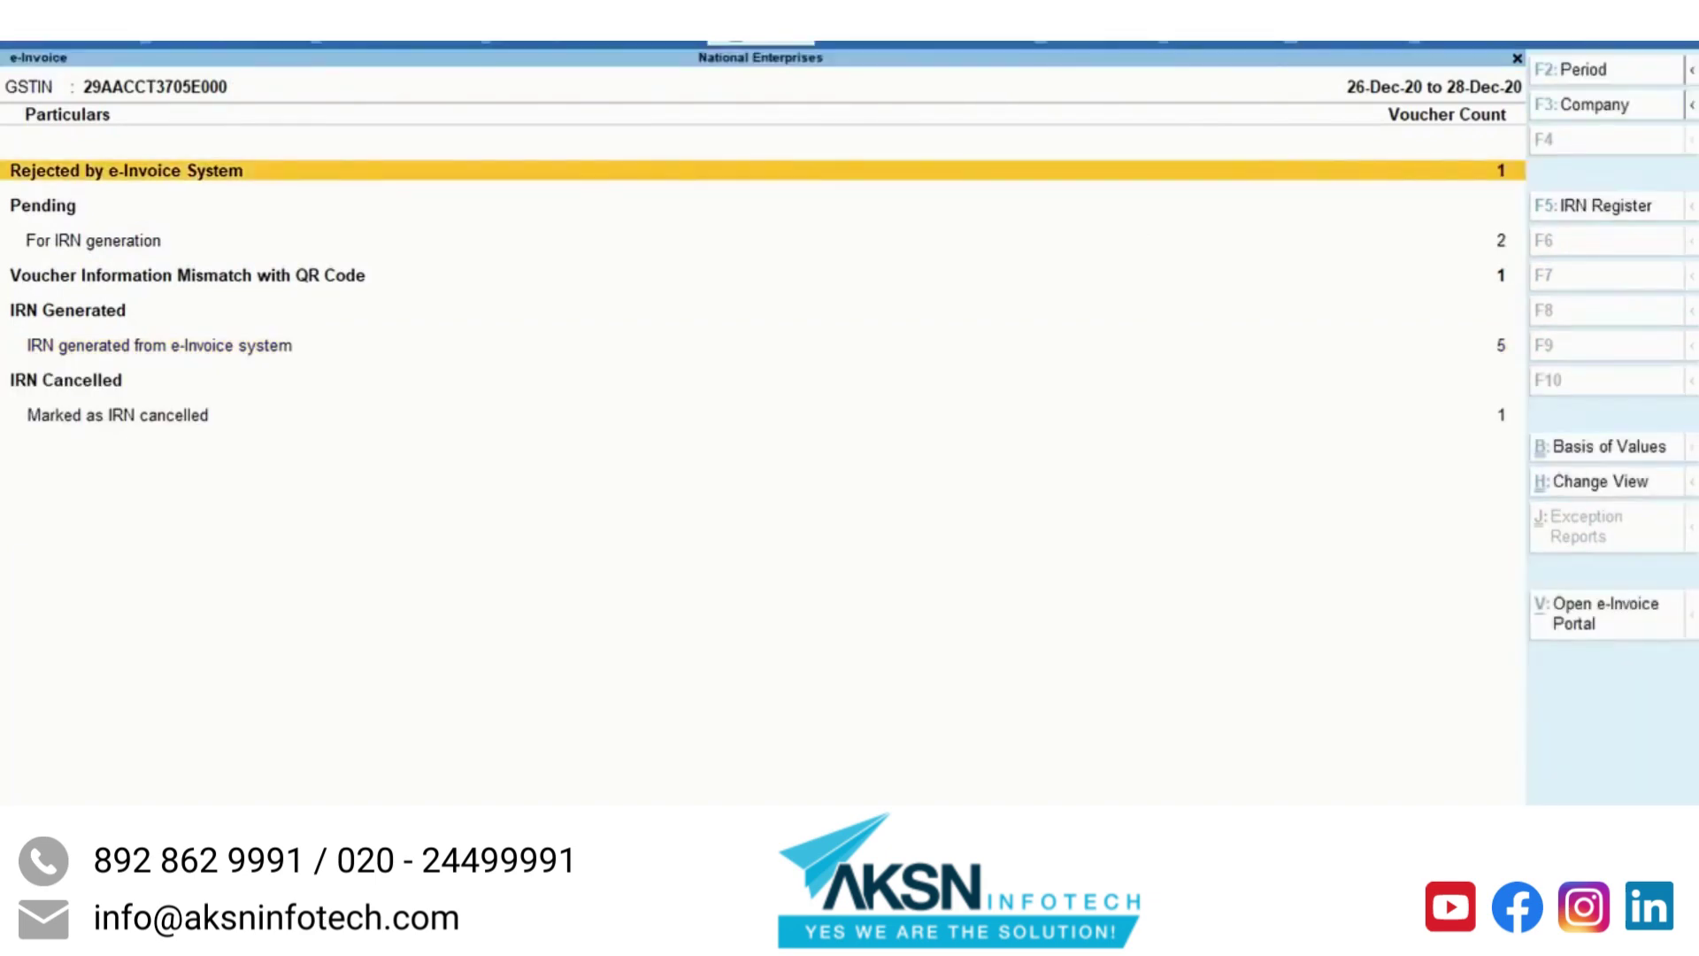
key(Down)
key(Down)
key(Down)
key(Down)
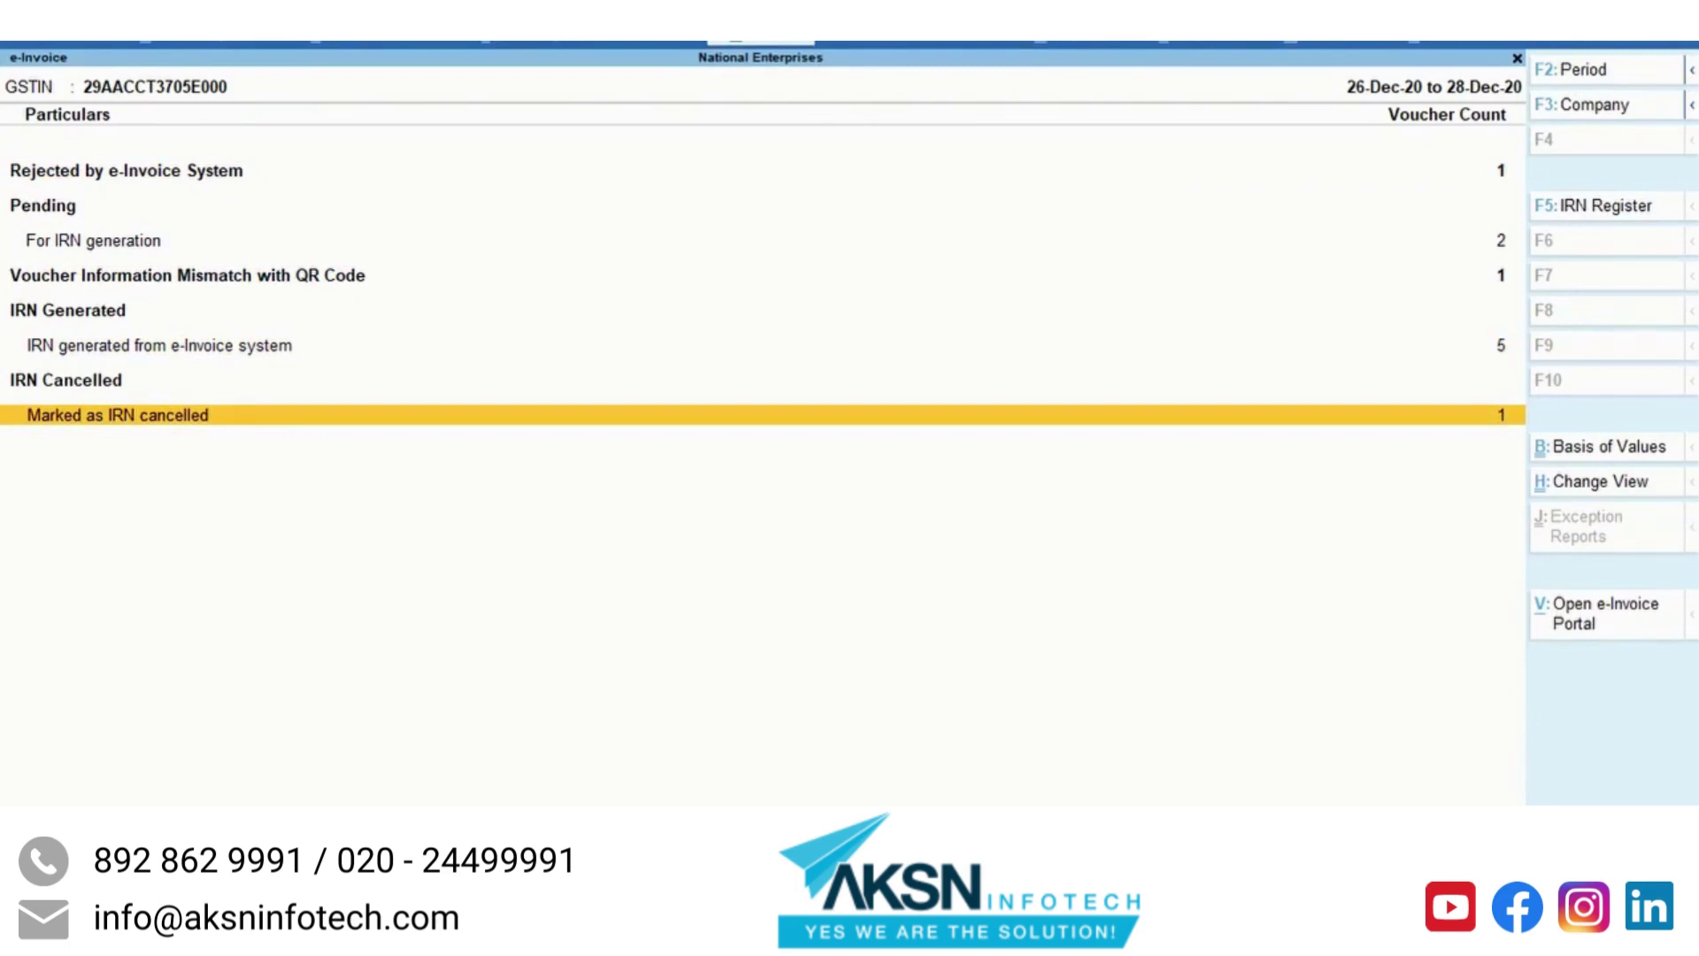
Step: Get IRN Info for the Daman Industries voucher in Marked as IRN cancelled
key(Return)
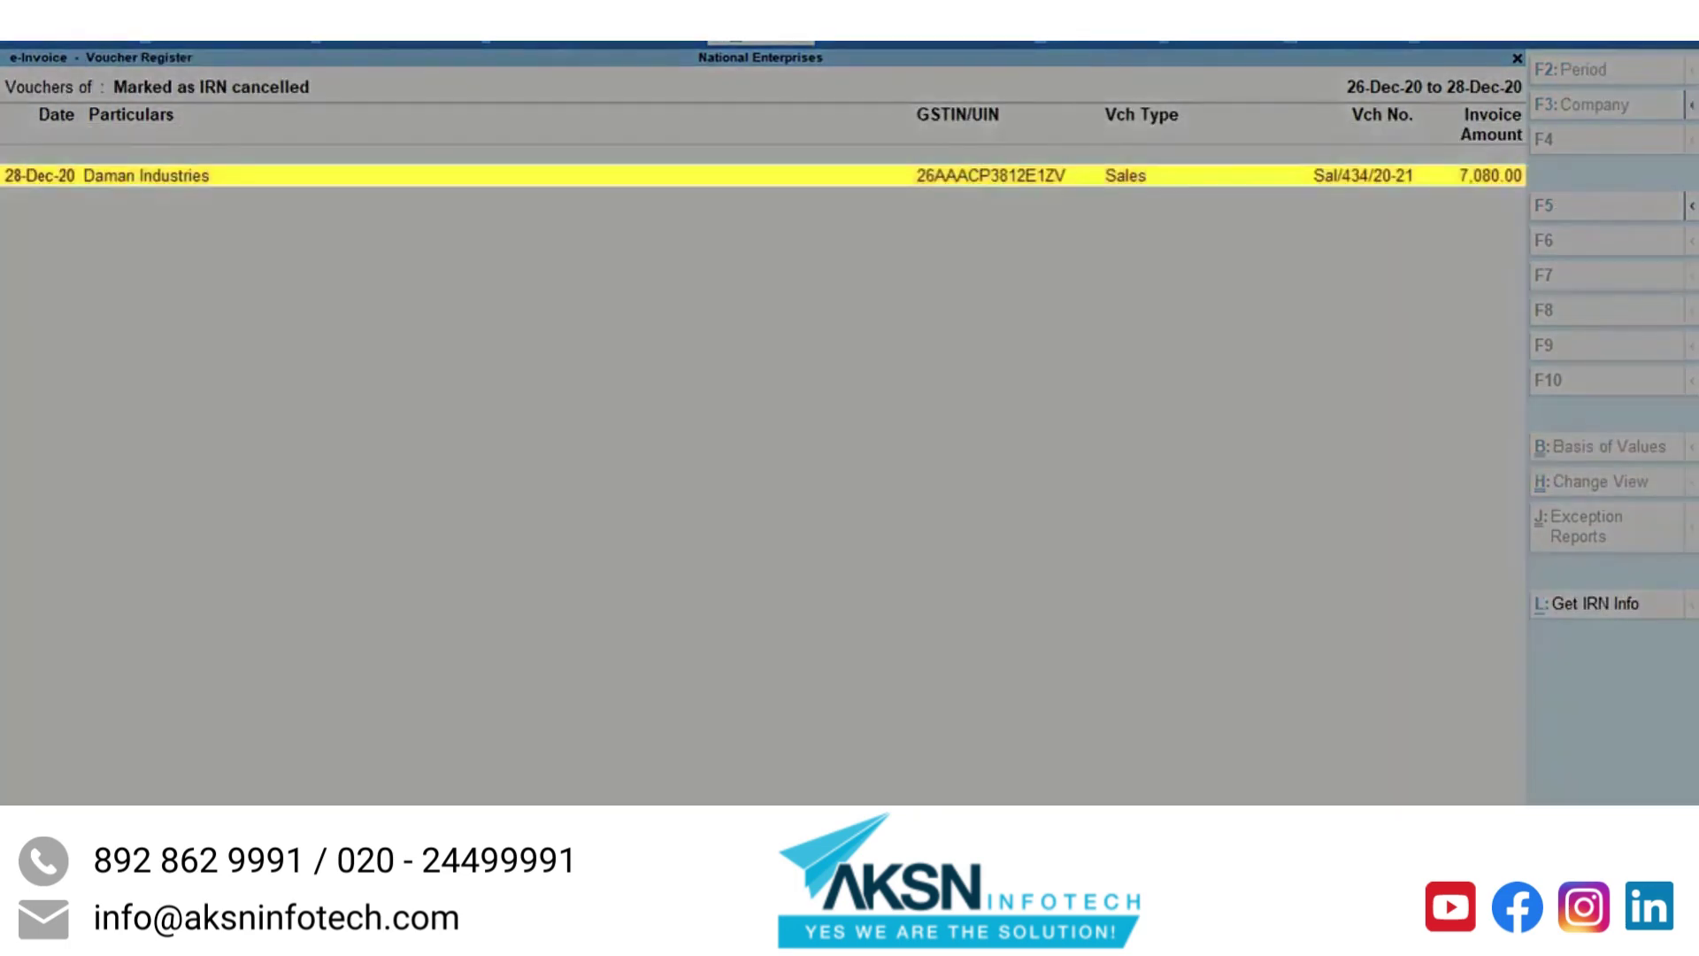
key(space)
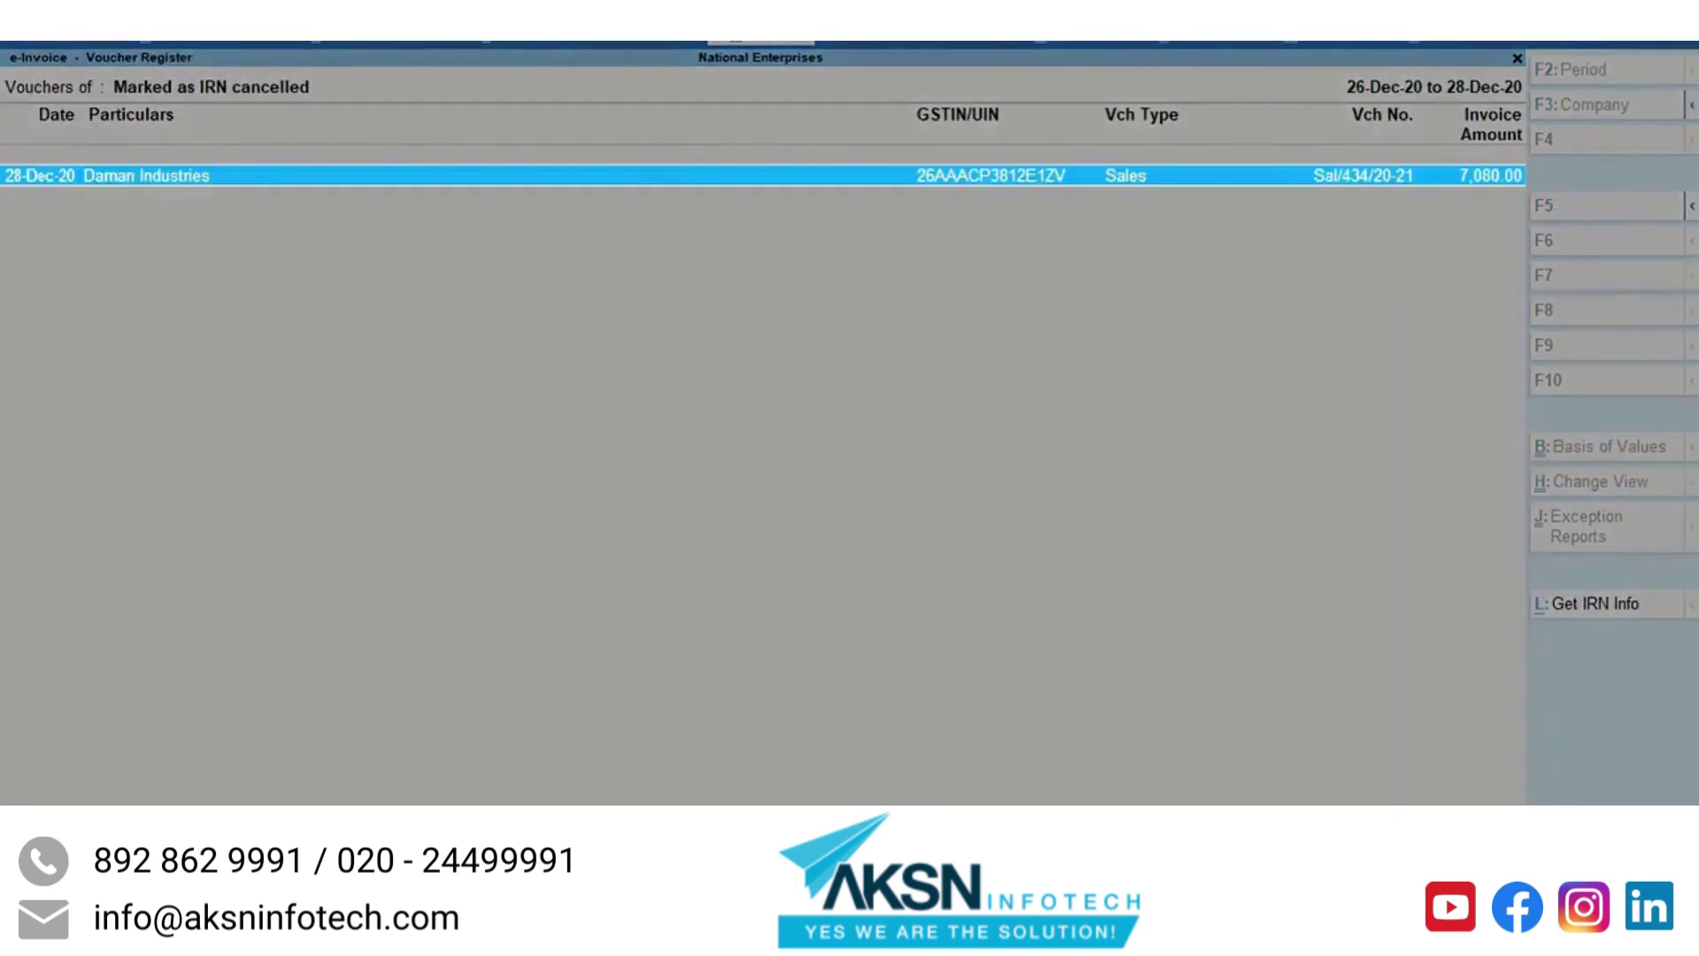
click(1597, 605)
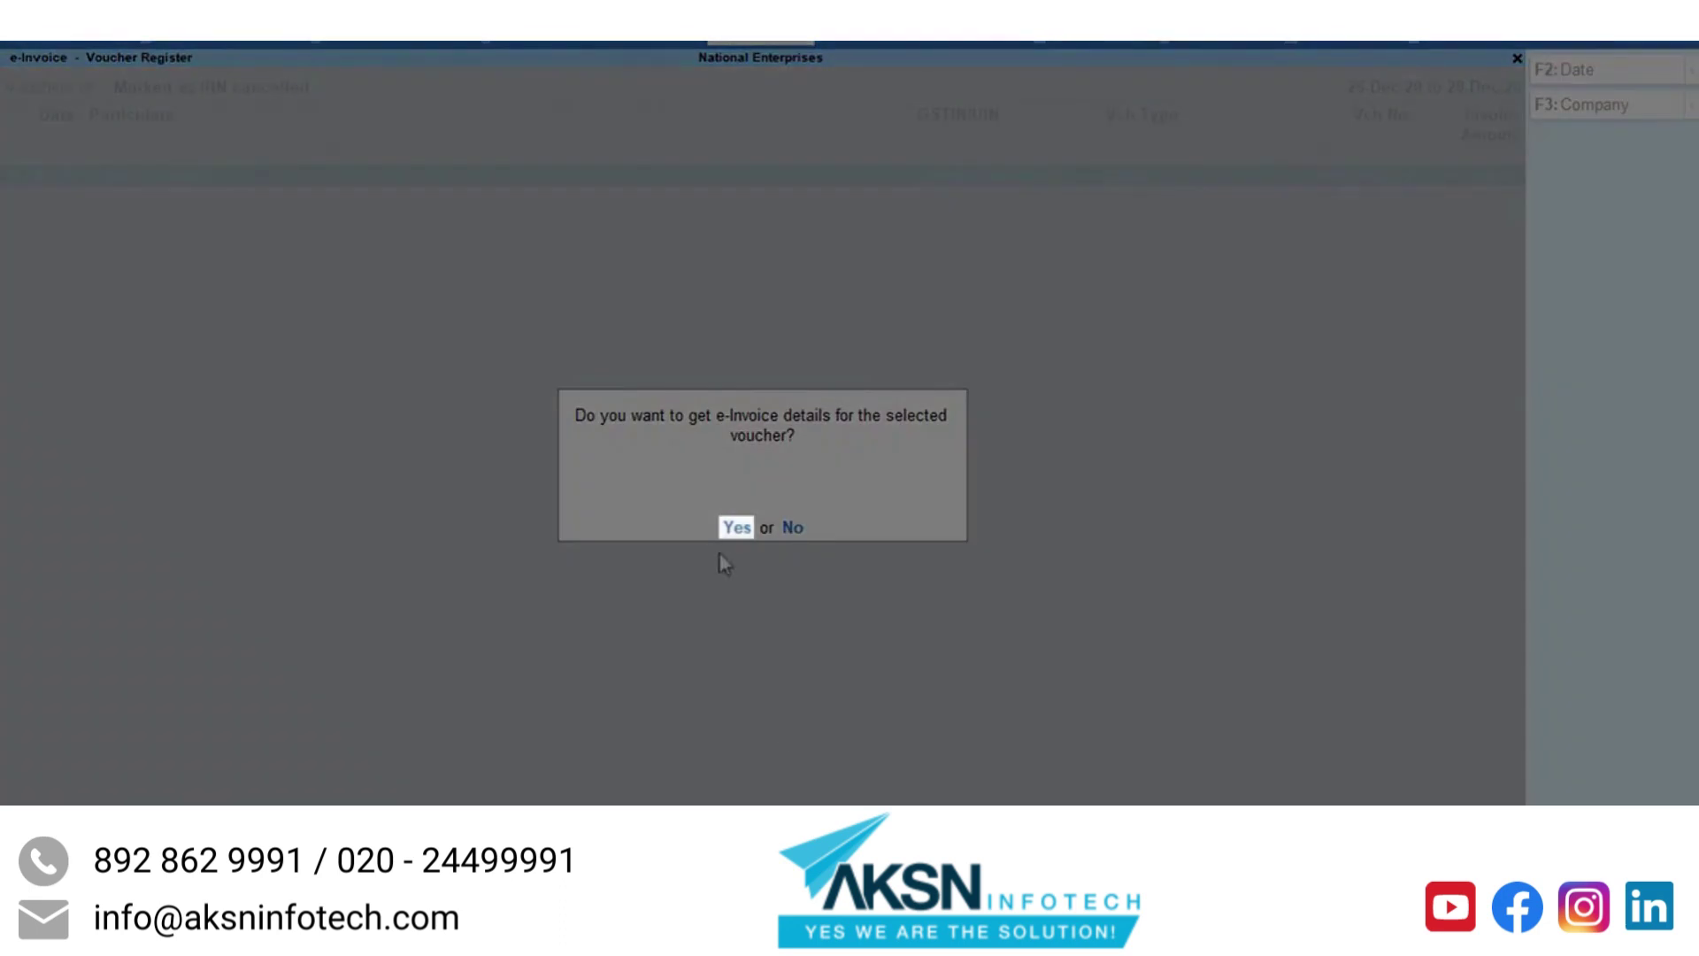
click(733, 528)
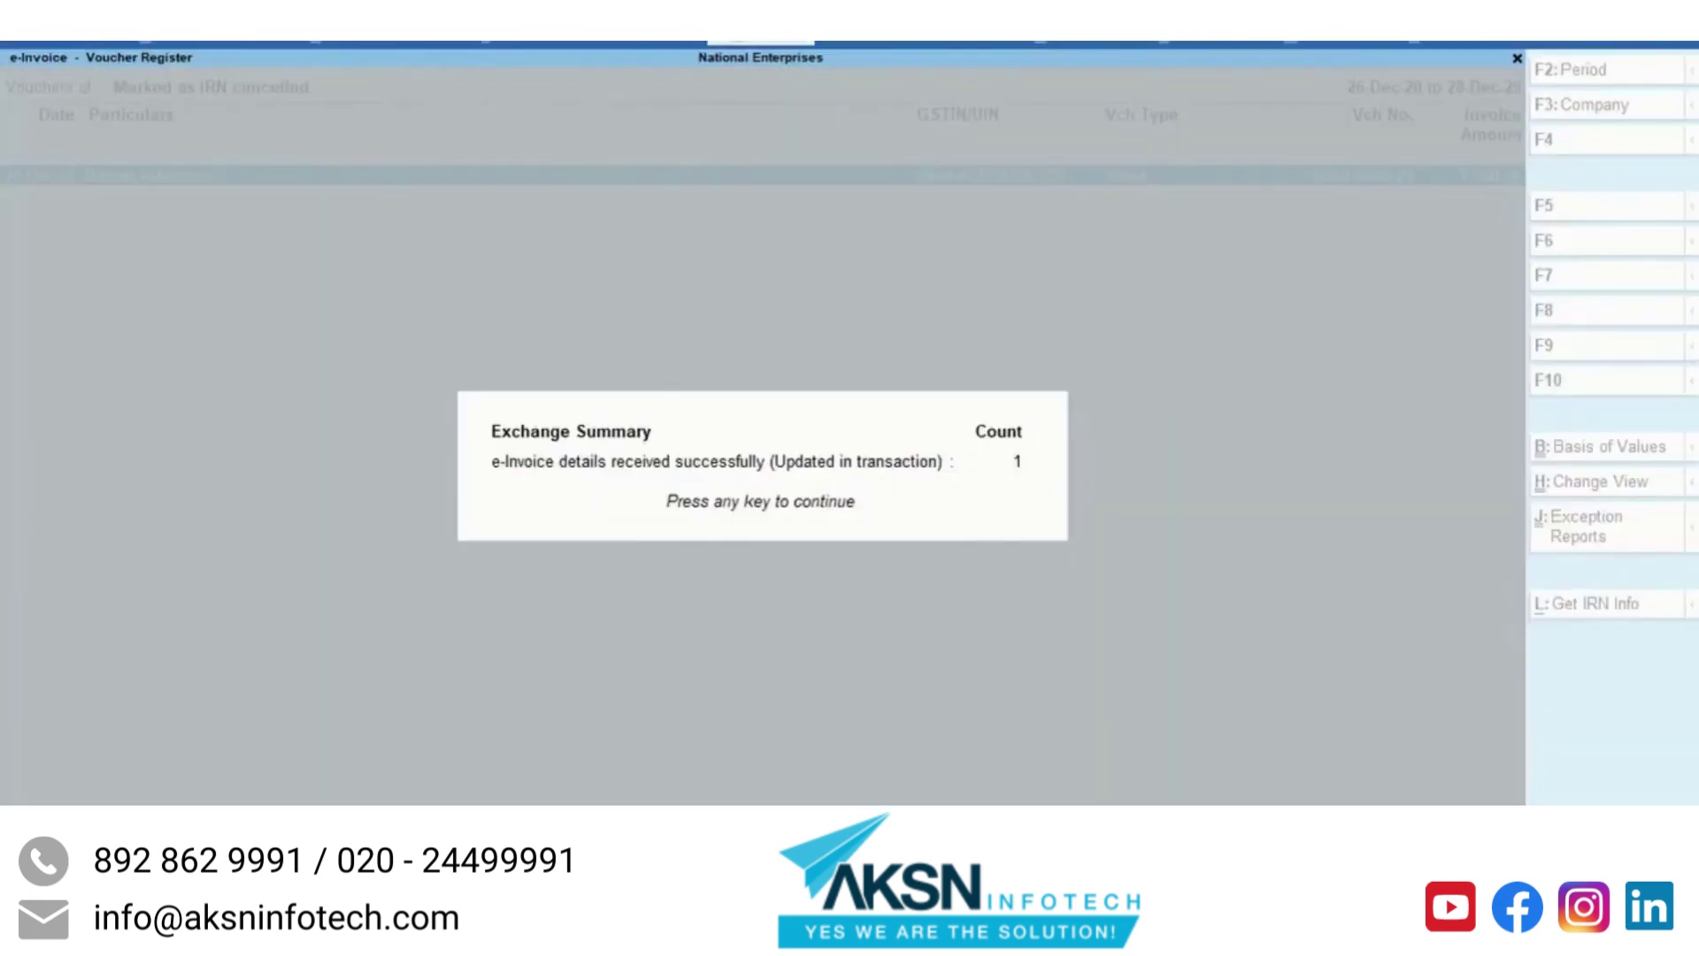
click(741, 492)
key(Escape)
Step: Check the voucher now appears under IRN cancelled from e-Invoice system
key(Down)
key(Down)
key(Down)
key(Down)
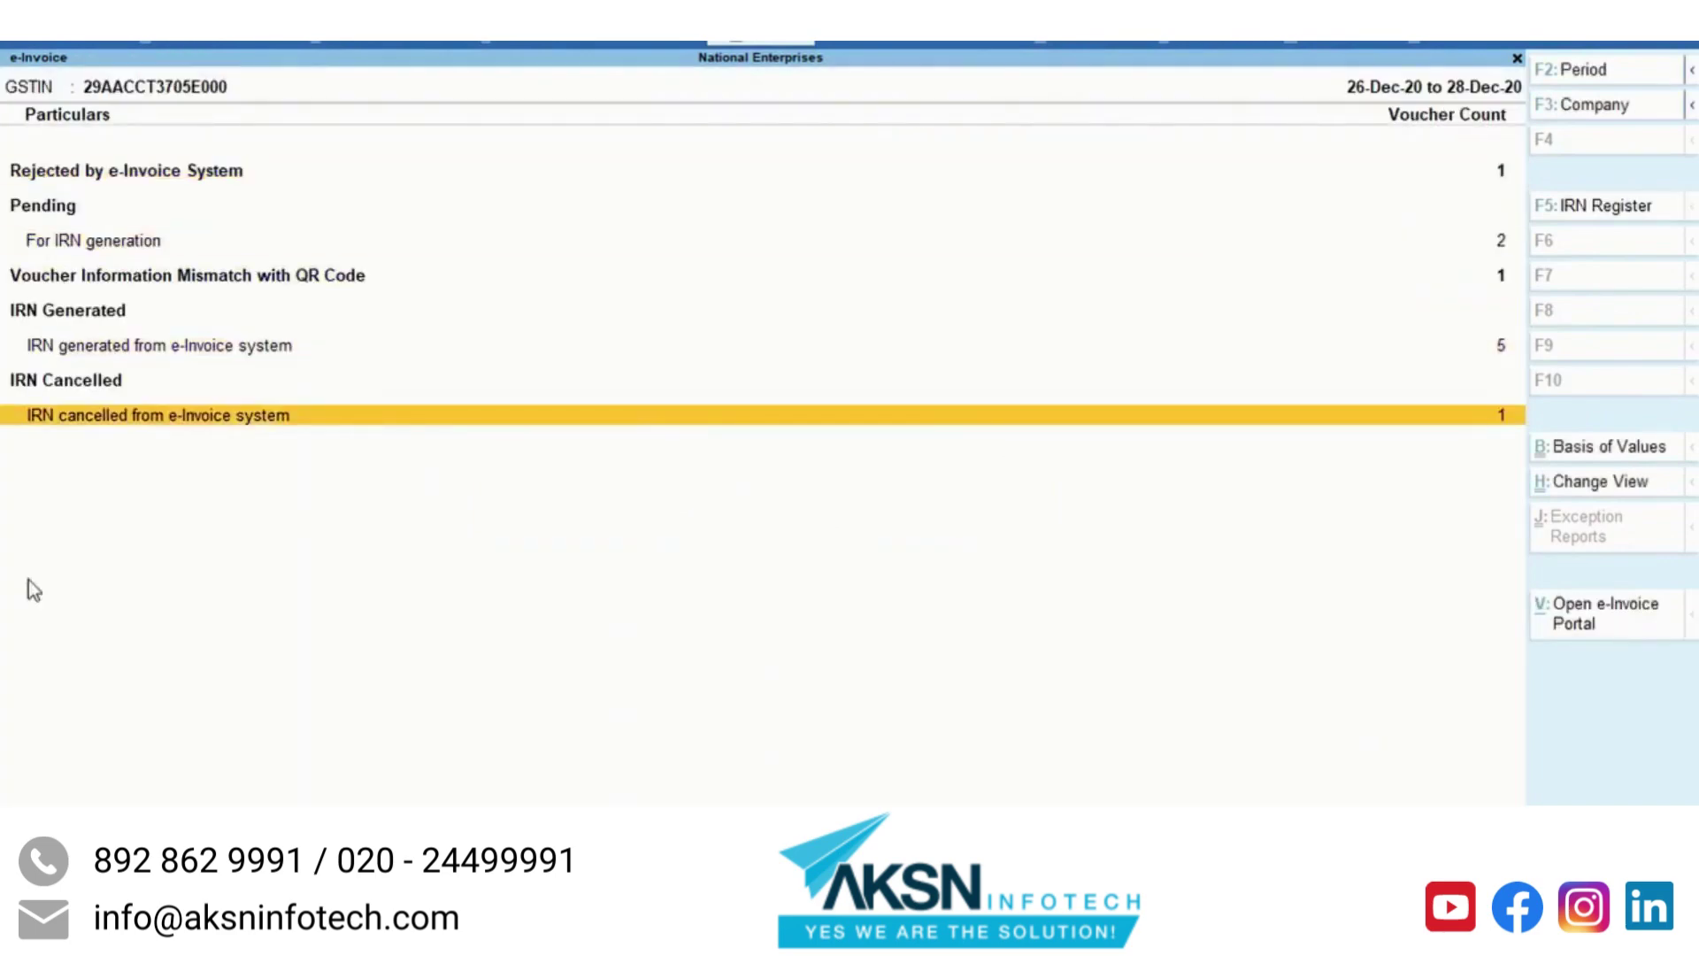
key(Return)
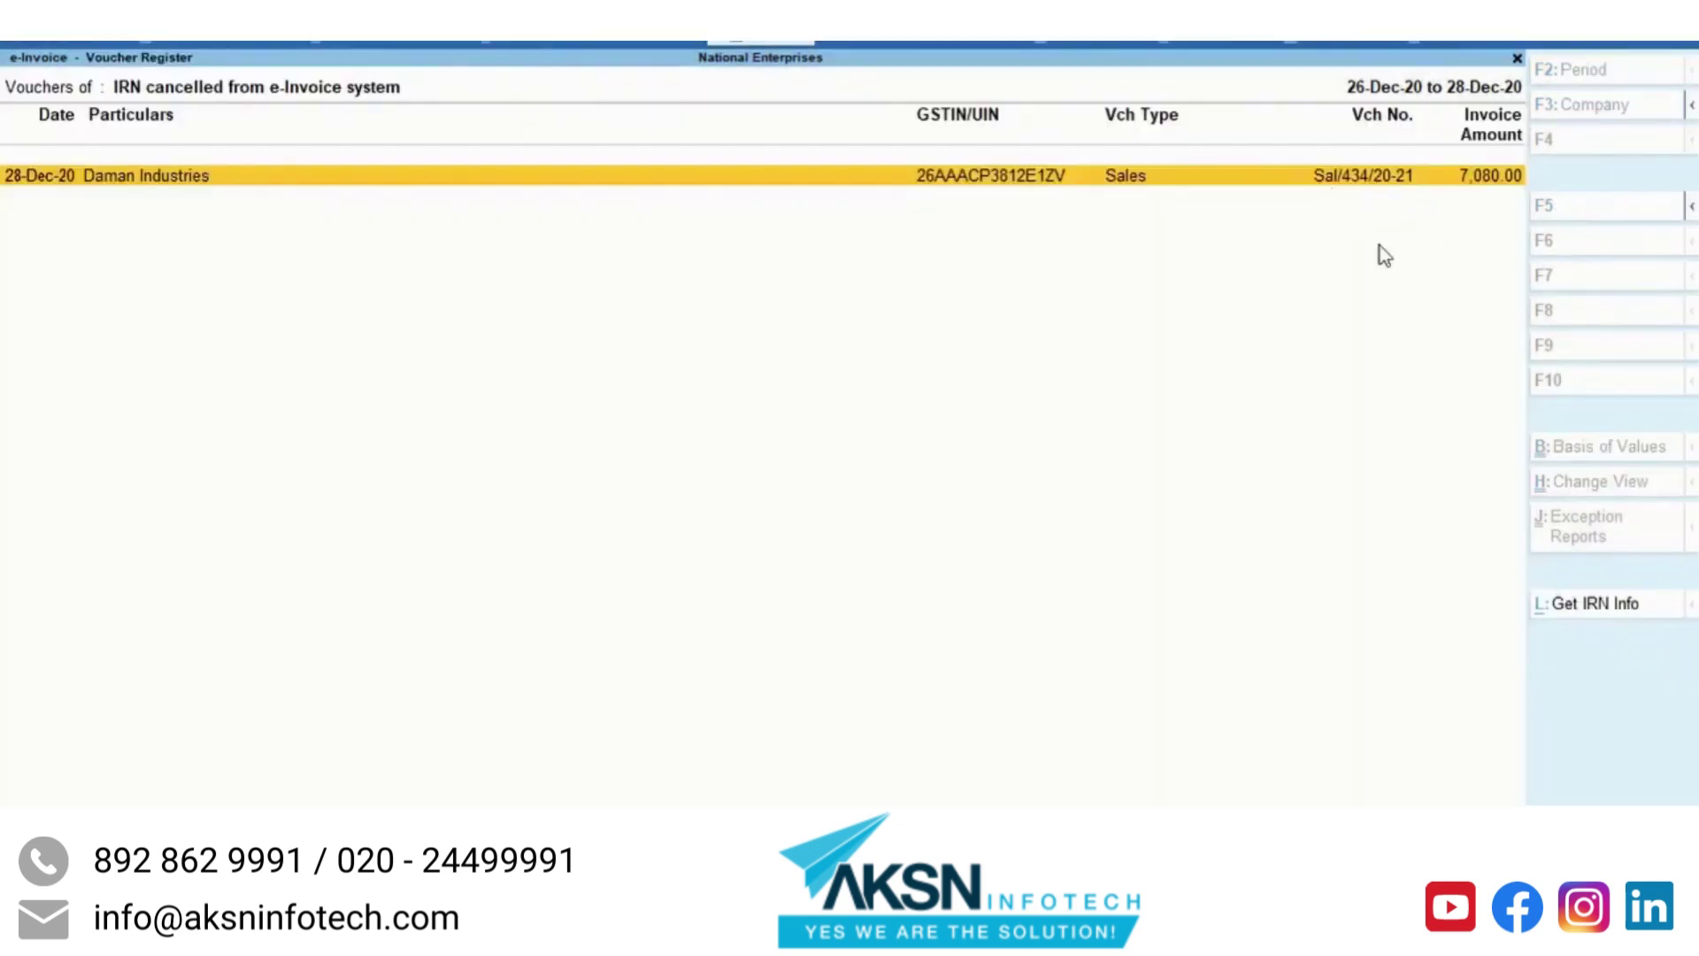
key(Escape)
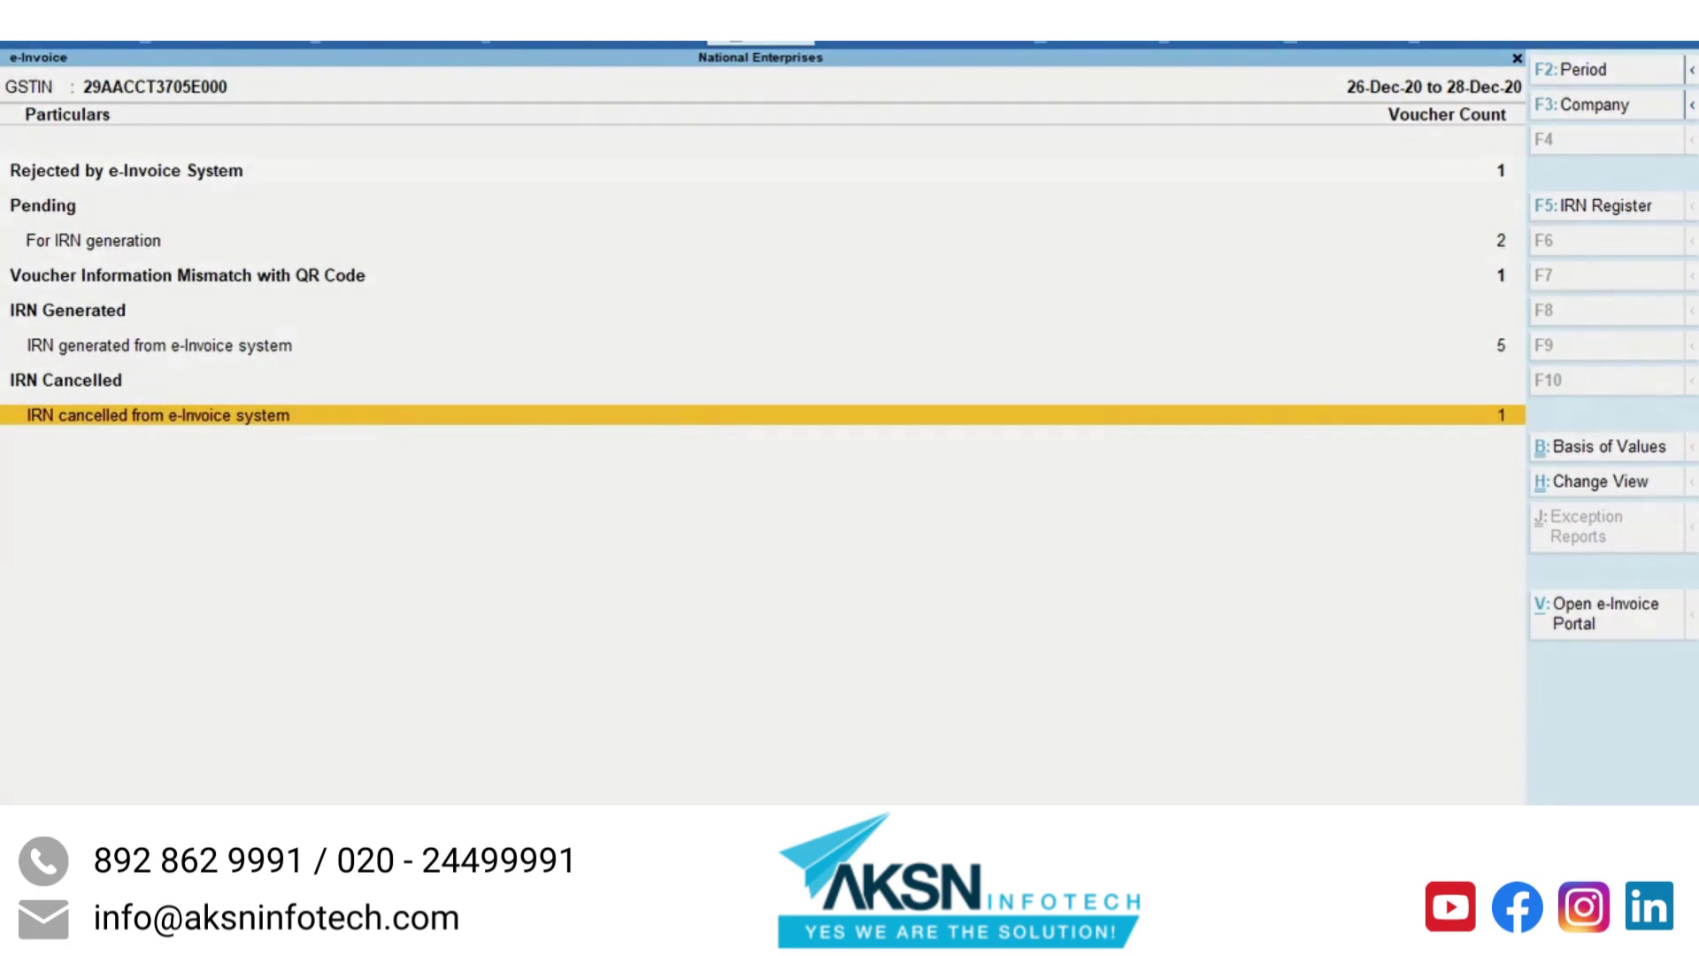
Step: Get IRN Info for rejected voucher Sal/432/20-21 from the Rejected by e-Invoice System list
key(Up)
key(Up)
key(Up)
key(Up)
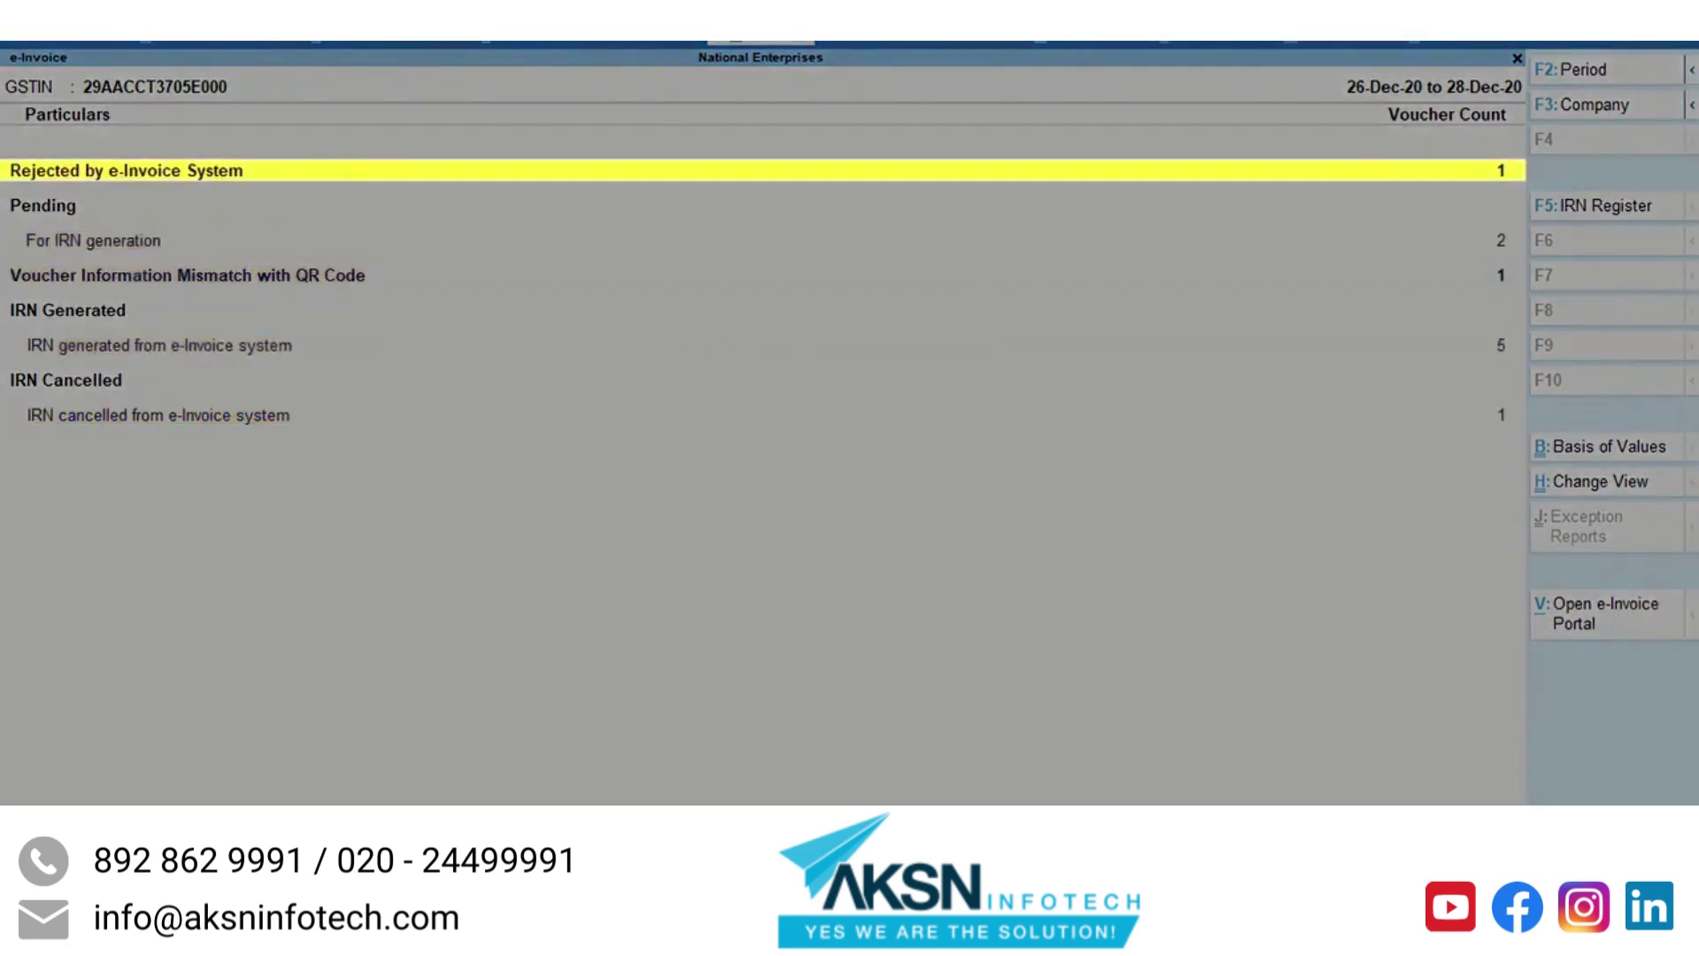
key(Return)
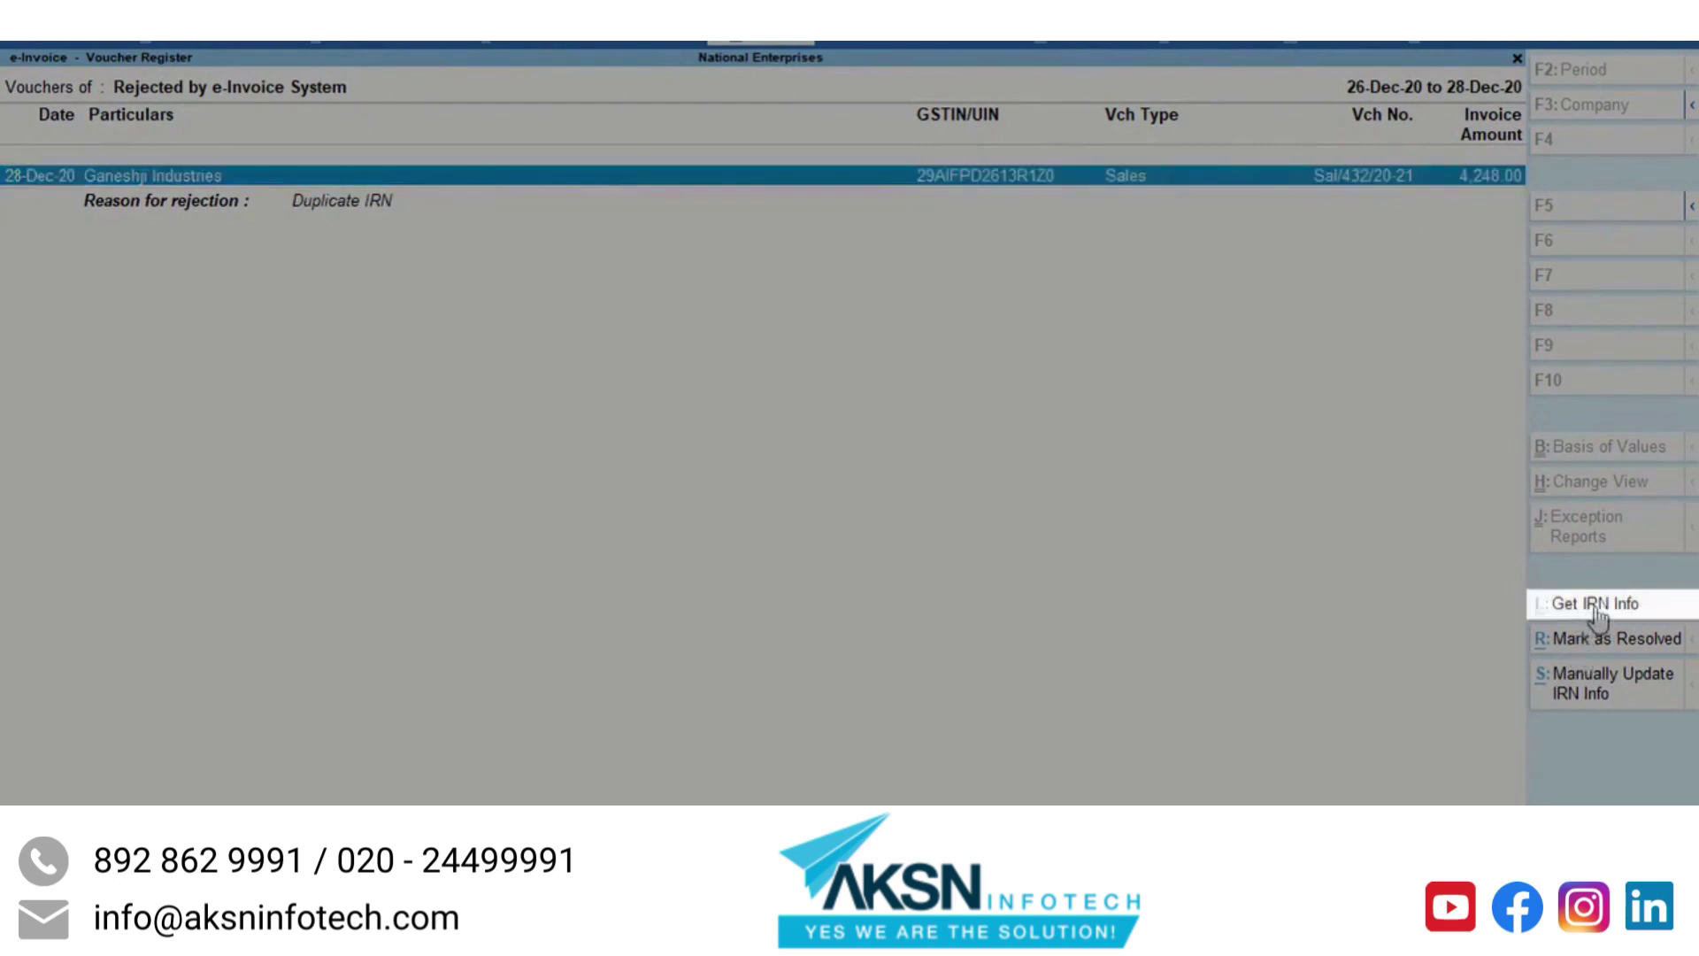
click(1596, 608)
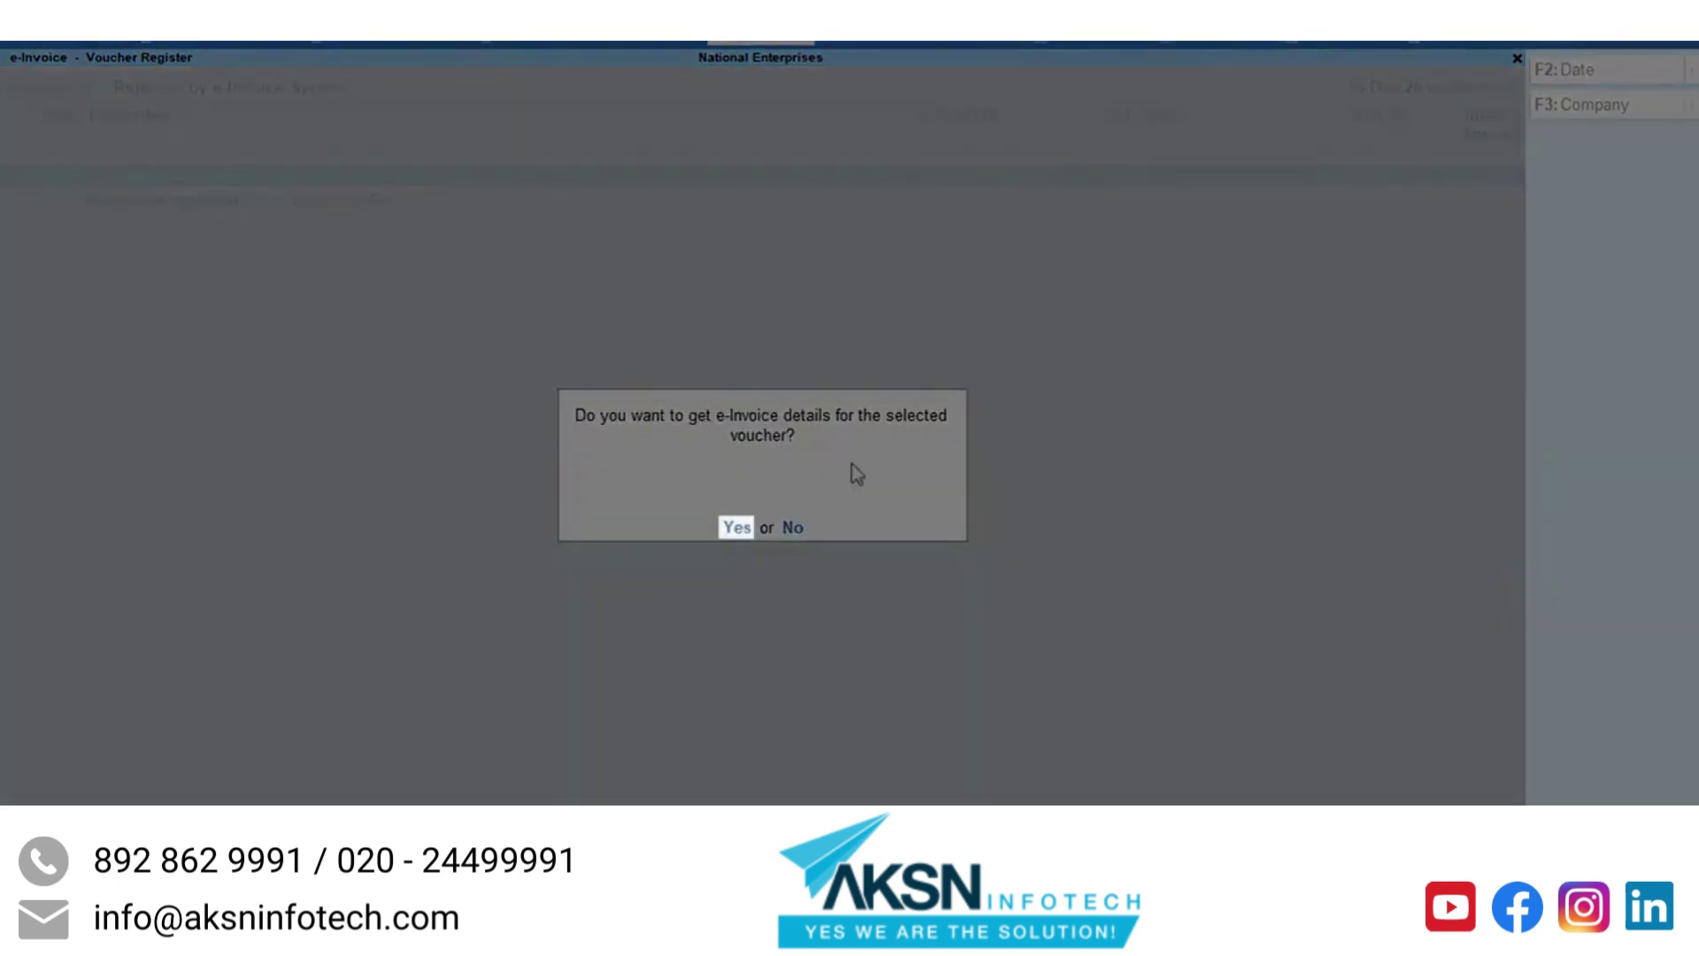
click(742, 534)
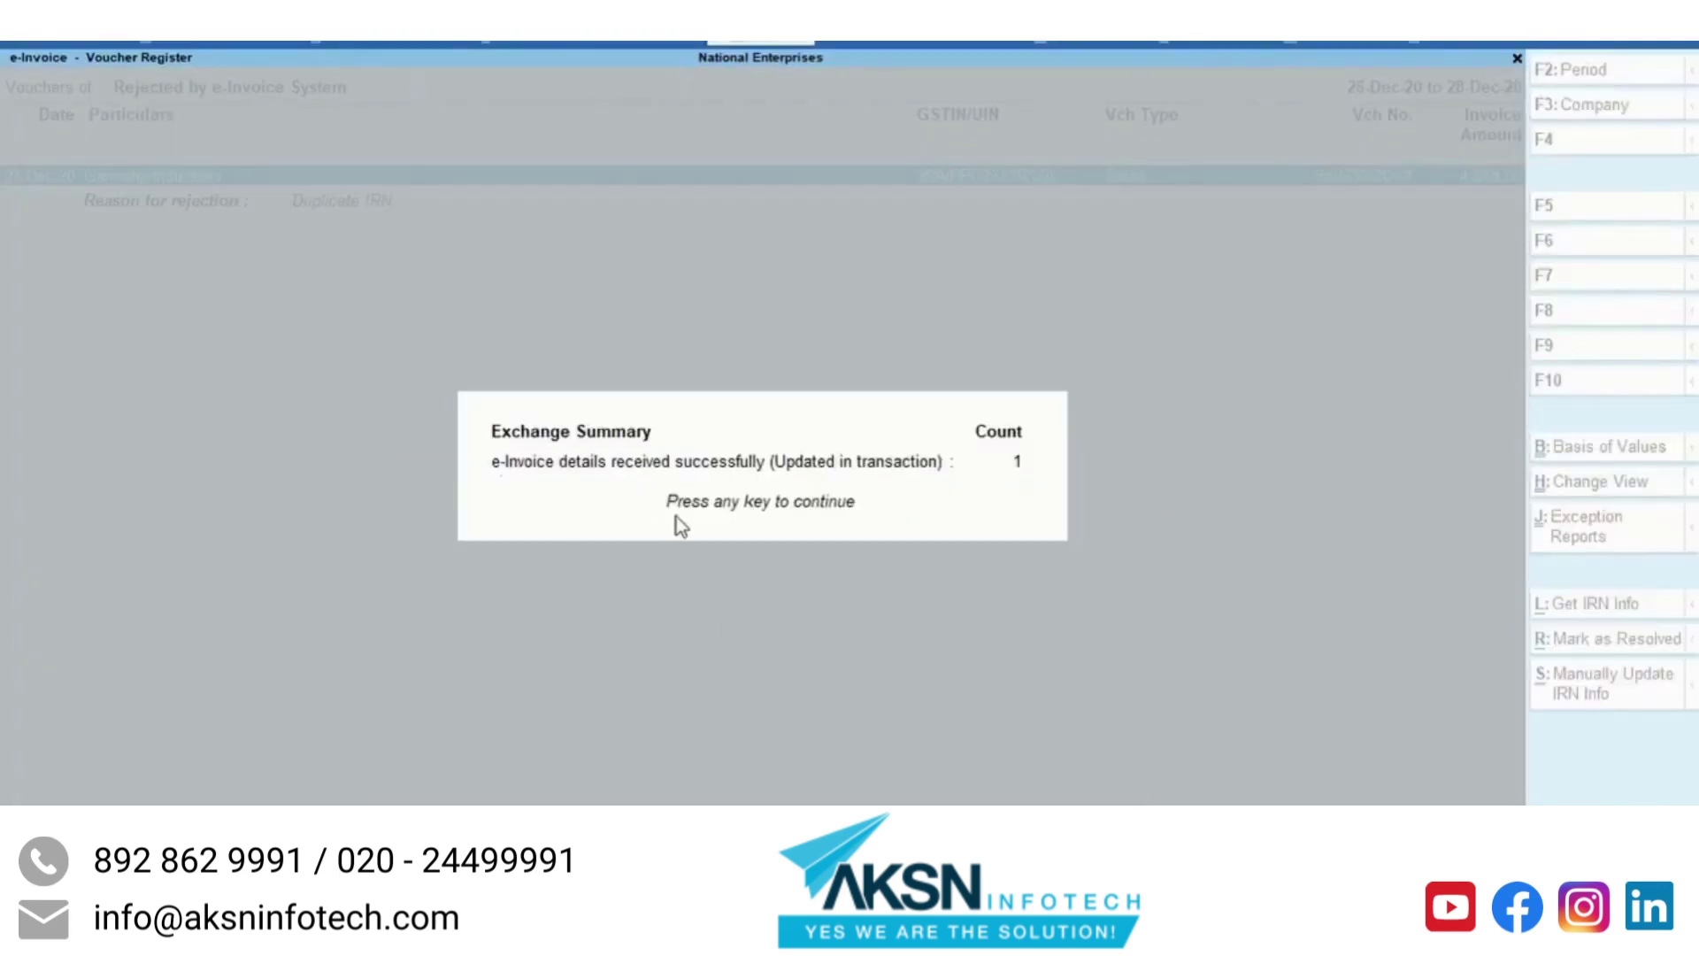
key(Return)
key(Escape)
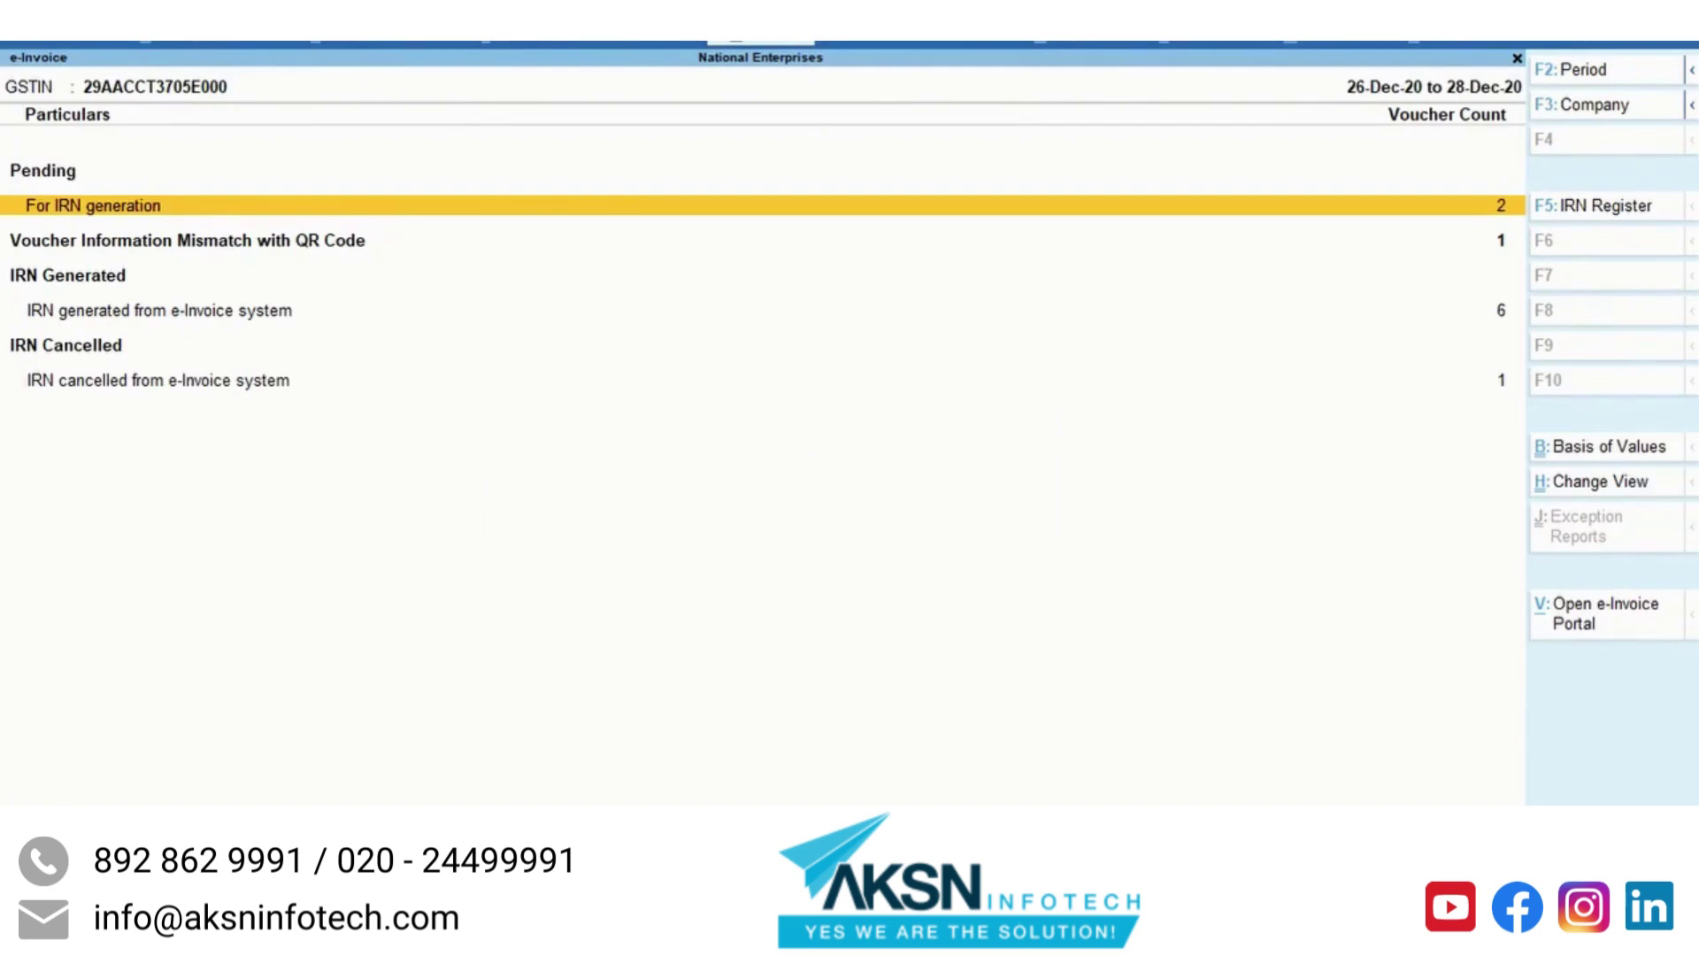
key(Down)
key(Down)
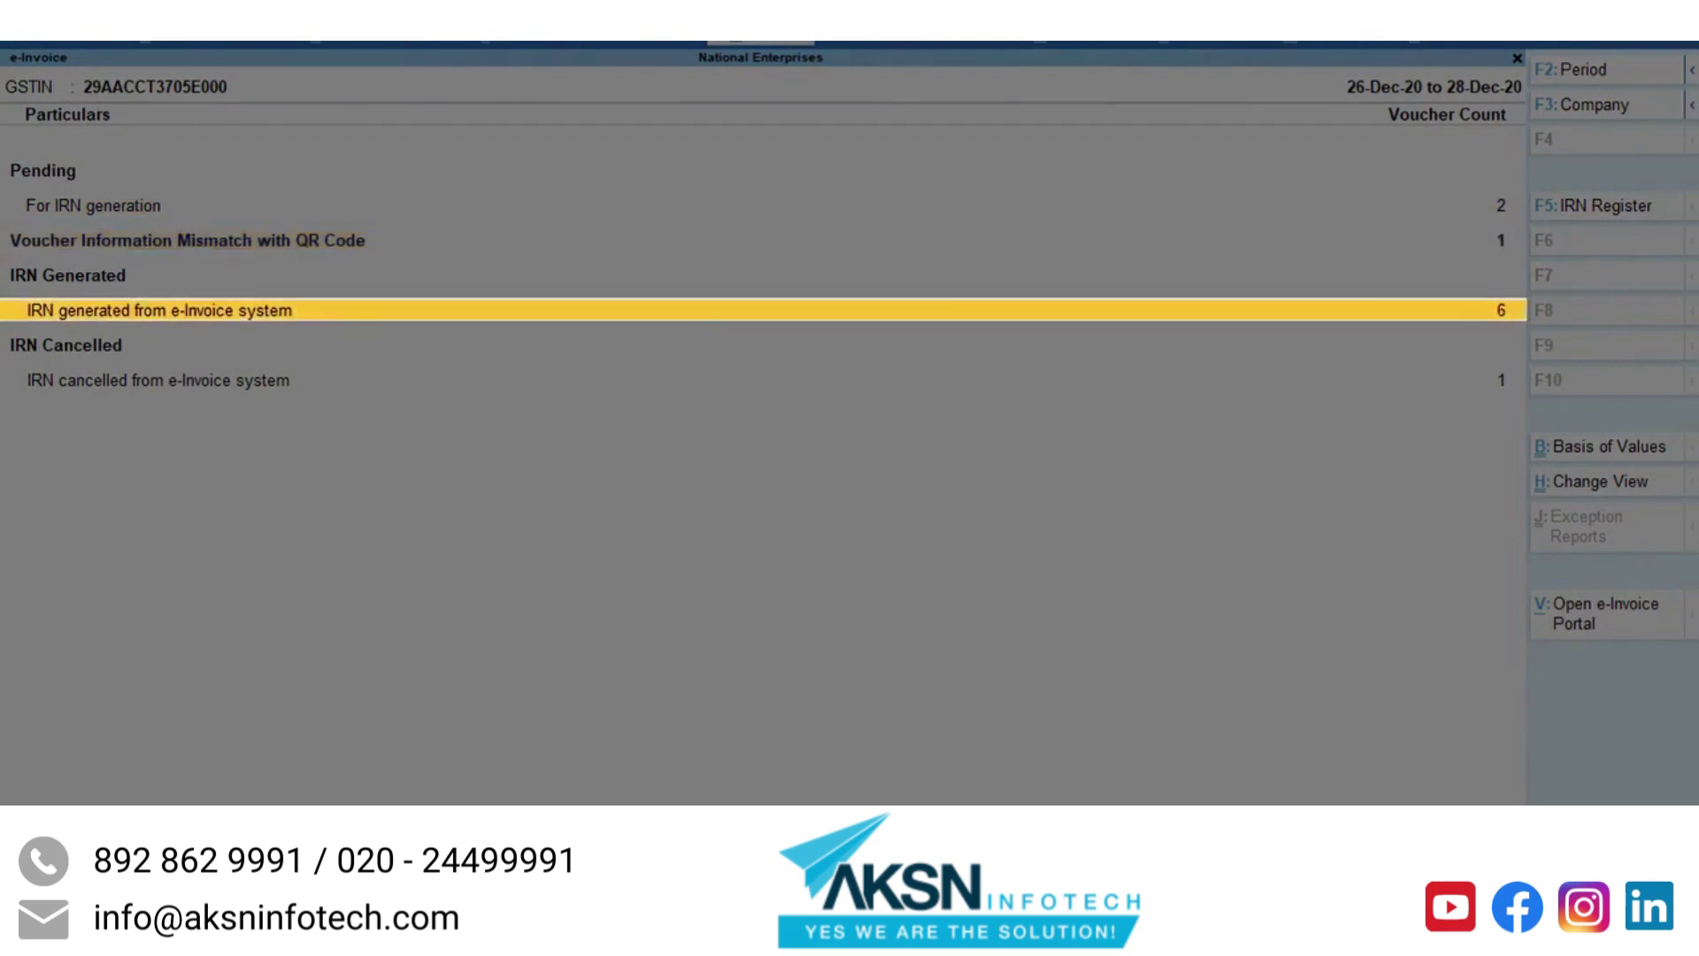
key(Return)
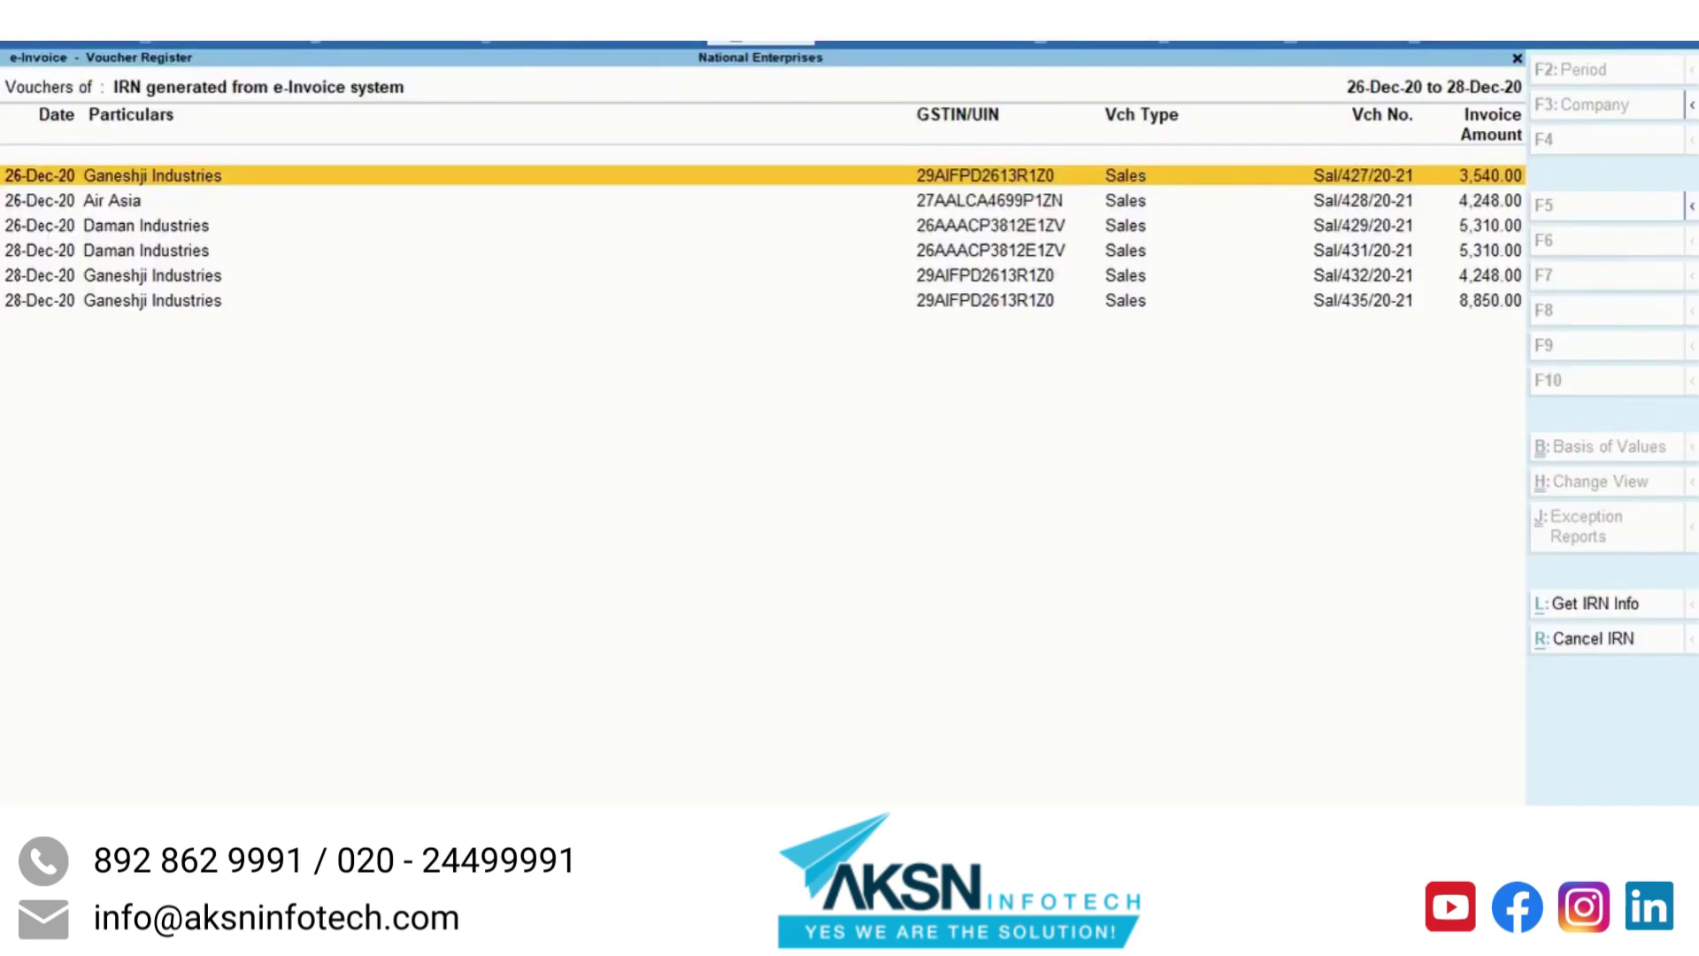
key(Down)
key(Down)
key(Down)
key(Down)
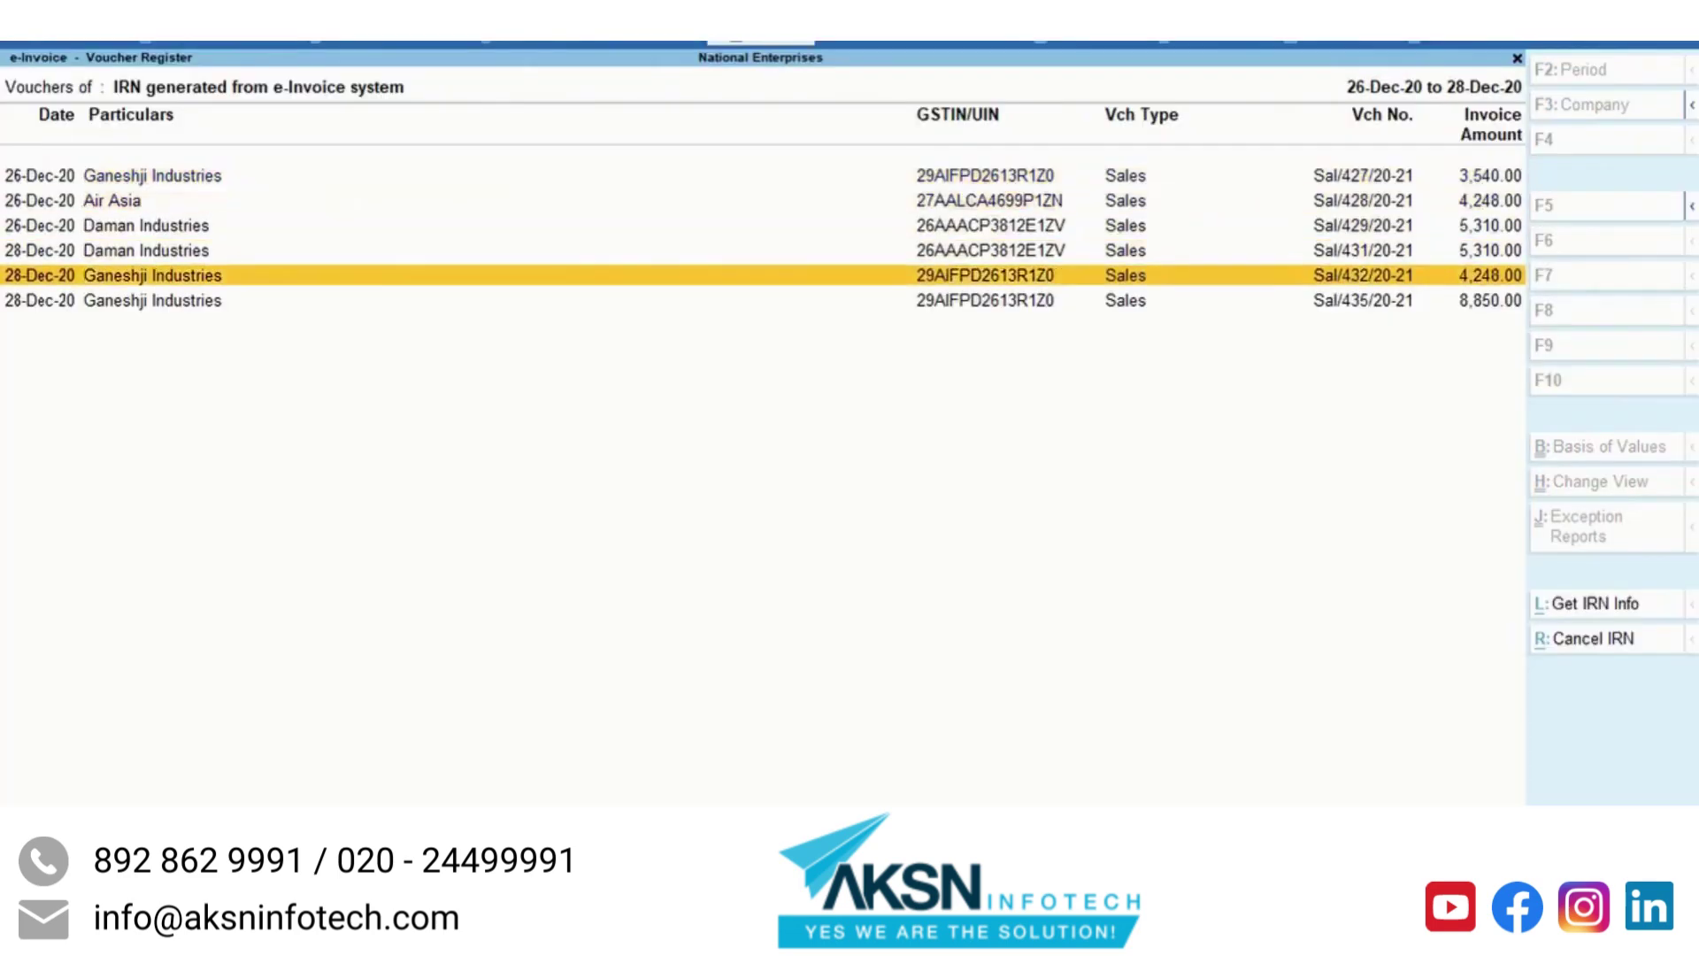
key(Return)
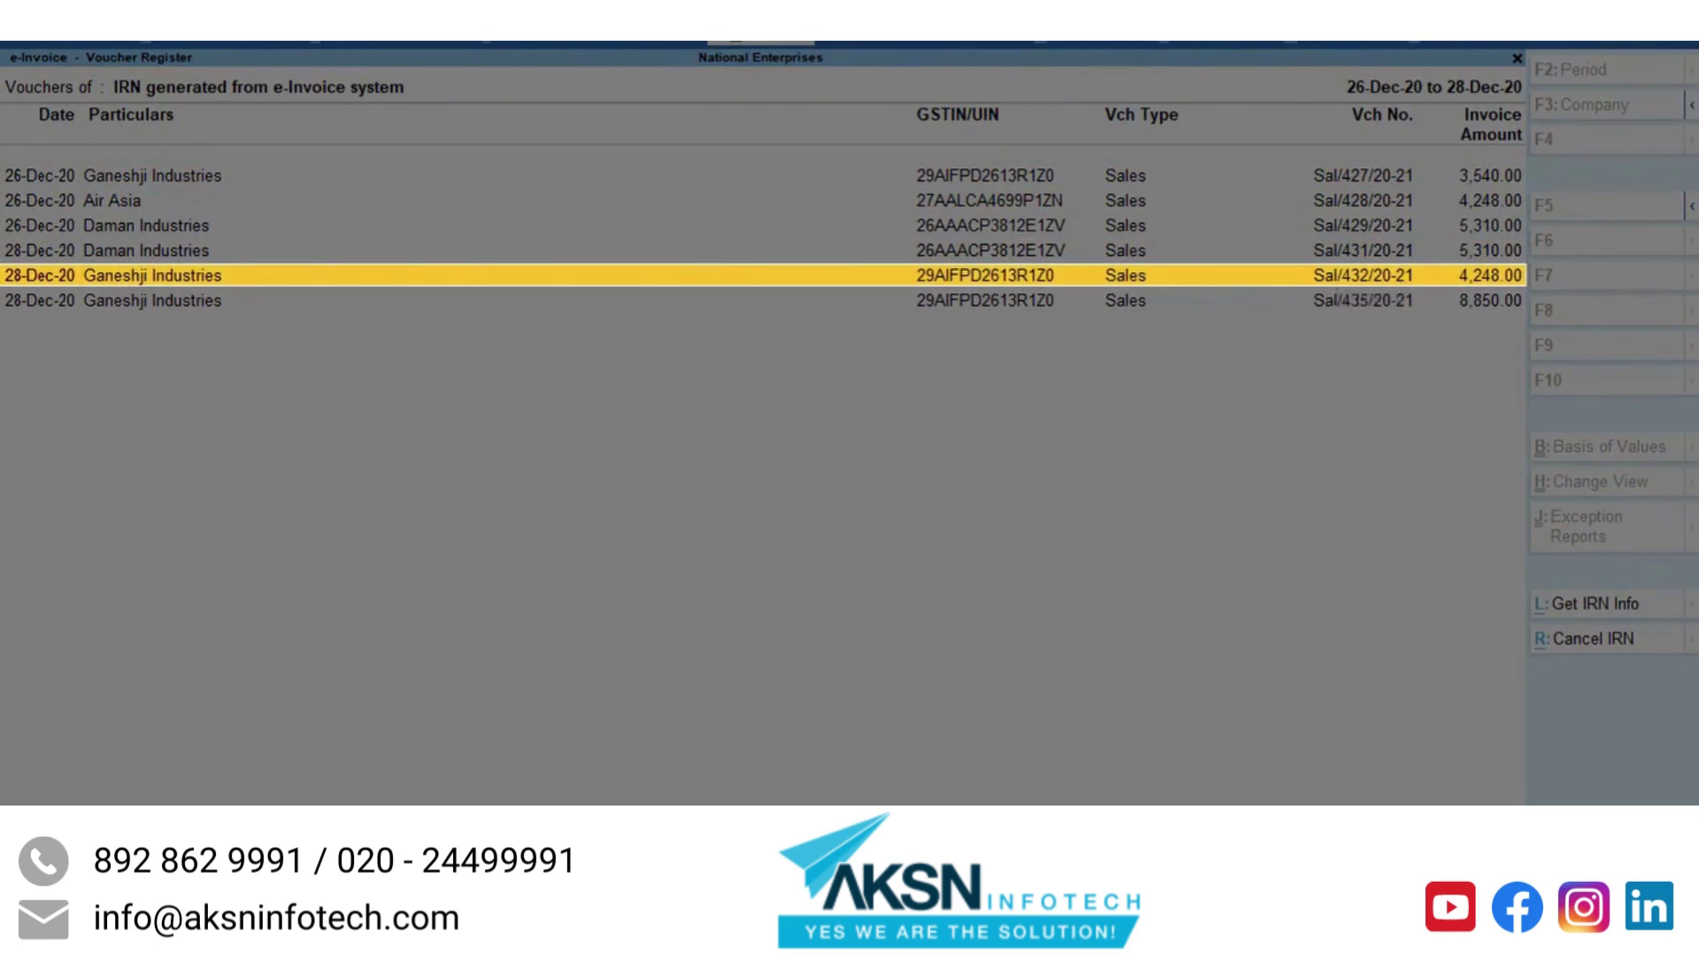
key(Escape)
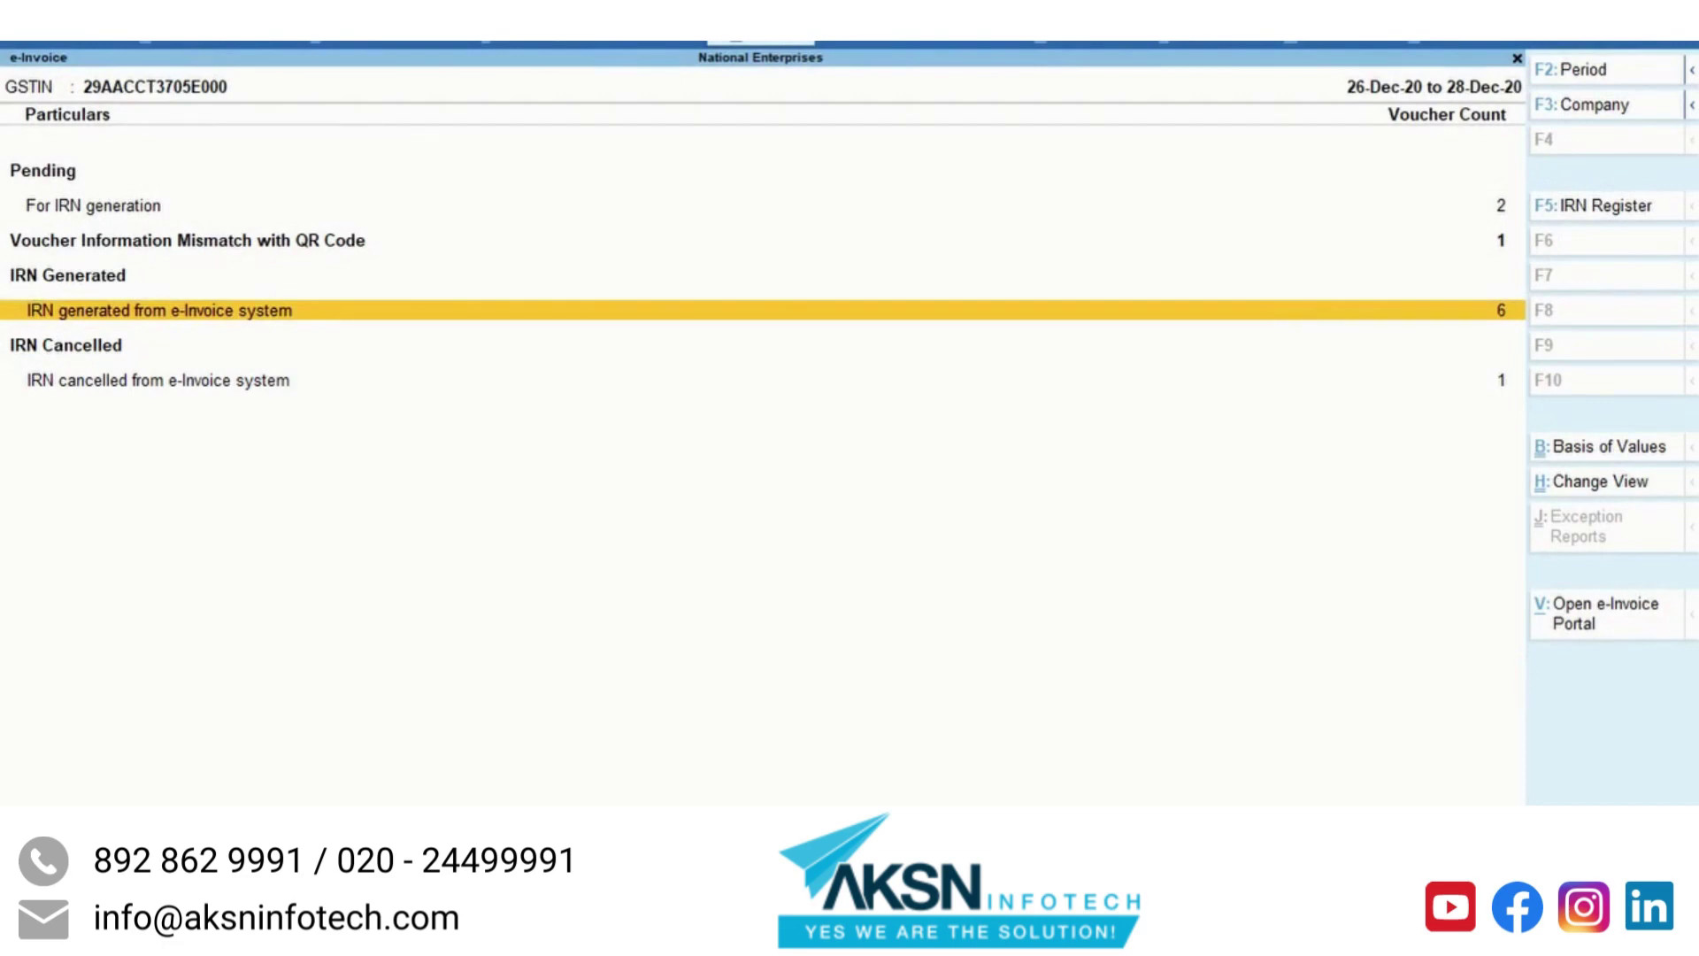
click(187, 240)
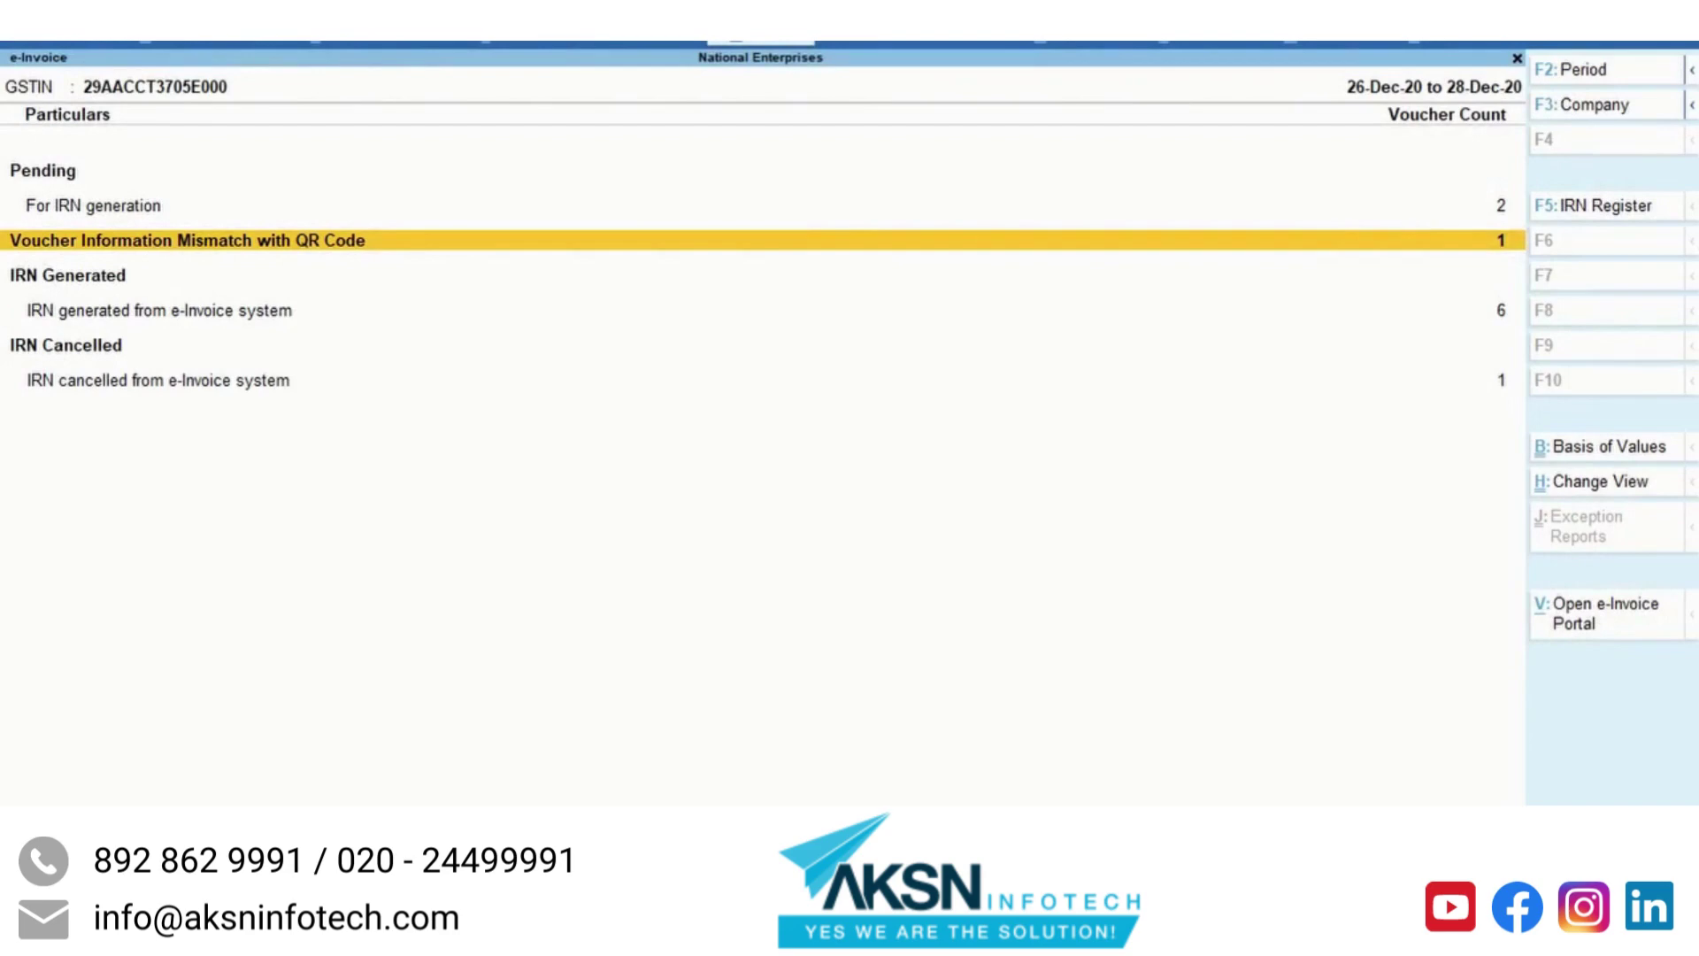
key(Return)
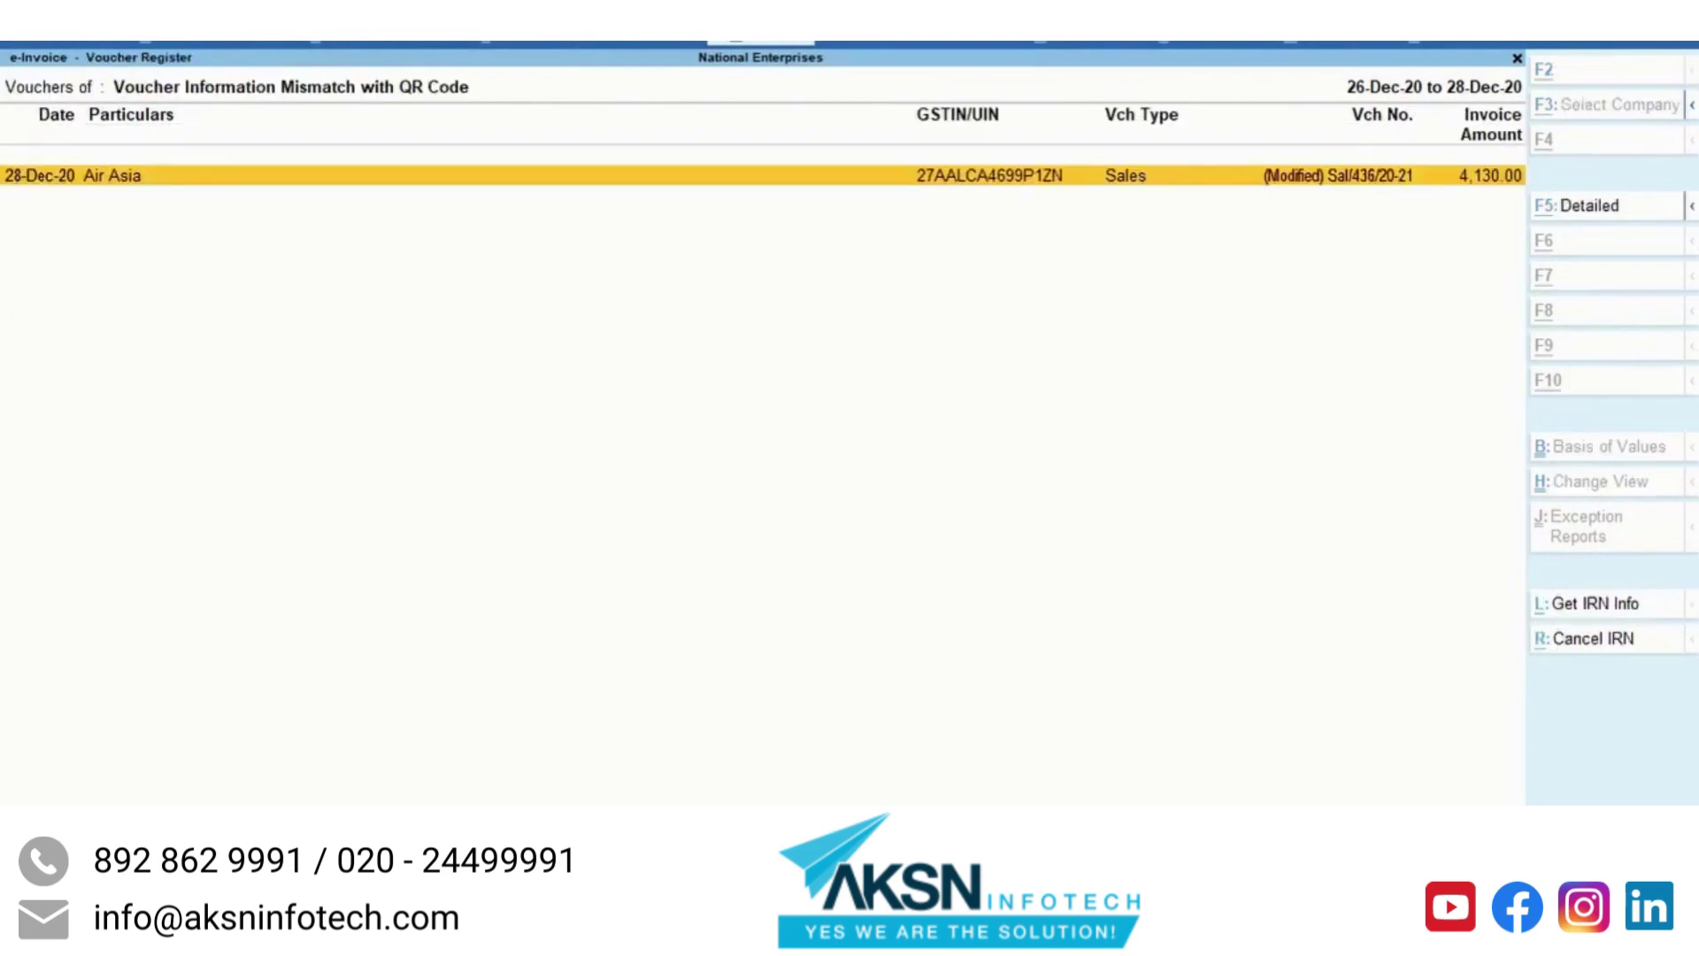
Step: Show detailed IRN info in the mismatch register and get IRN Info for Air Asia's Sal/436/20-21
key(alt+F5)
click(1491, 228)
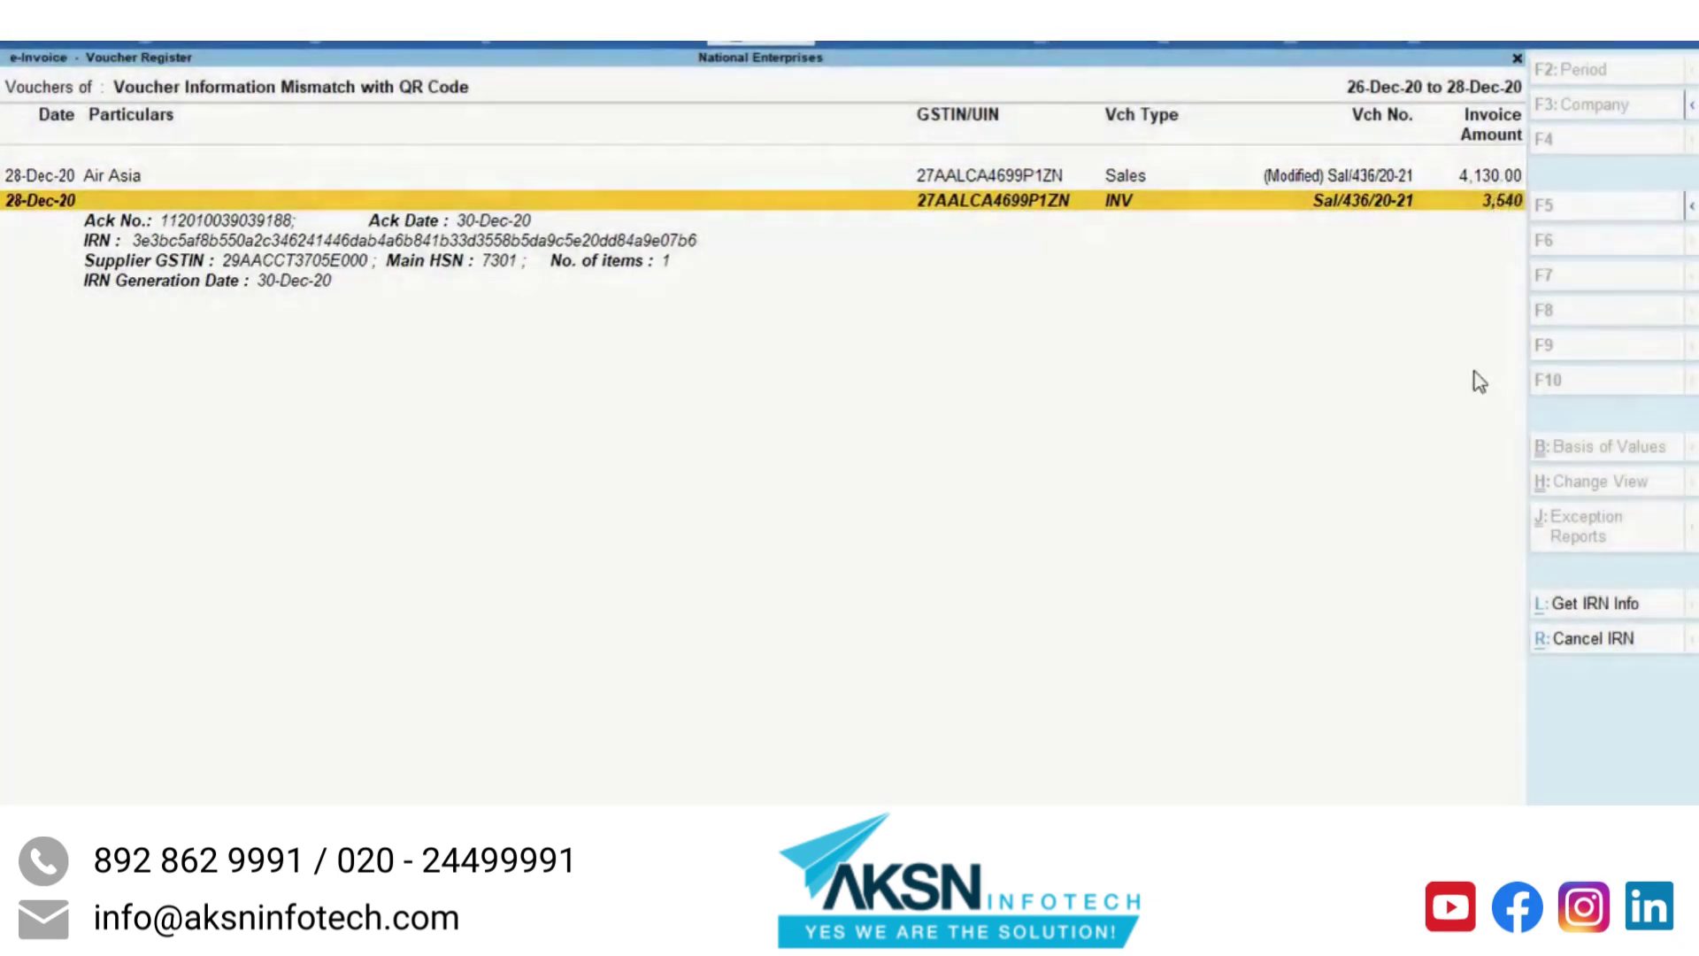
key(Return)
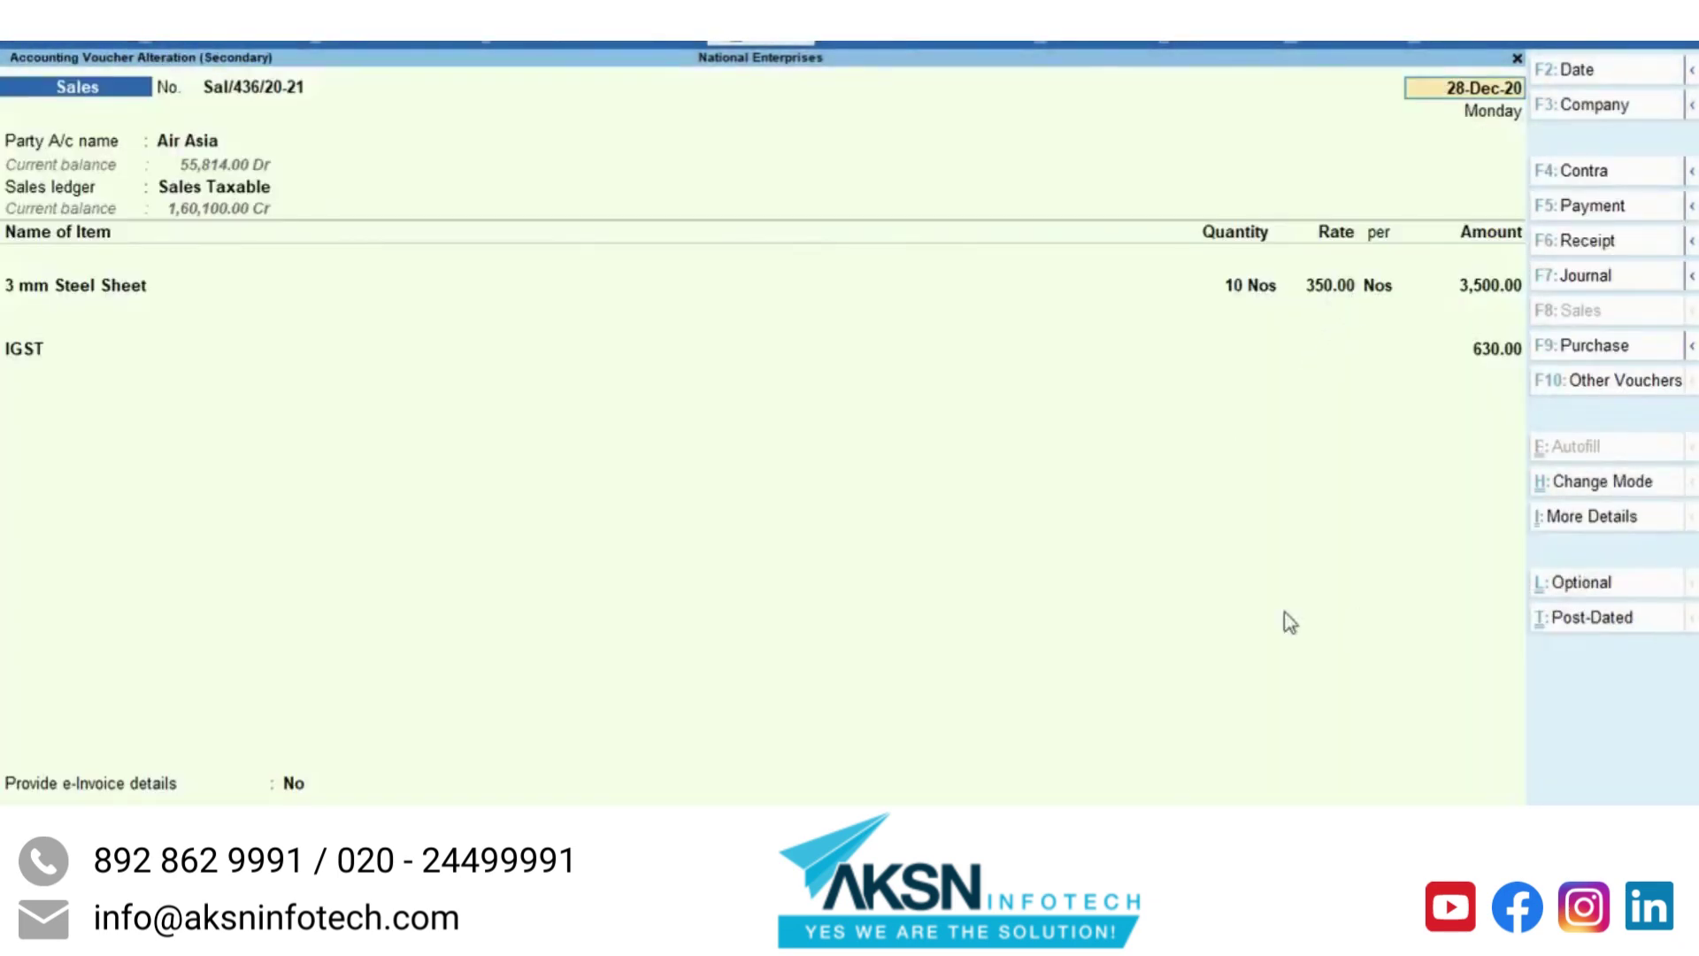
key(ctrl+a)
key(Down)
key(Up)
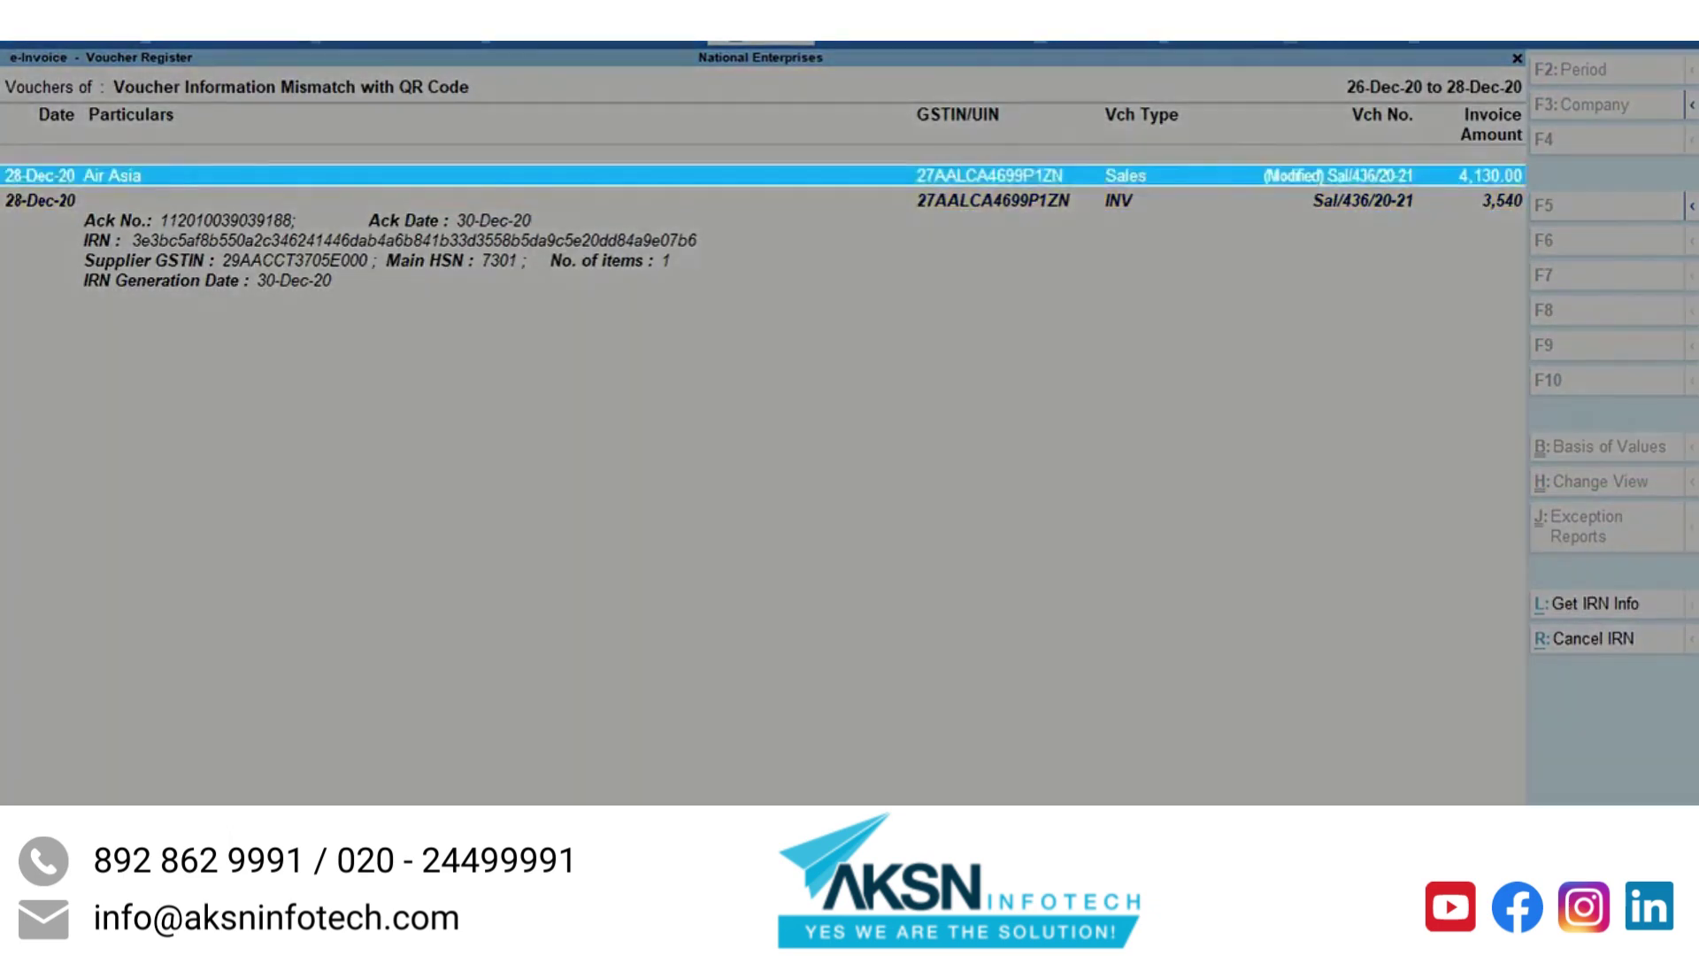
click(1595, 604)
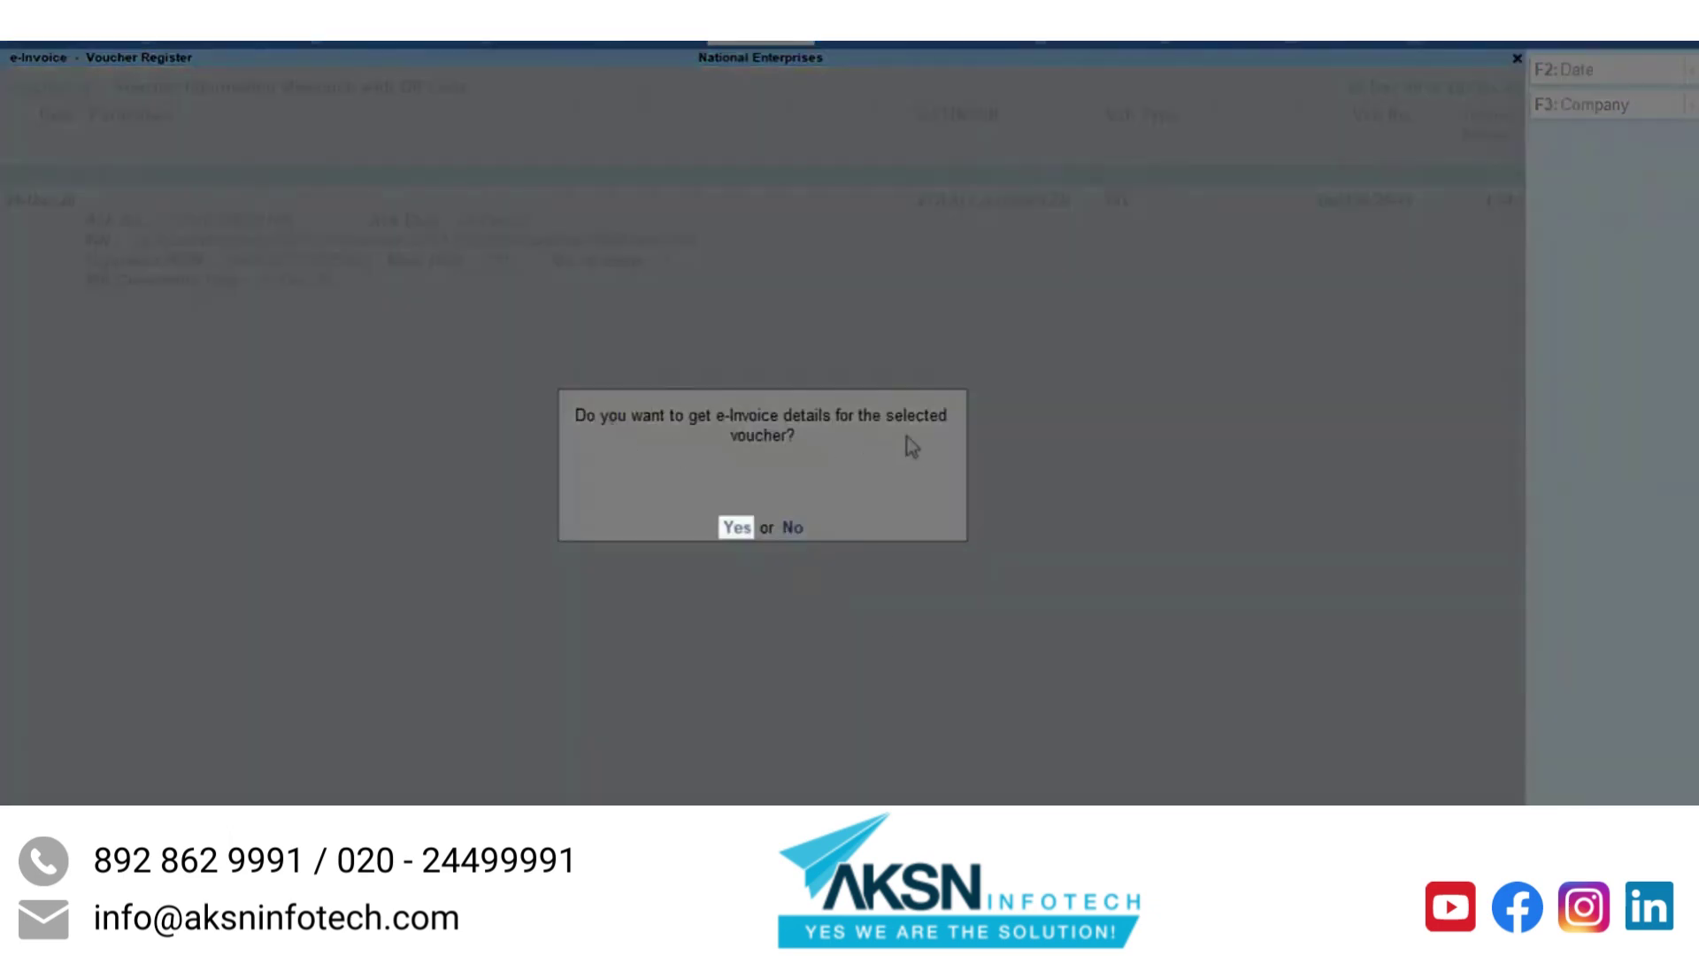
click(736, 527)
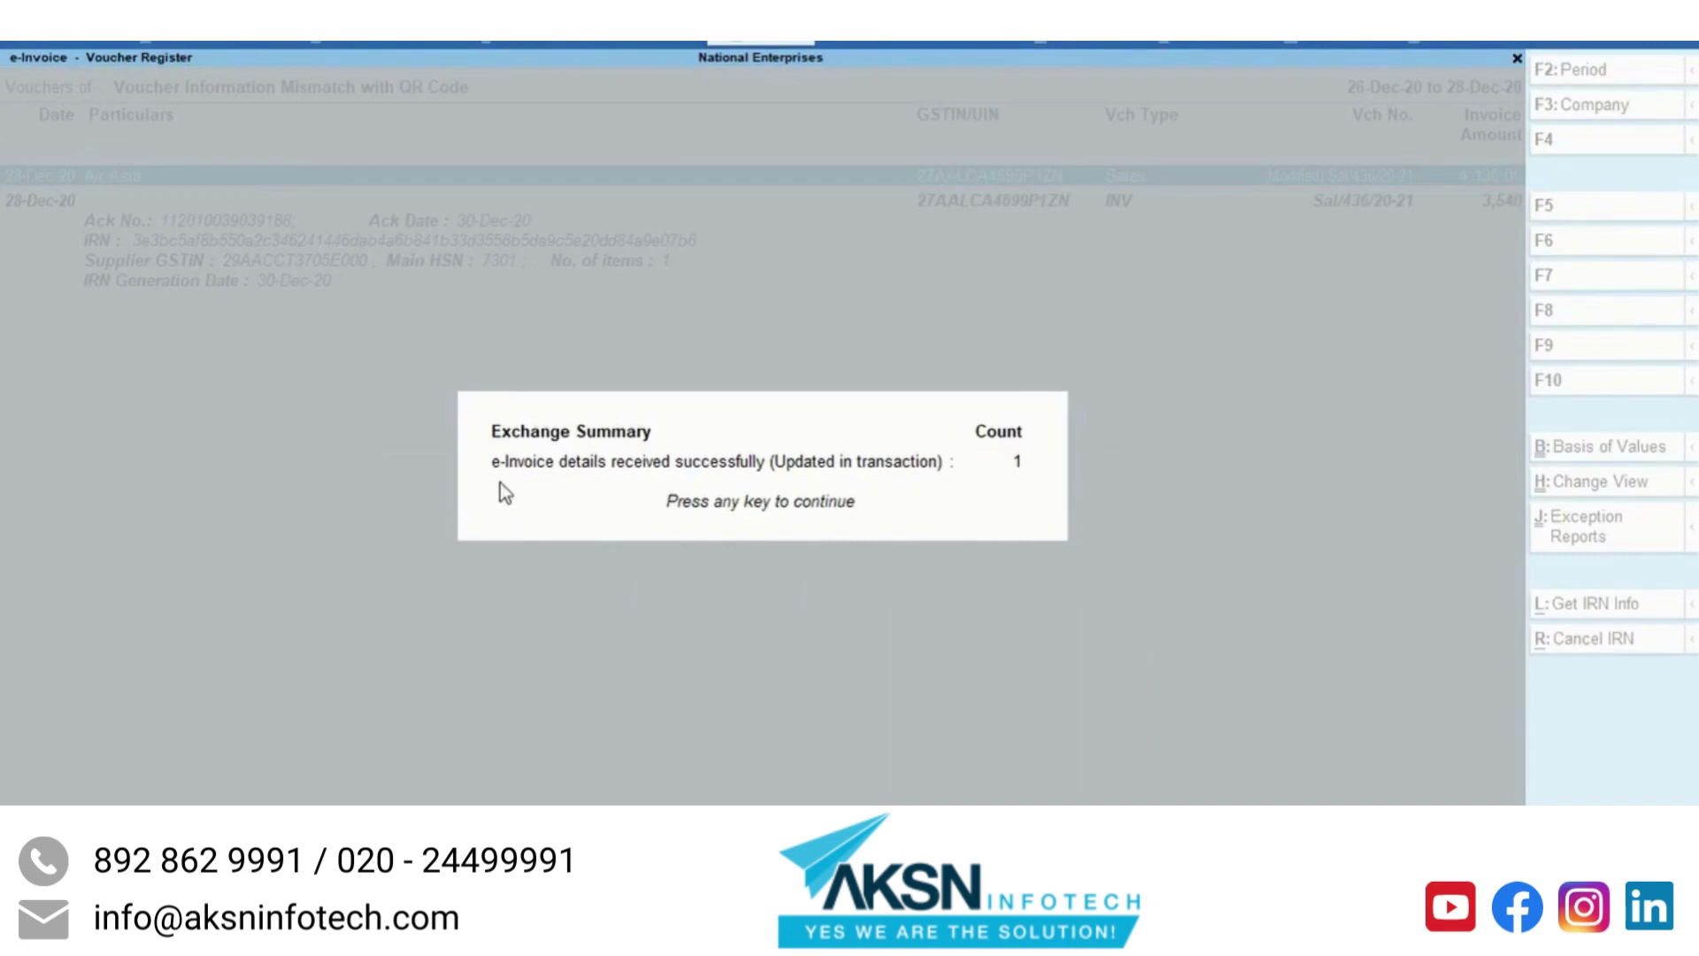
key(Return)
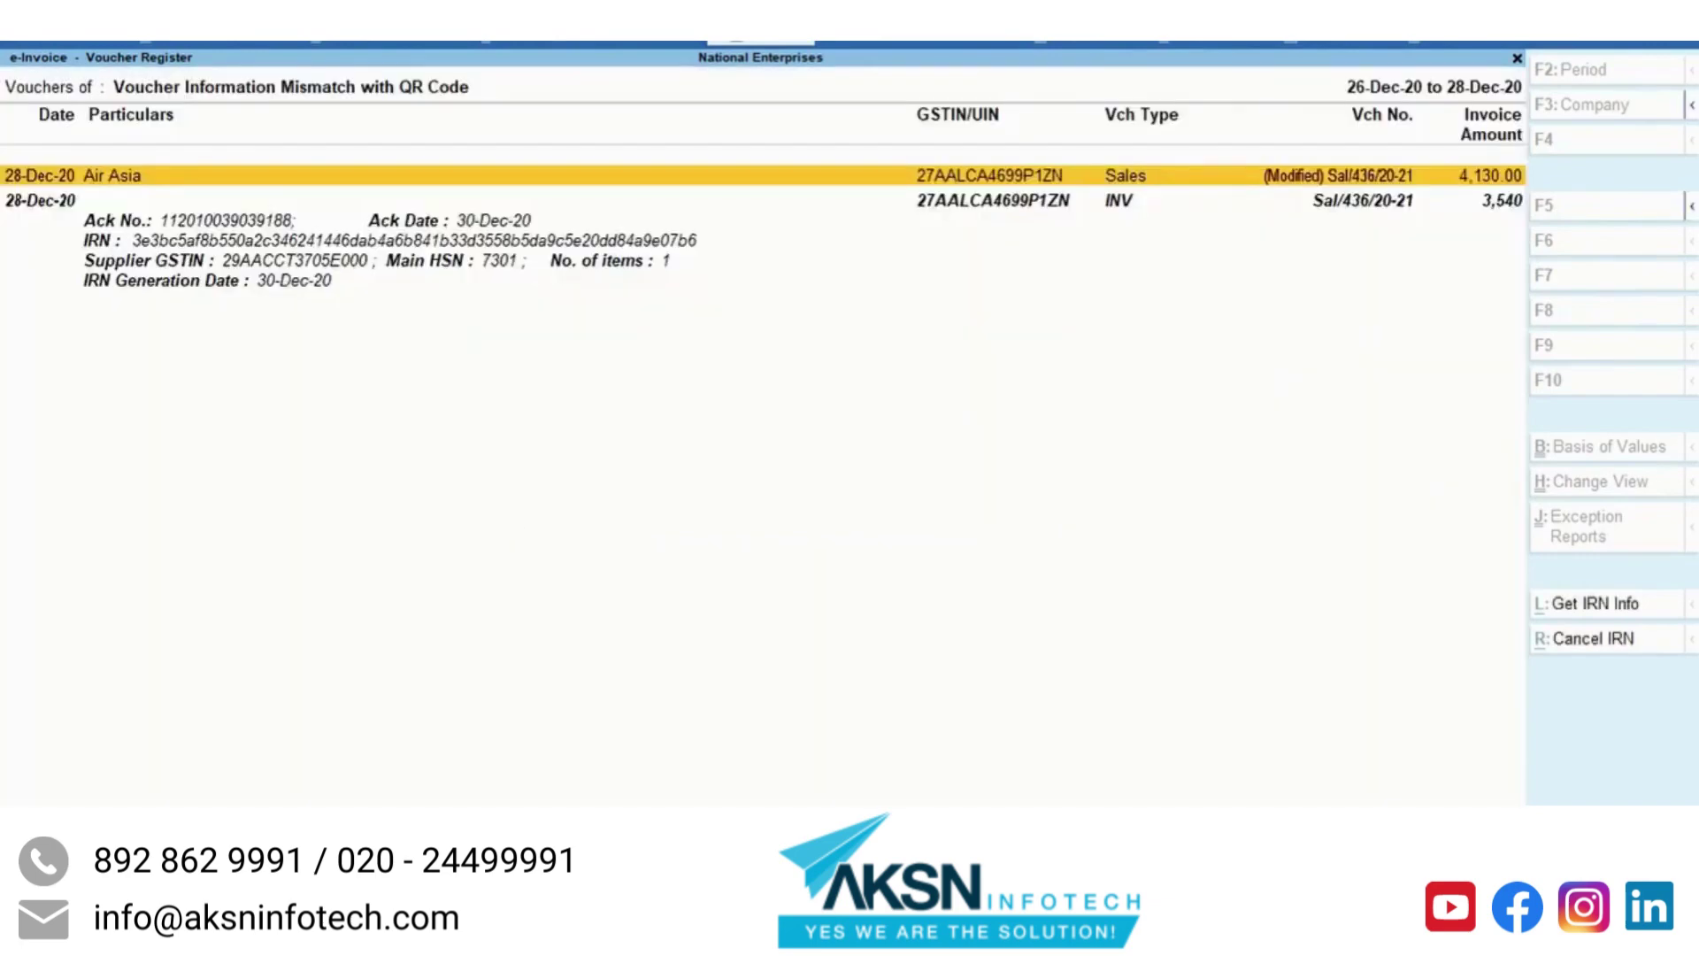
Step: Change the 3 mm Steel Sheet rate from 350 to 300 and accept the voucher
key(Return)
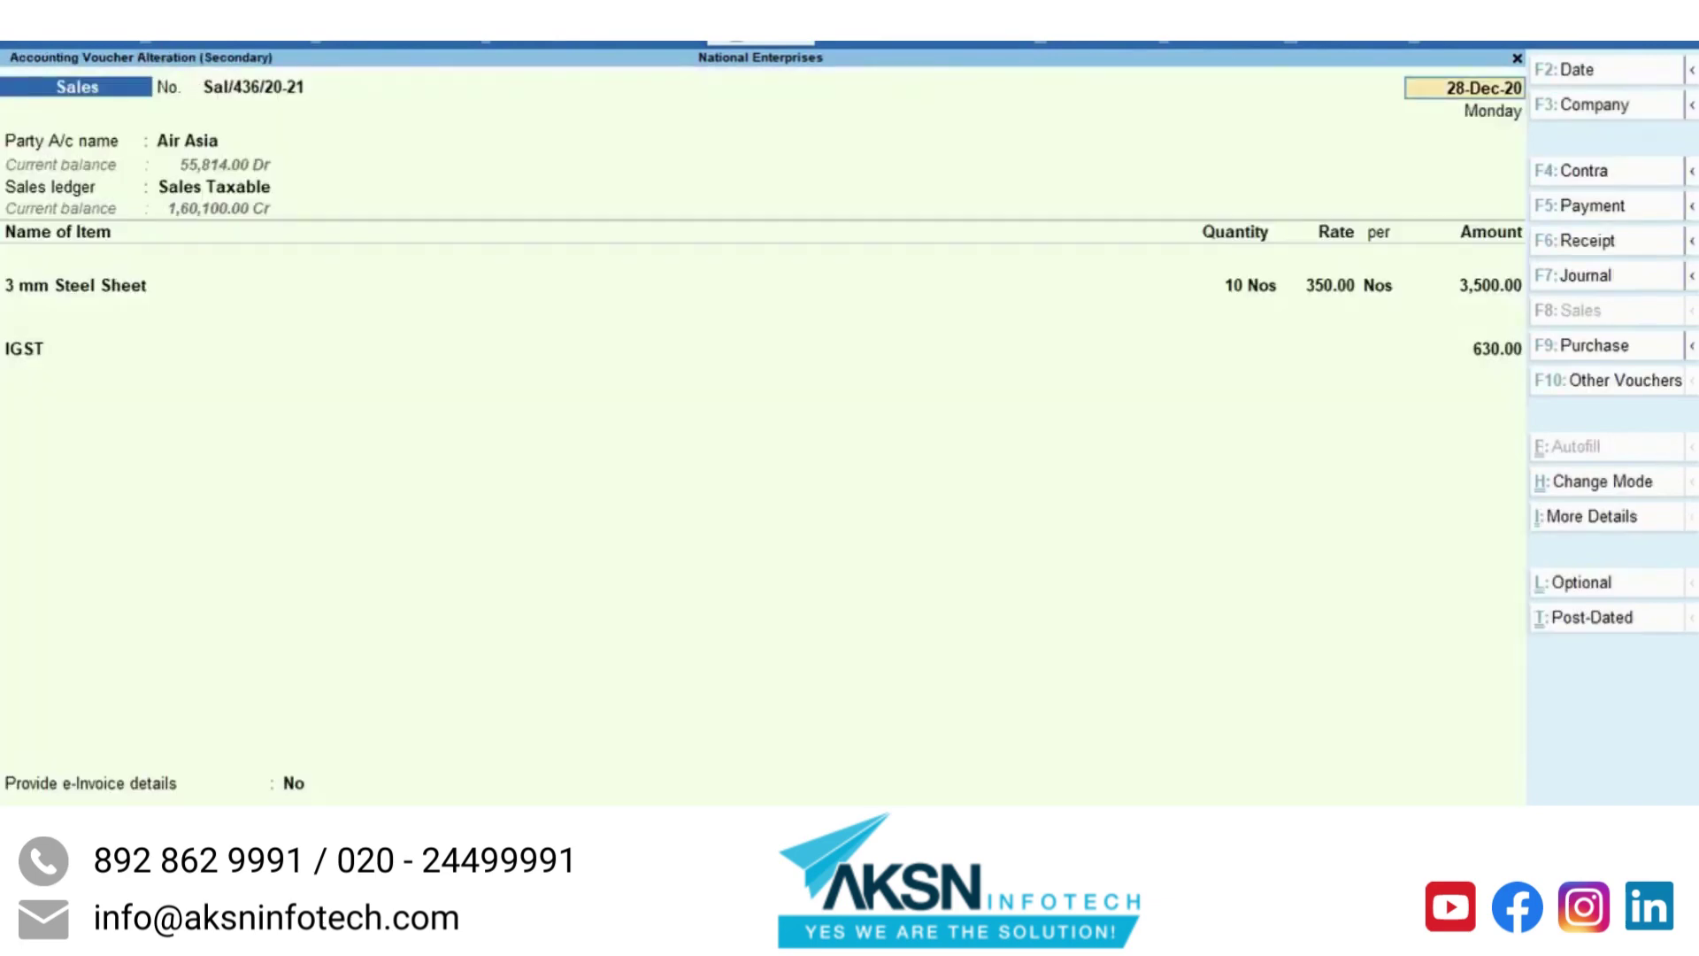
click(1320, 287)
key(BackSpace)
text(300)
key(Return)
key(Return)
key(Return)
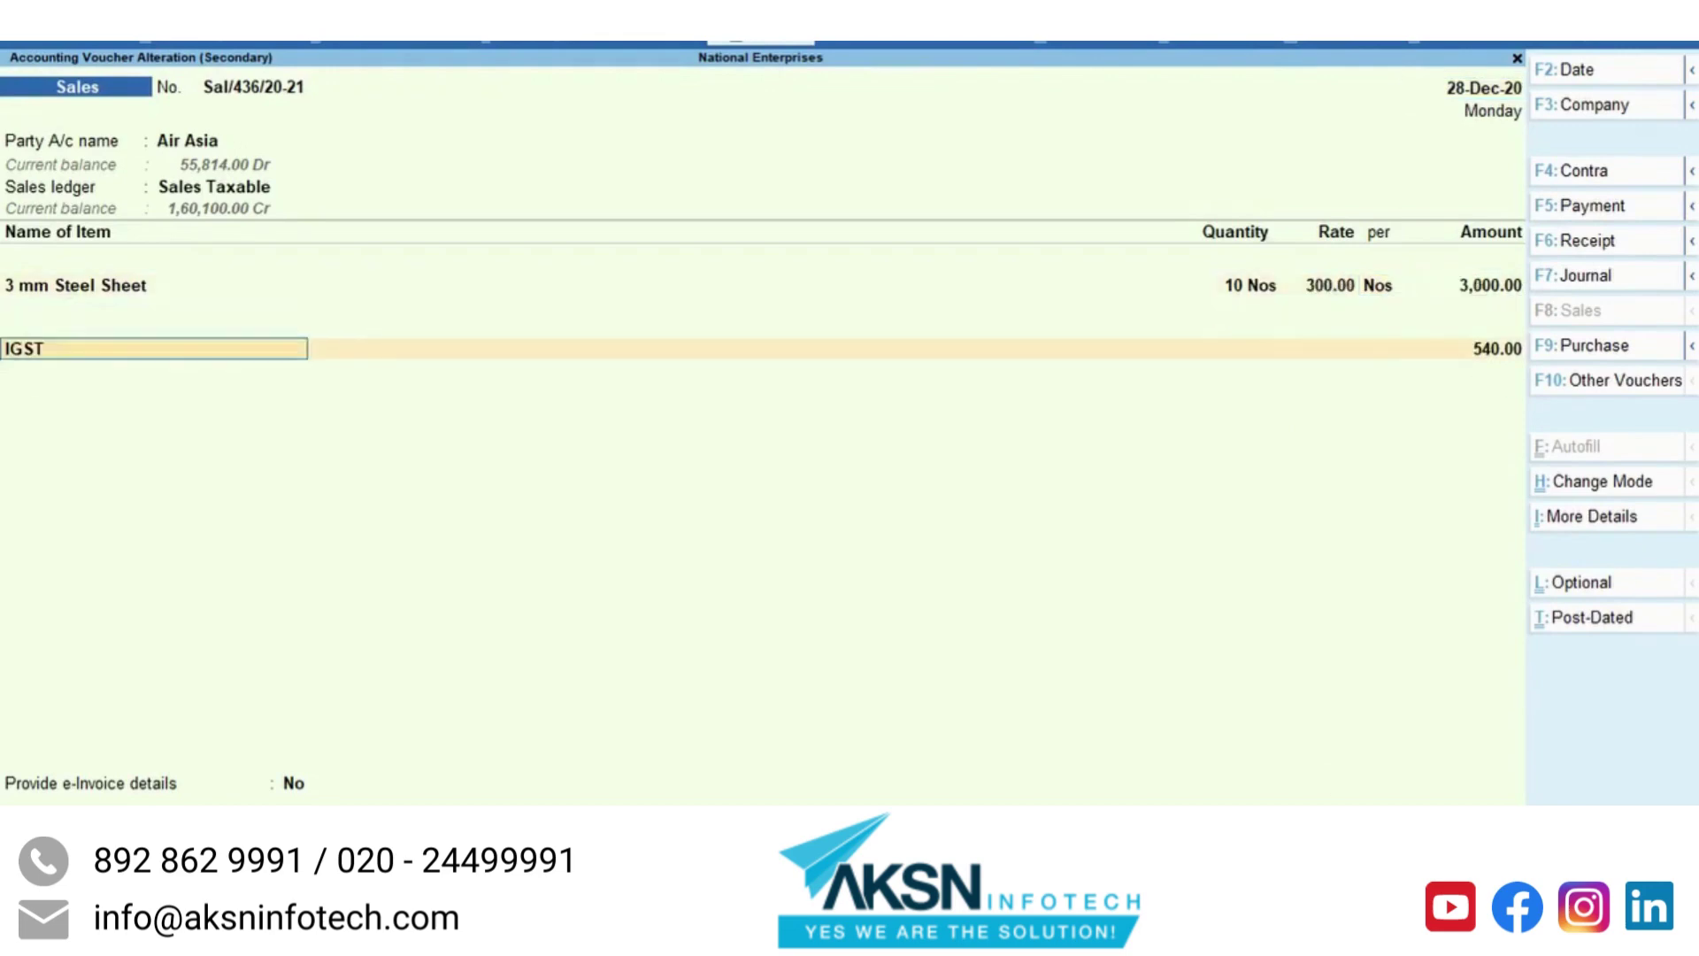
key(Return)
key(alt+p)
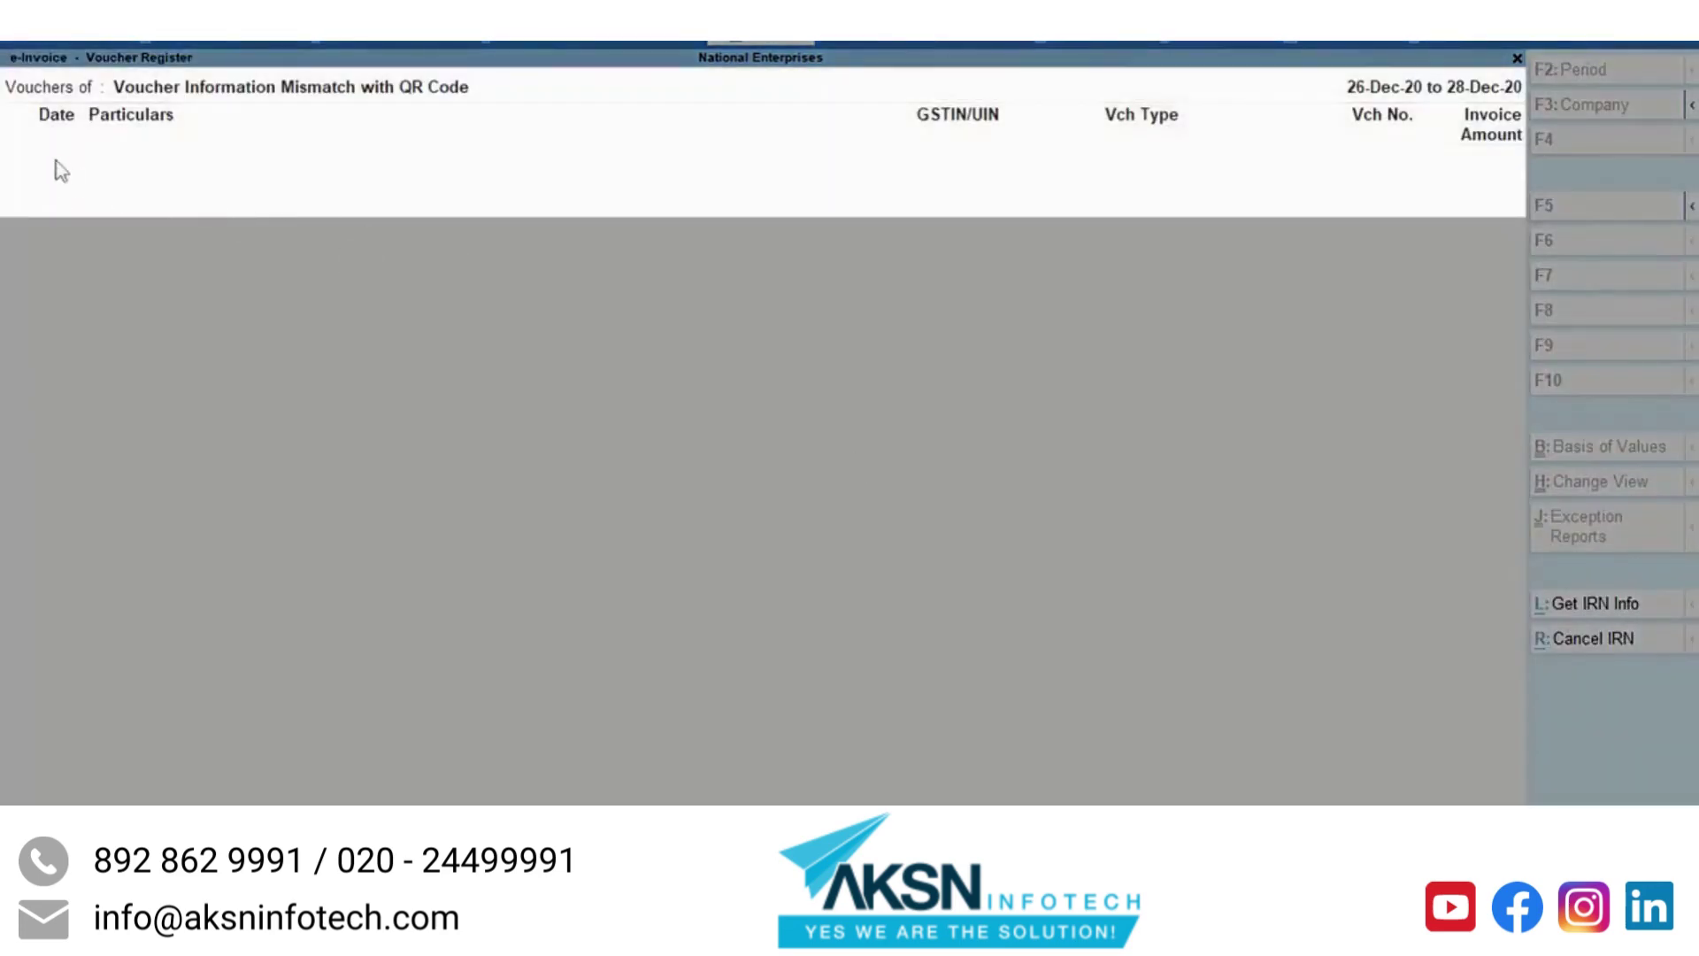
Step: Open the IRN generated register, jump to Air Asia's Sal/436/20-21, and hide IRN details
key(Escape)
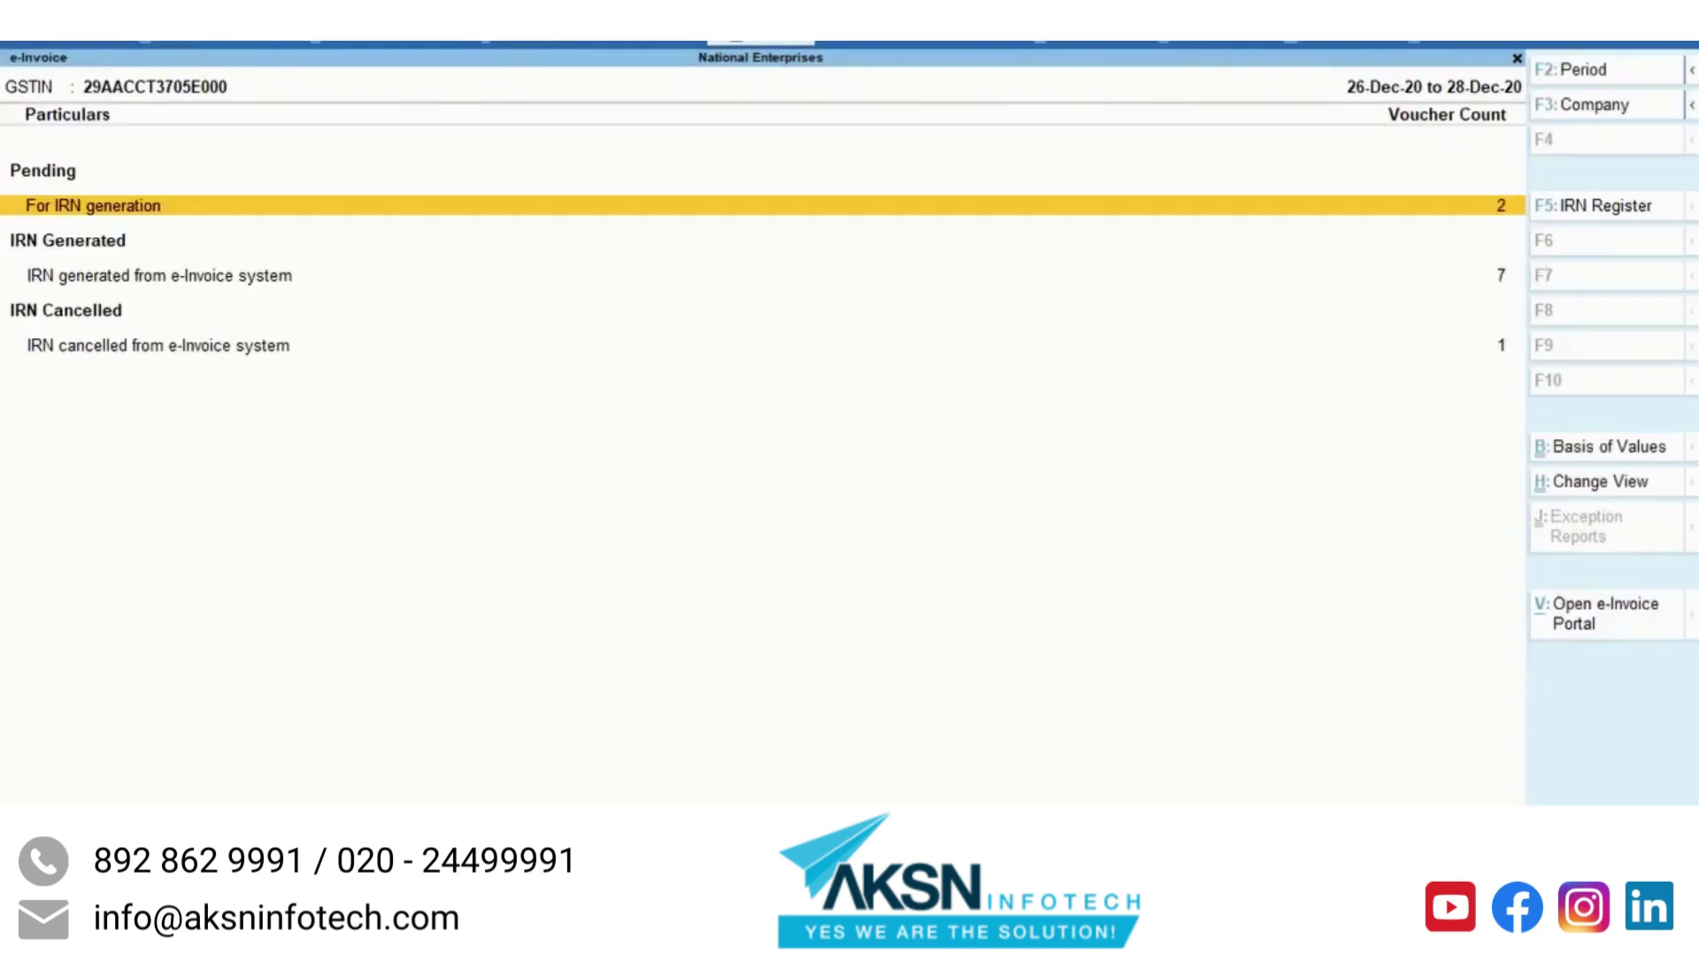
key(Down)
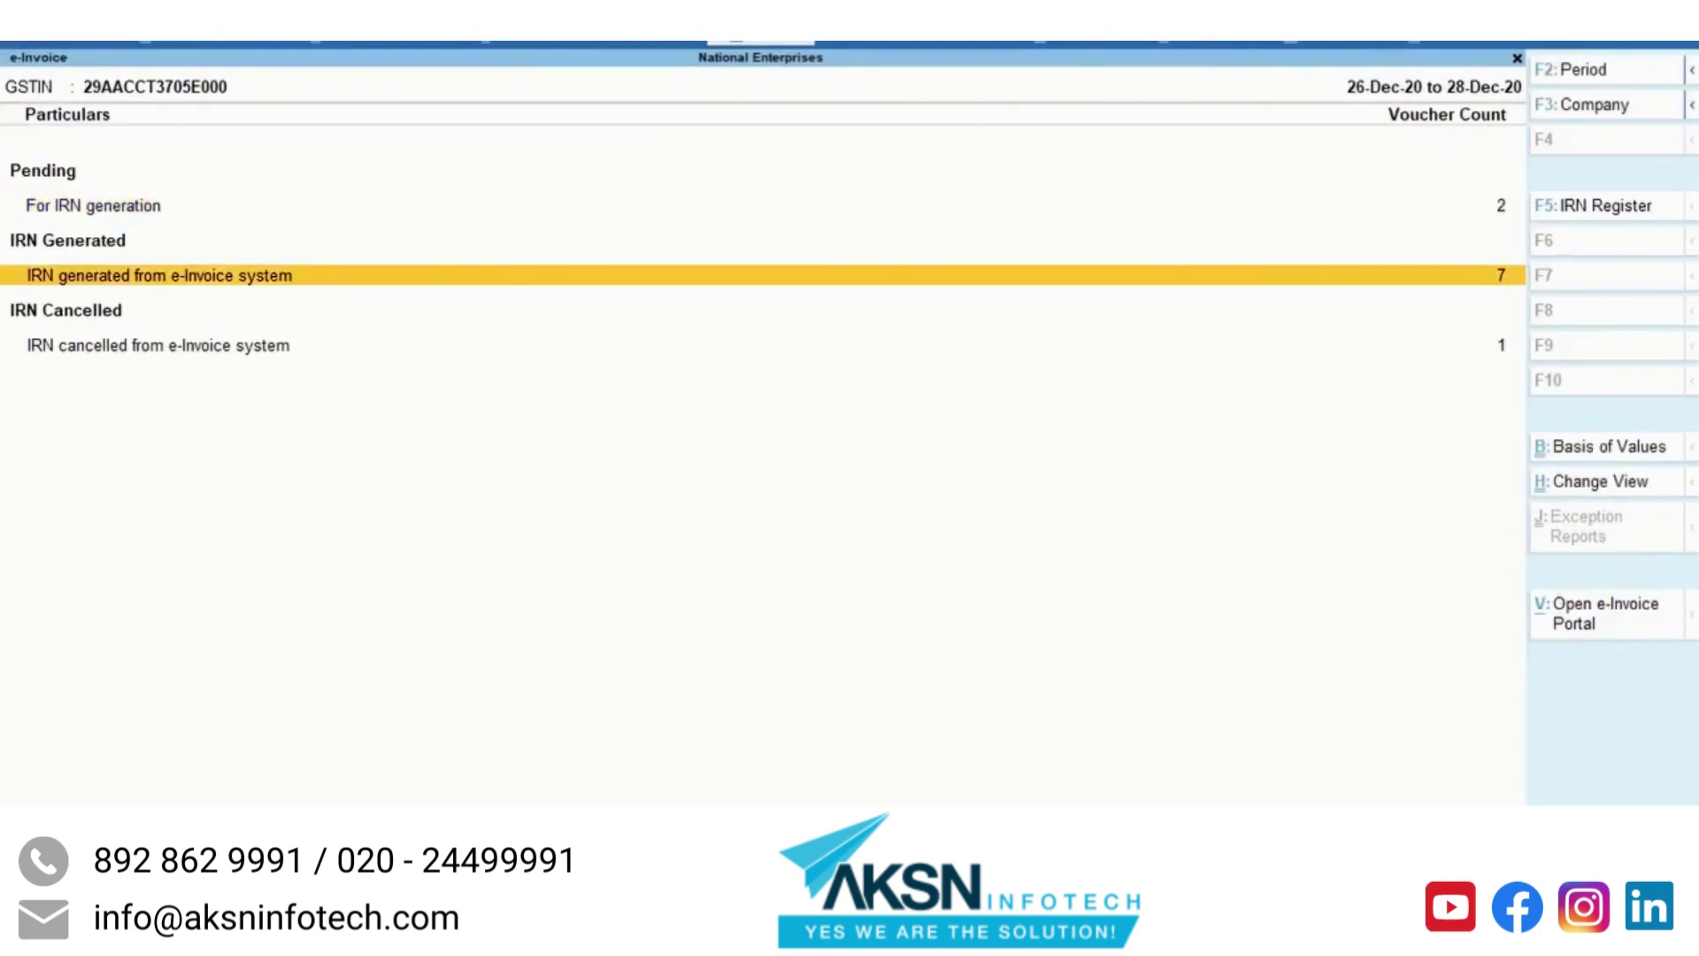
key(Return)
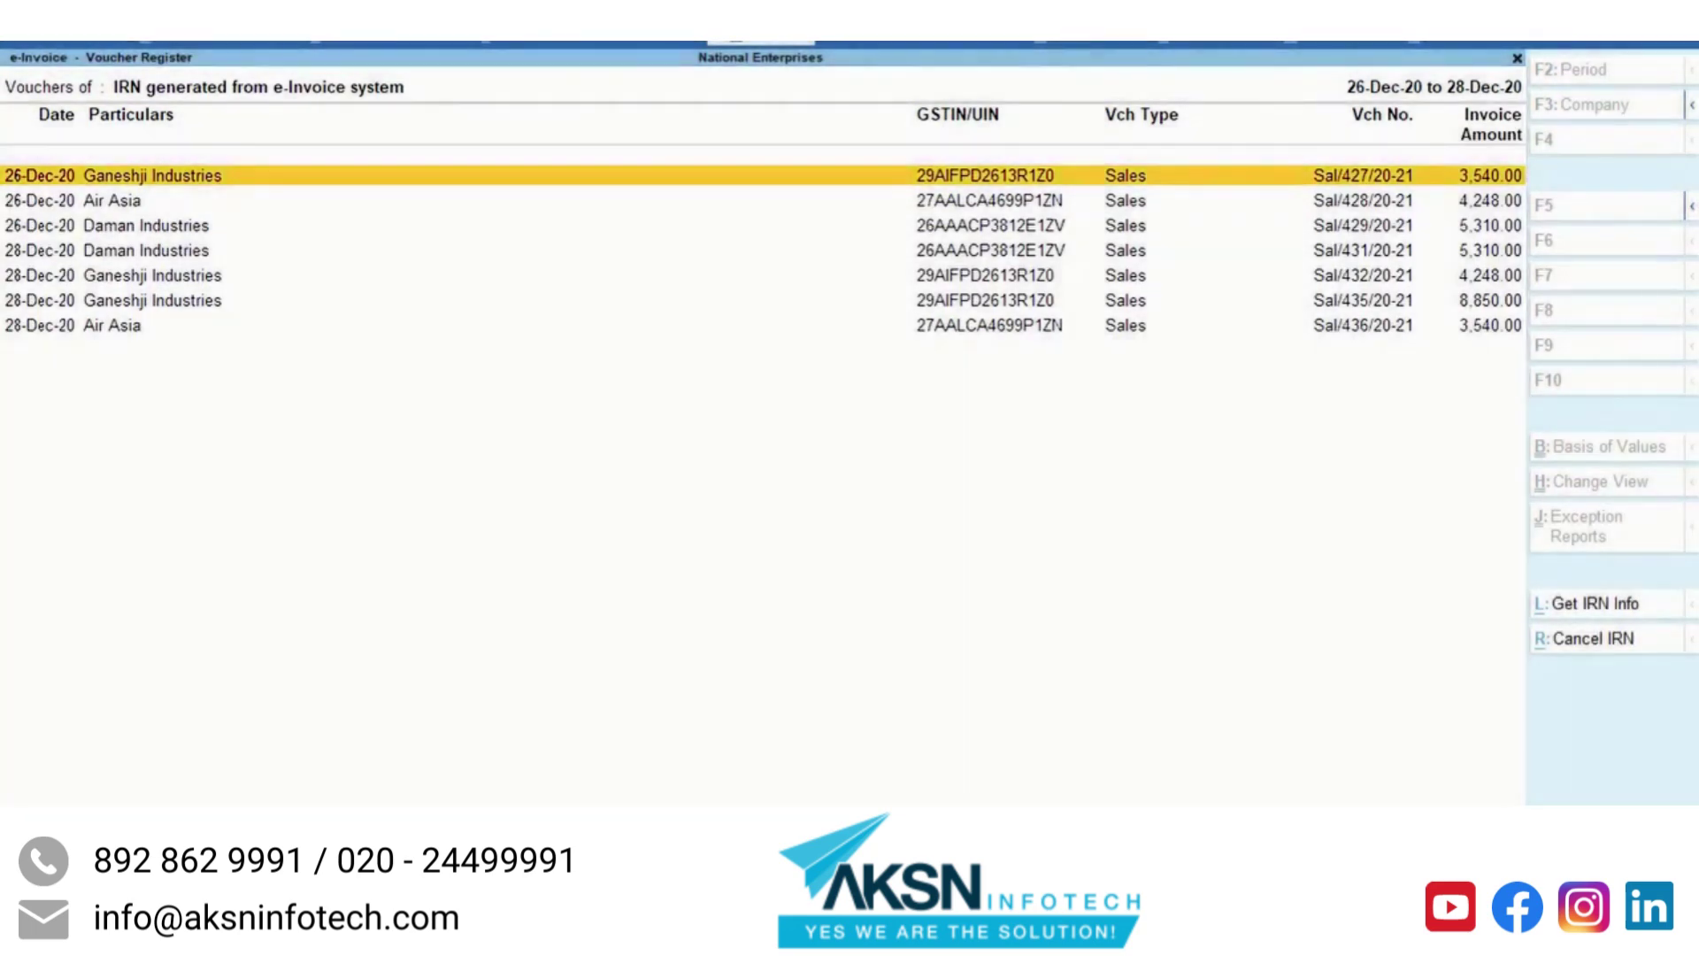
key(End)
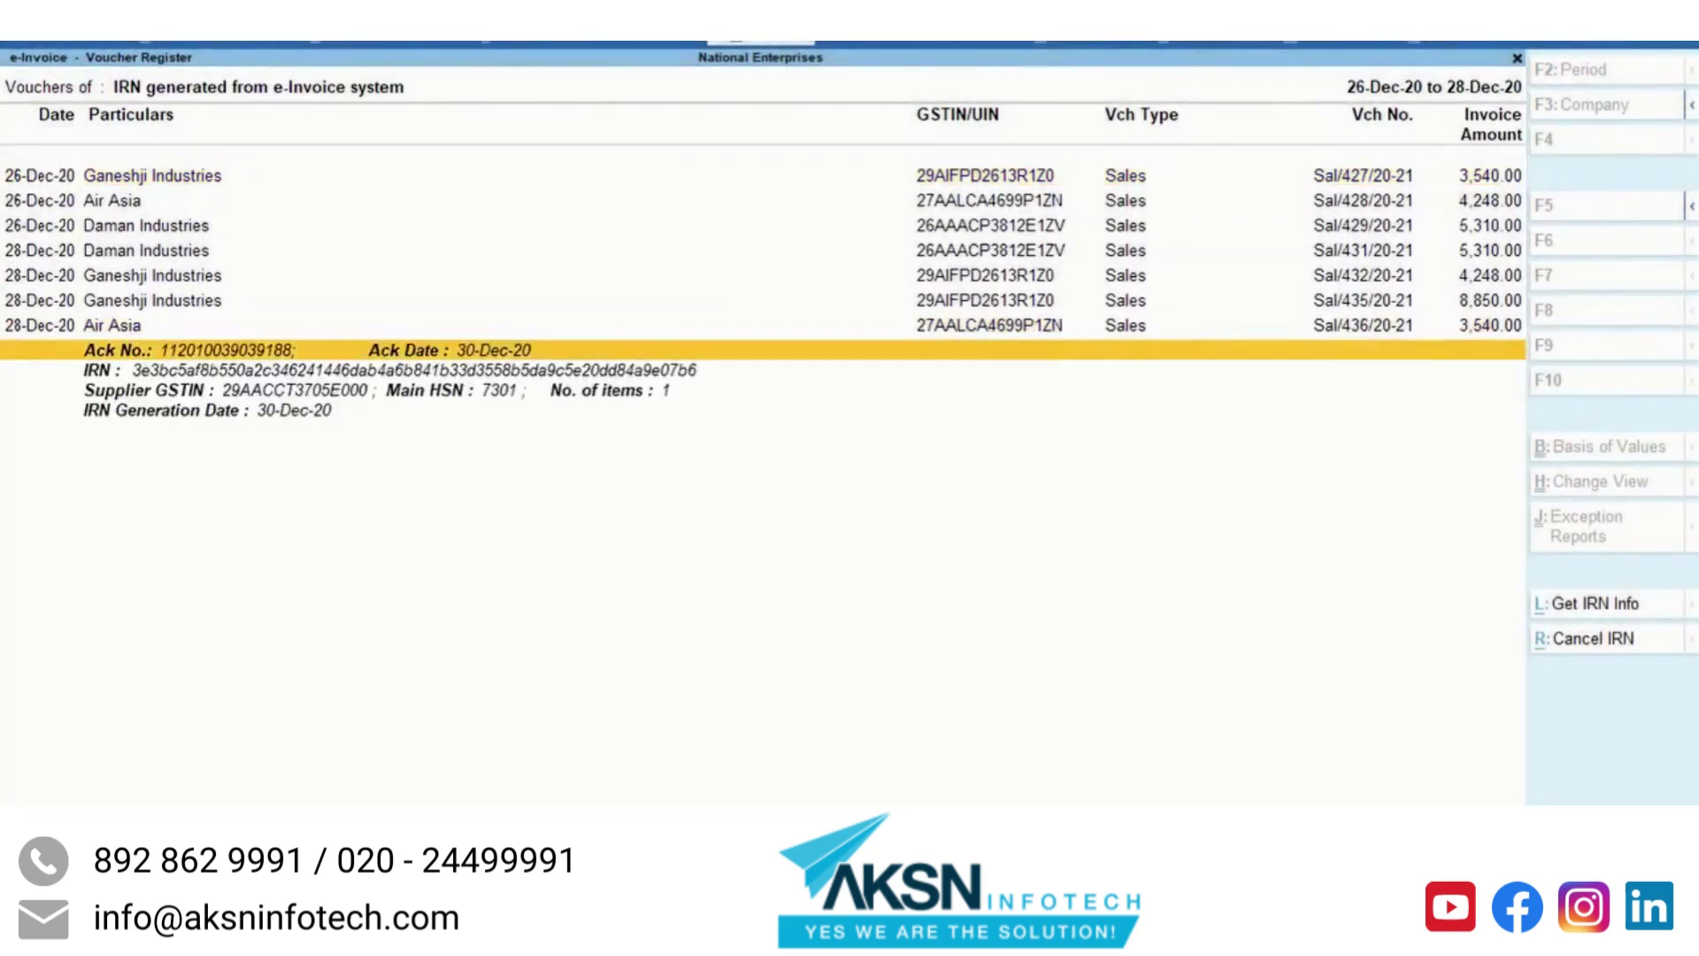
key(alt+f5)
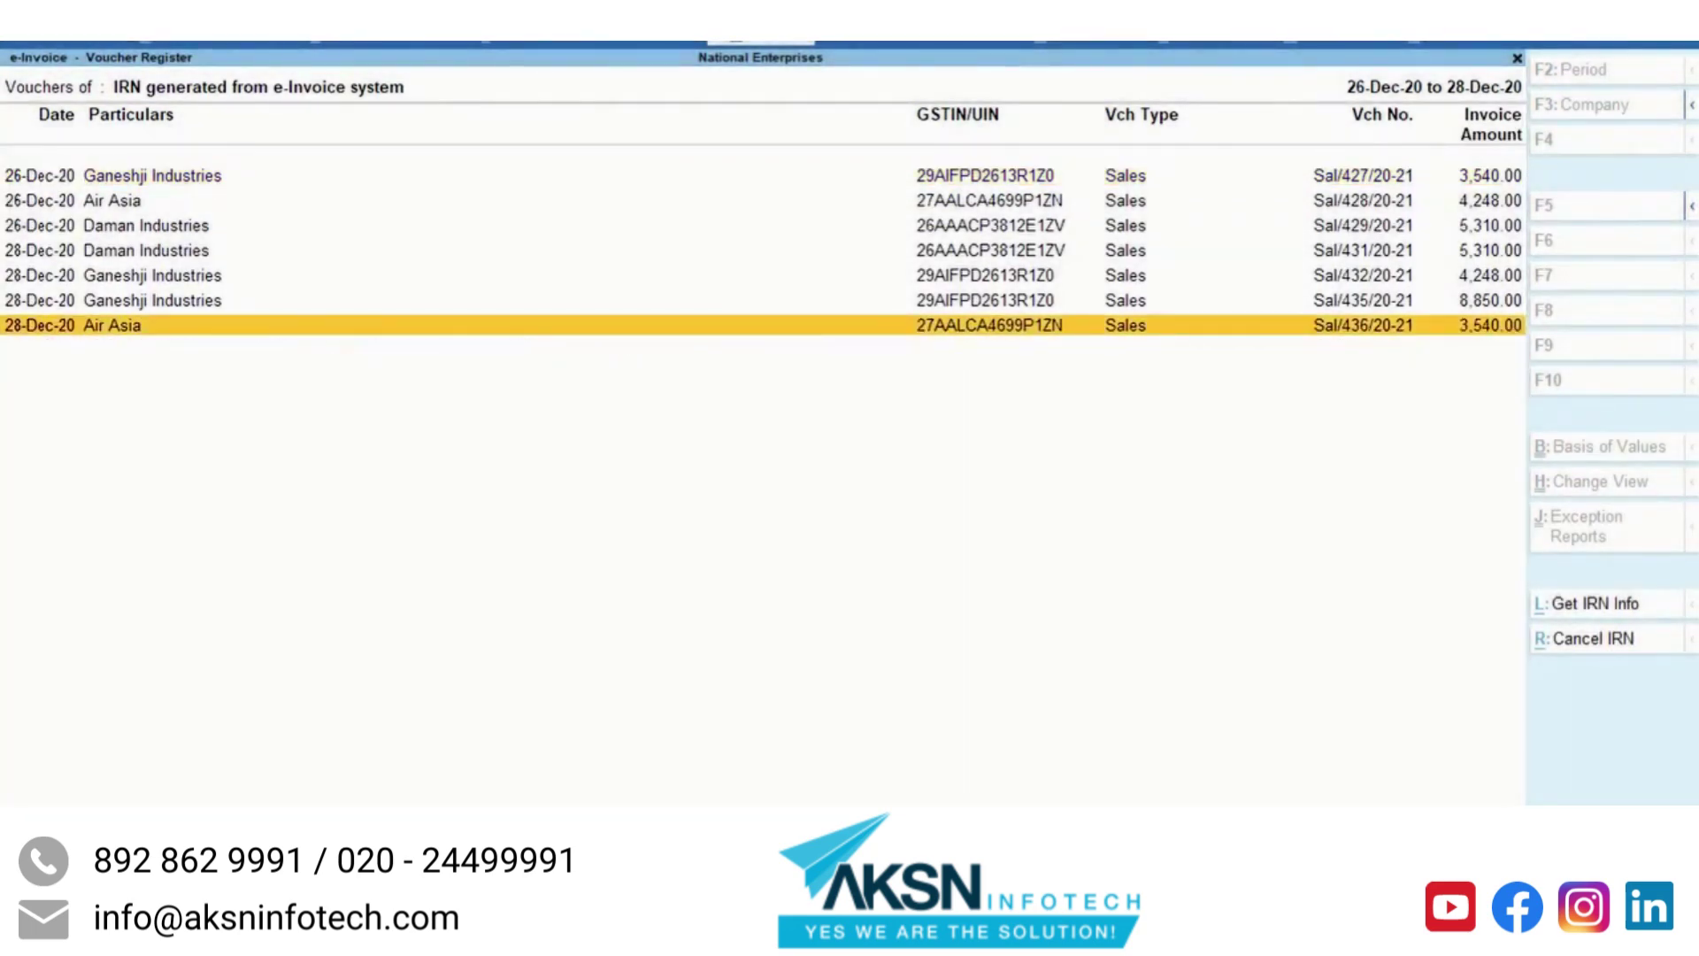